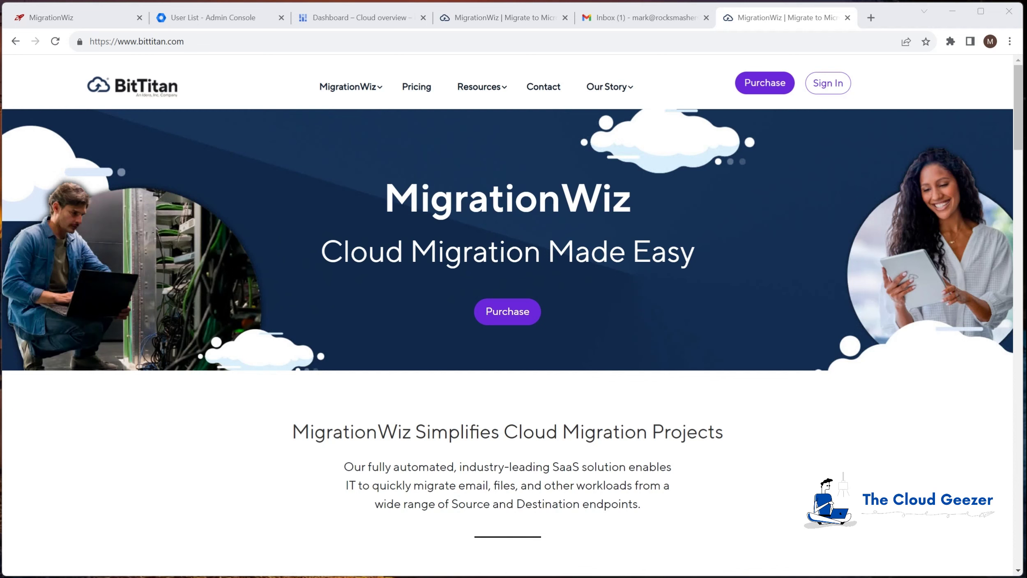
Step: Review the source Gmail inbox, then the active users in the Microsoft 365 admin center for the matching rocksmashers.com destination account
{"action": "left_click", "coordinate": [657, 20]}
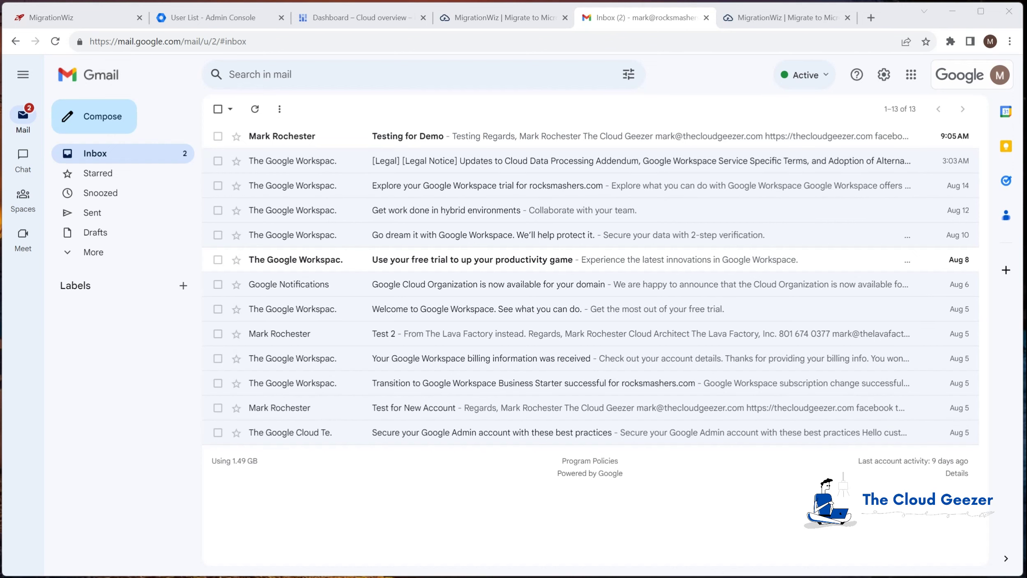
{"action": "key", "text": "alt+Tab"}
{"action": "scroll", "coordinate": [396, 294], "scroll_direction": "down", "scroll_amount": 3}
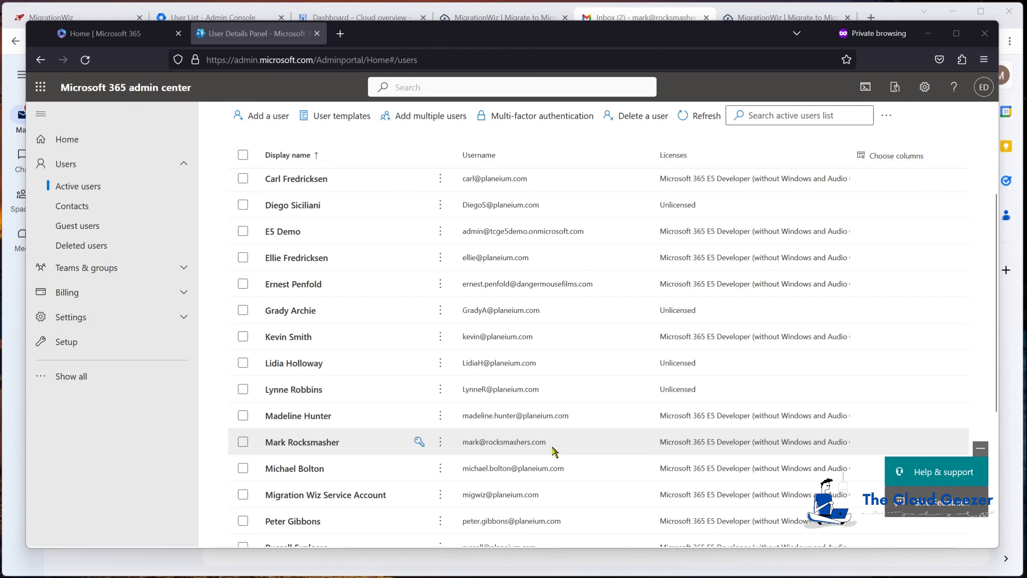
{"action": "left_click", "coordinate": [928, 34]}
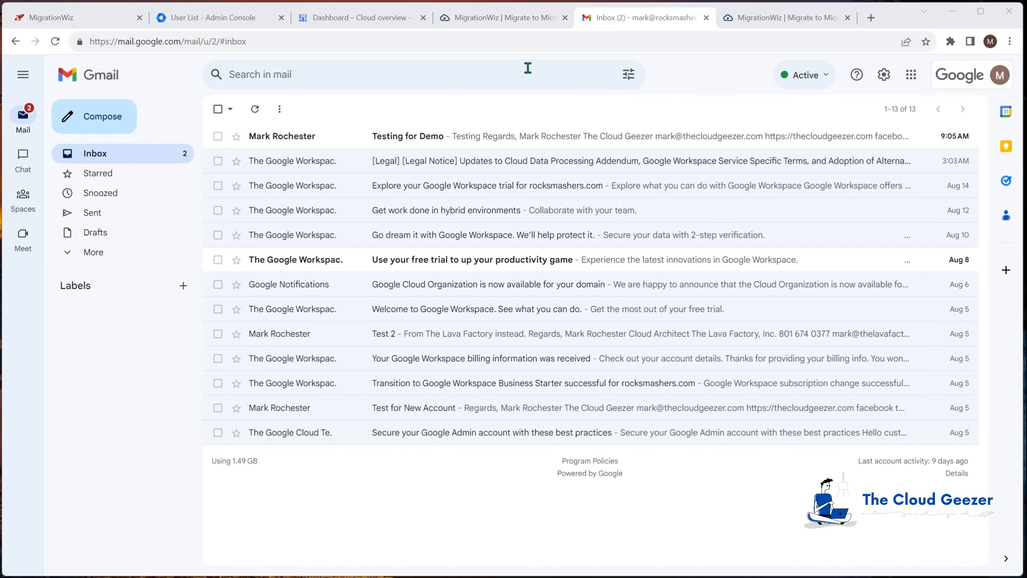
Step: Switch to MigrationWiz and start a Mailbox Project named "Rocksmashers Email"
{"action": "left_click", "coordinate": [521, 19]}
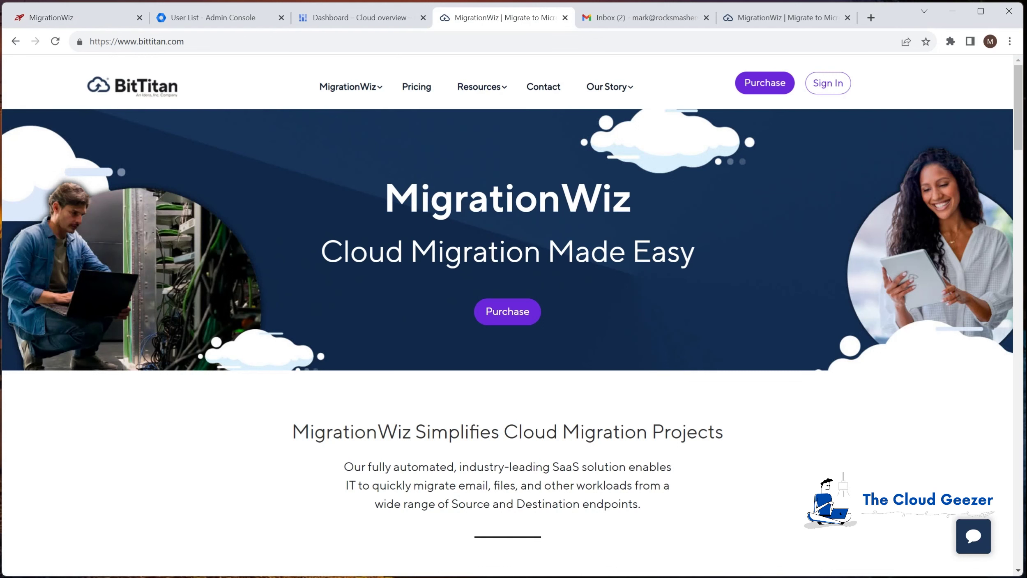
{"action": "left_click", "coordinate": [51, 17]}
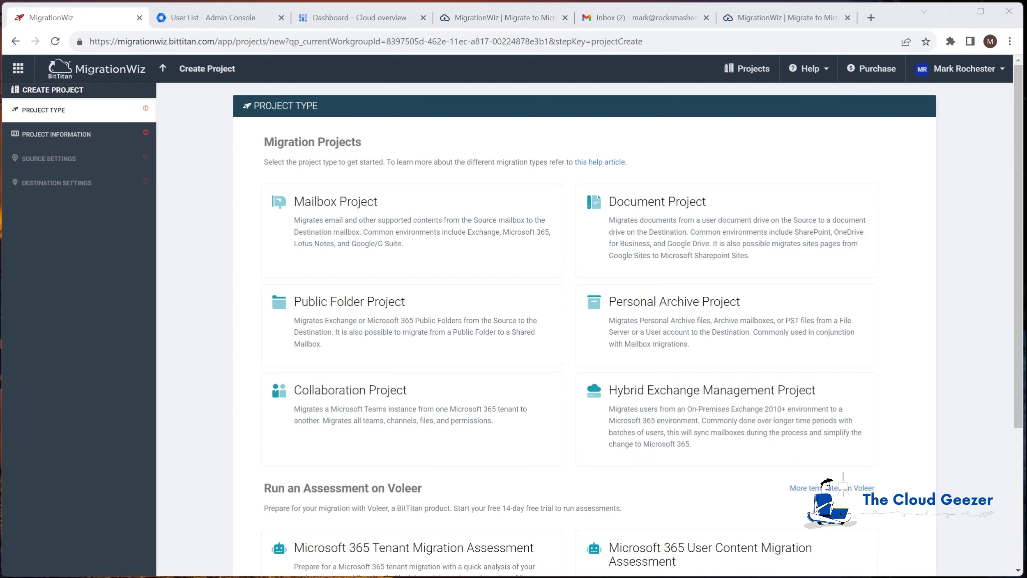
{"action": "left_click", "coordinate": [414, 221]}
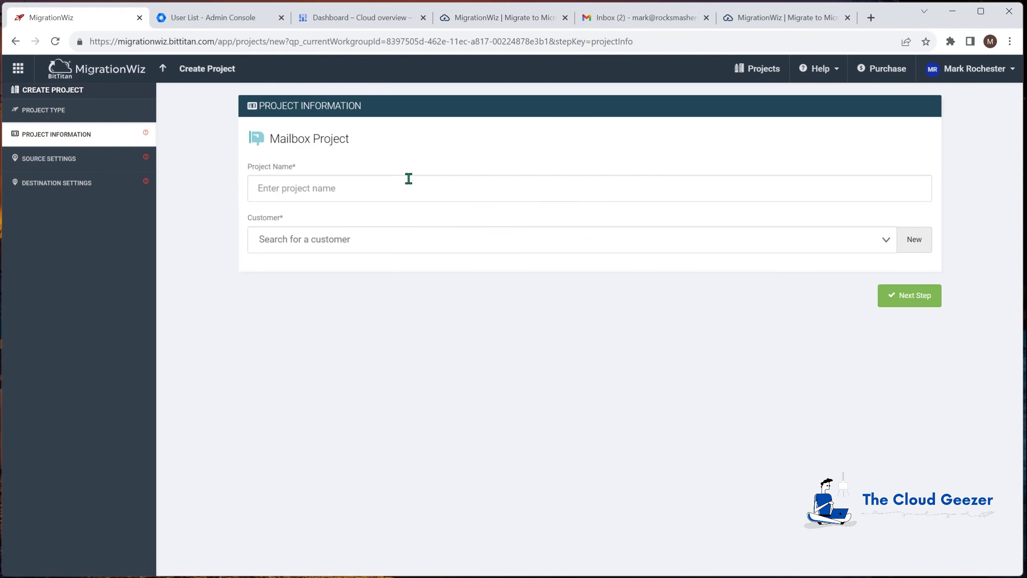
{"action": "type", "text": "Rocksmashers Email"}
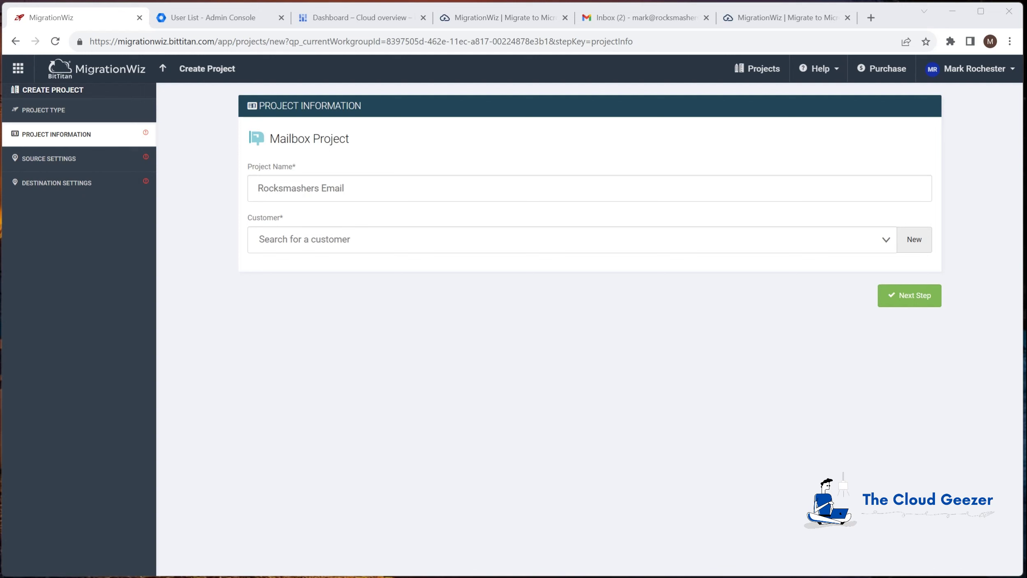
Step: Add a customer with primary email domain rocksmashers.com and company name Rocksmashers, and continue the project to its source settings
{"action": "left_click", "coordinate": [915, 240]}
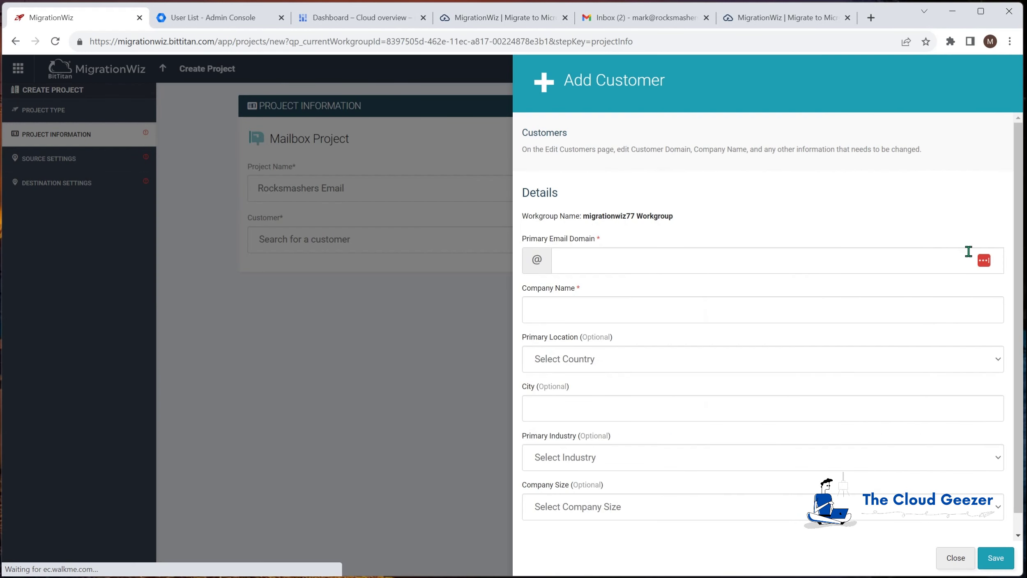
{"action": "type", "text": "rocksmashers.com"}
{"action": "key", "text": "Tab"}
{"action": "type", "text": "Rocksmashers"}
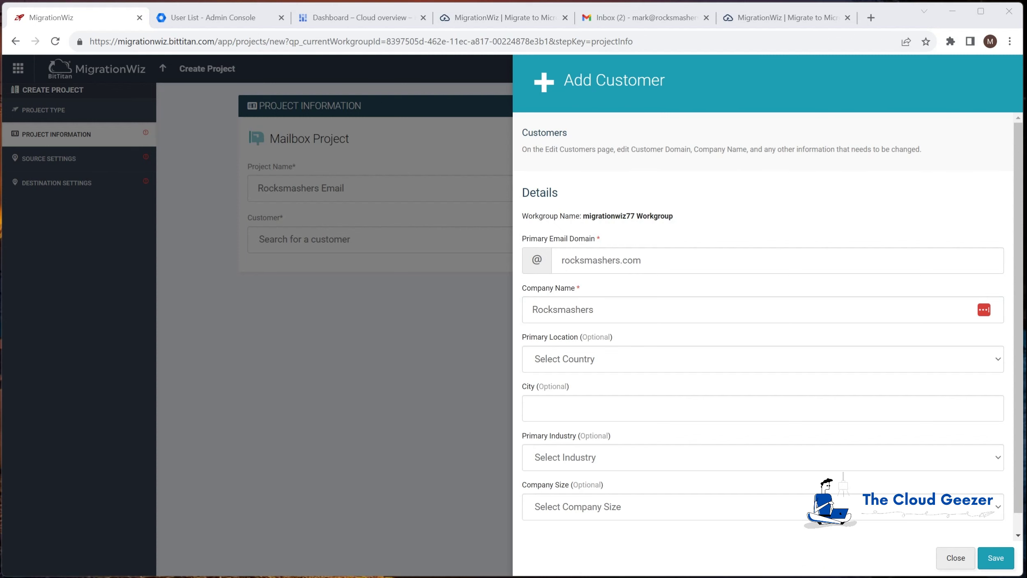
{"action": "left_click", "coordinate": [997, 557]}
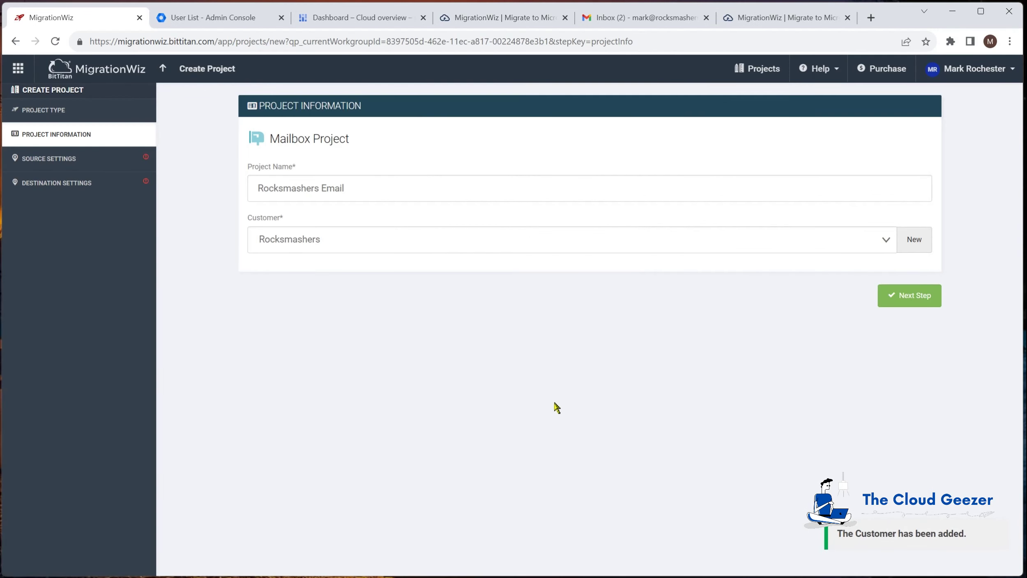
{"action": "left_click", "coordinate": [911, 299]}
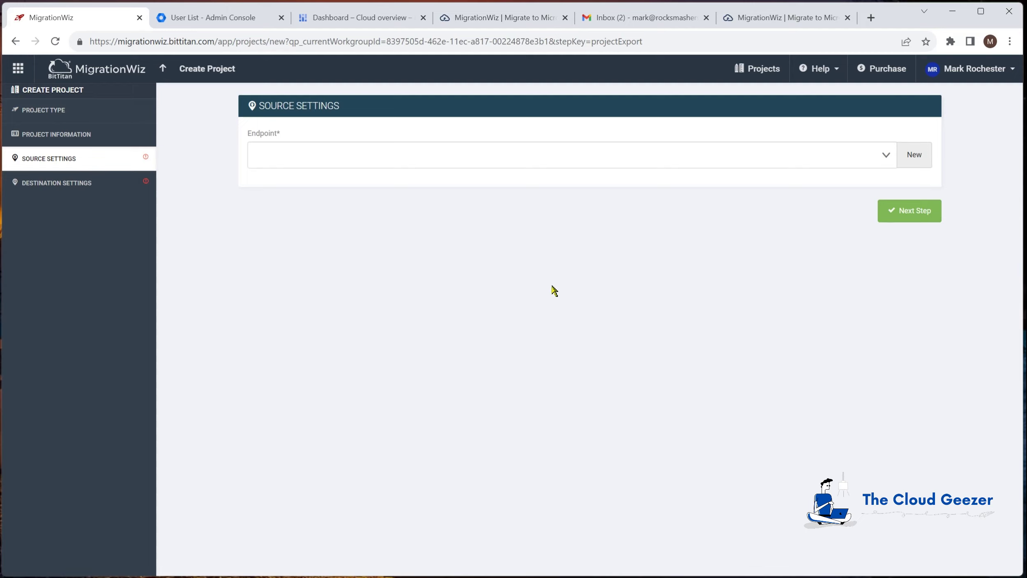
Step: Switch to Google Cloud and create a project named "Migration Wiz Email Move" in the rocksmashers.com organization
{"action": "left_click", "coordinate": [366, 18]}
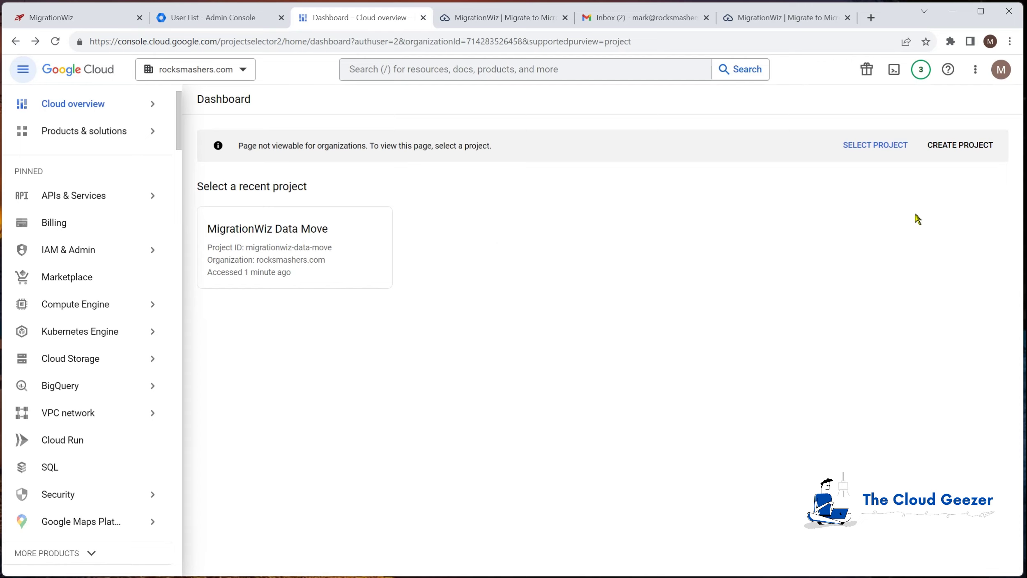
{"action": "left_click", "coordinate": [955, 151]}
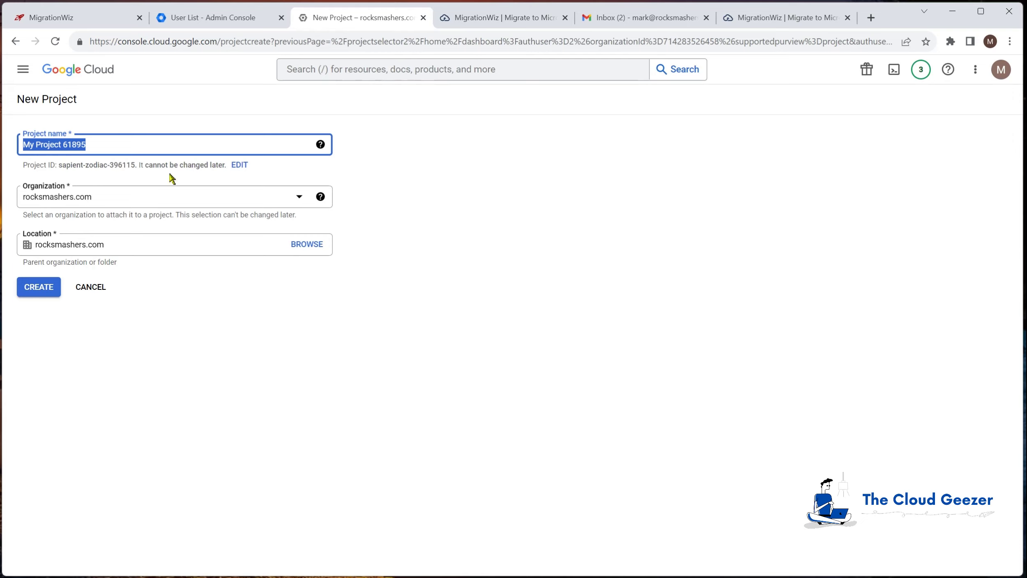
{"action": "type", "text": "Migrati"}
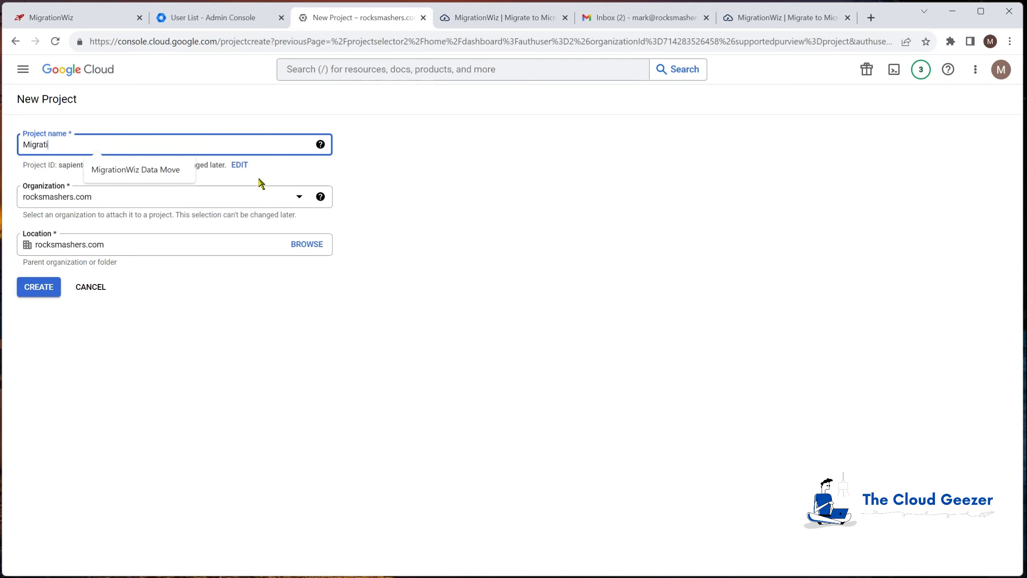
{"action": "type", "text": "on Wiz Em"}
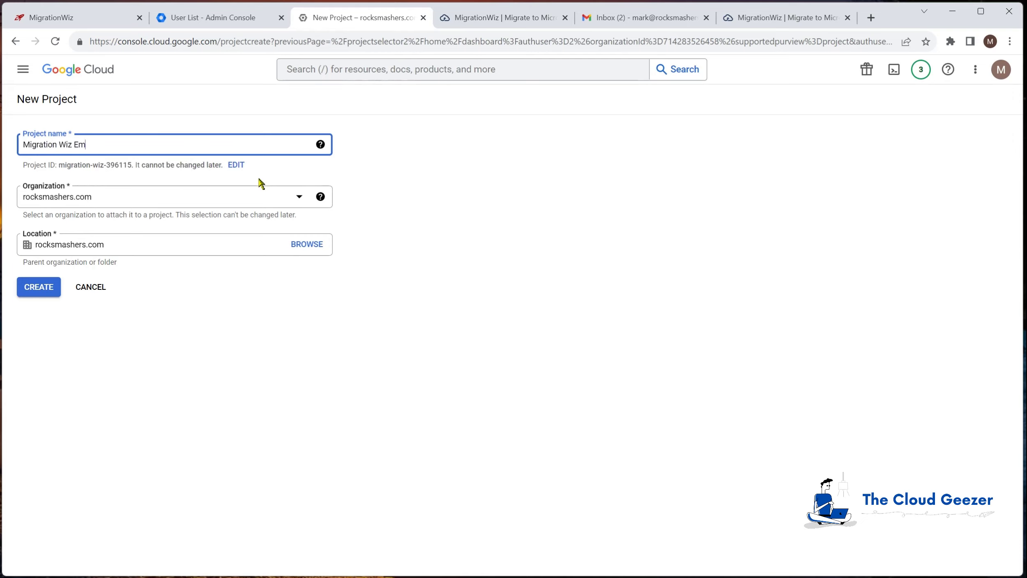
{"action": "type", "text": "ail Move"}
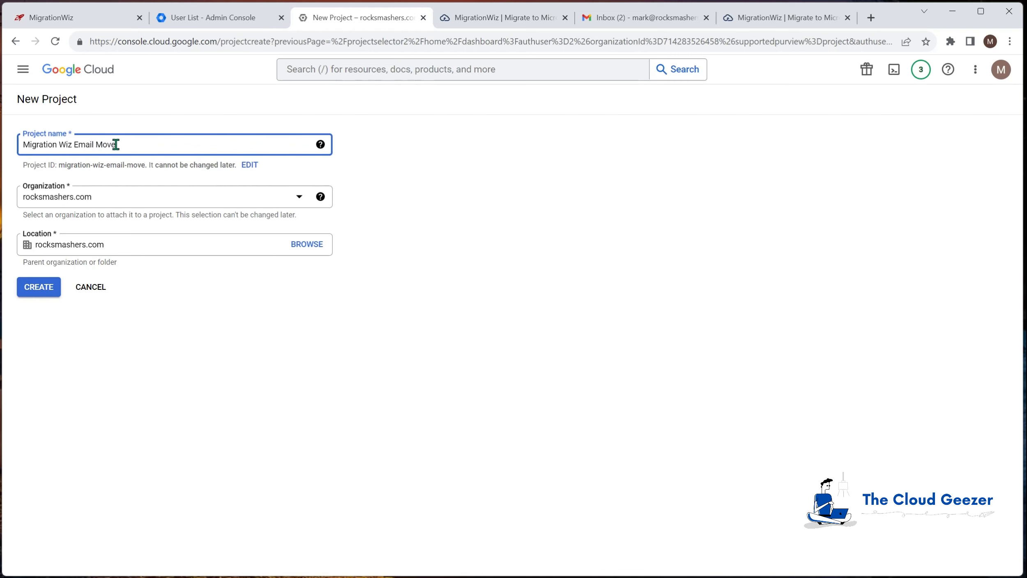
{"action": "left_click", "coordinate": [50, 294]}
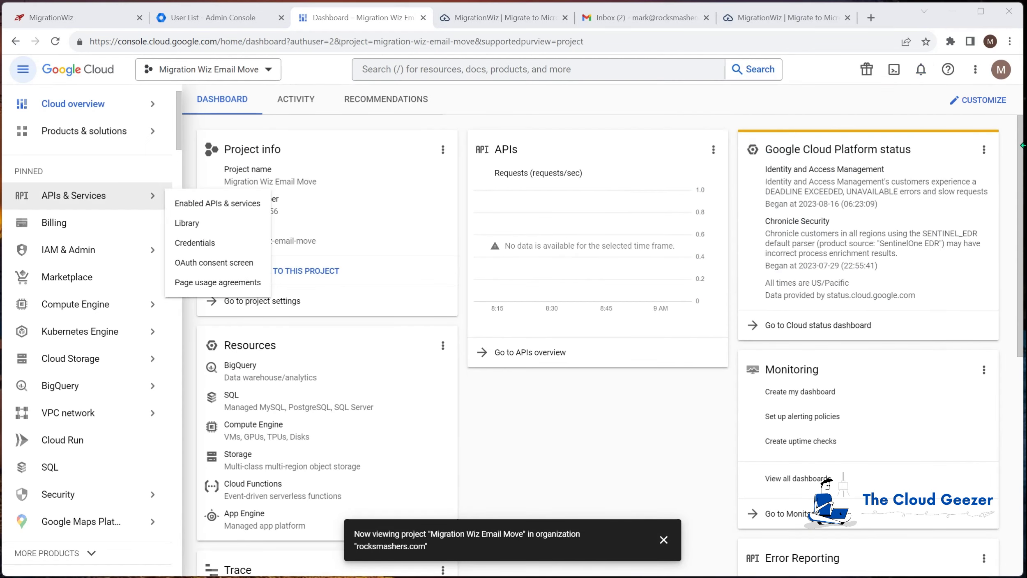
Step: Open the BitTitan Help Center at help.bittitan.com in place of the spare BitTitan page
{"action": "left_click", "coordinate": [797, 20]}
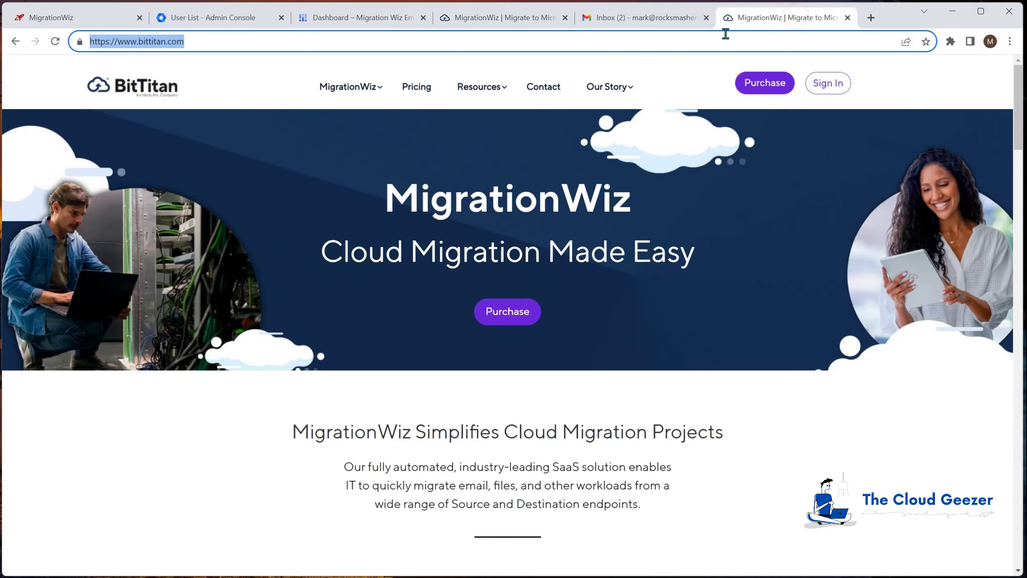
{"action": "type", "text": "help"}
{"action": "key", "text": "Return"}
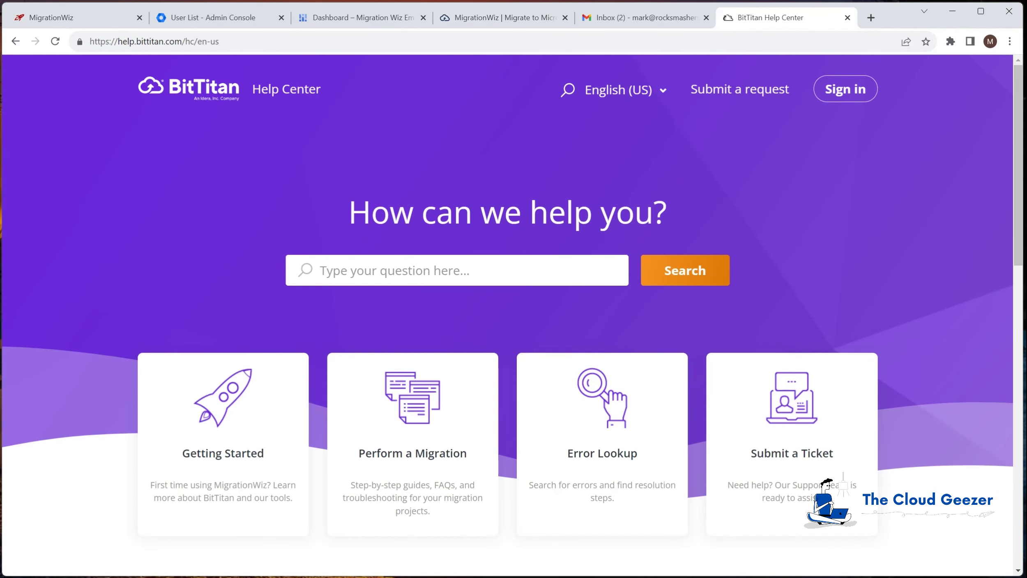
{"action": "key", "text": "ctrl+l"}
{"action": "key", "text": "BackSpace"}
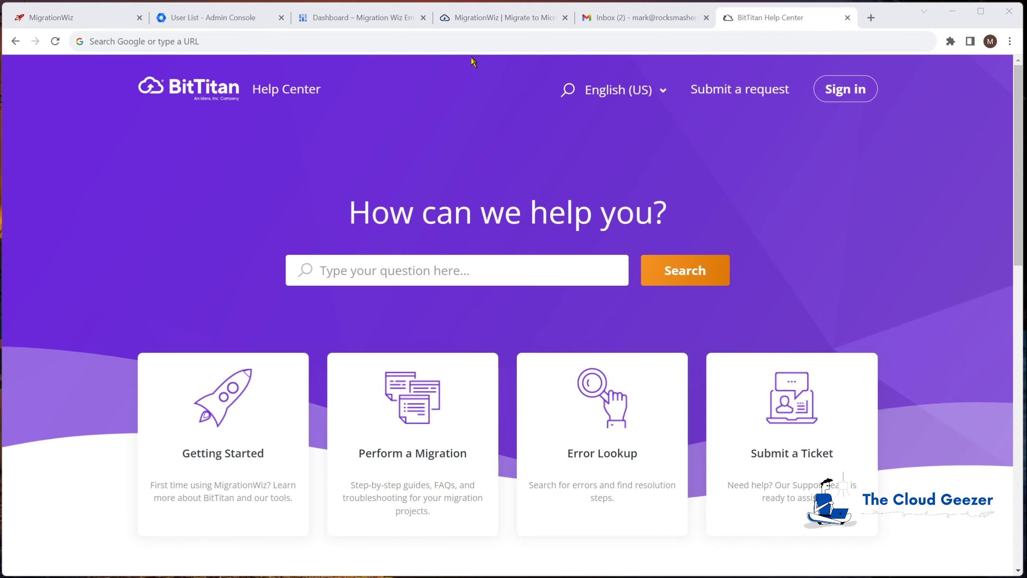
Step: Find the G Suite (Gmail API) to Exchange Online (Microsoft 365) Migration Guide among the Google Workspace migration articles and open it
{"action": "left_click", "coordinate": [411, 404]}
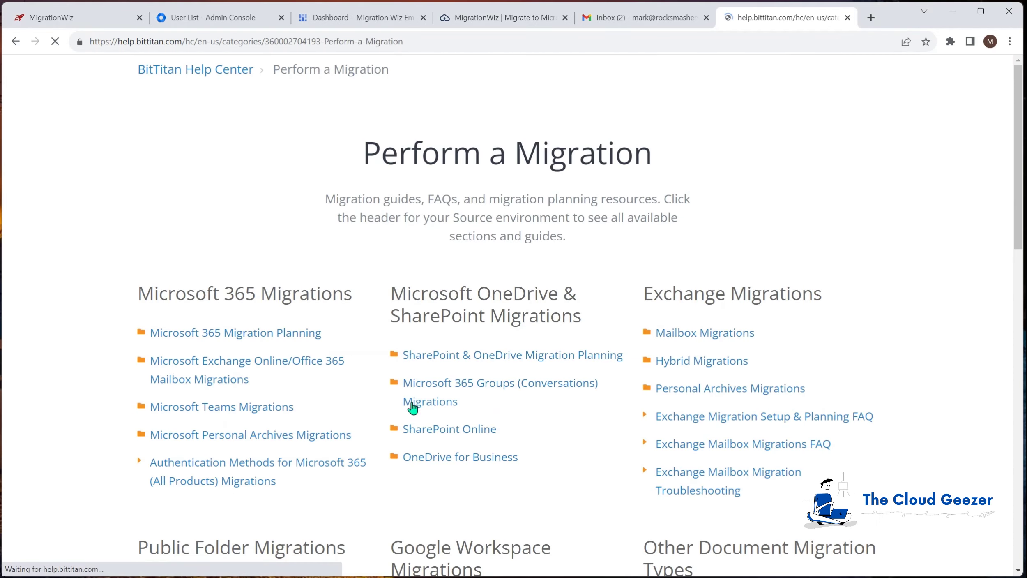
{"action": "scroll", "coordinate": [424, 384], "scroll_direction": "down", "scroll_amount": 6}
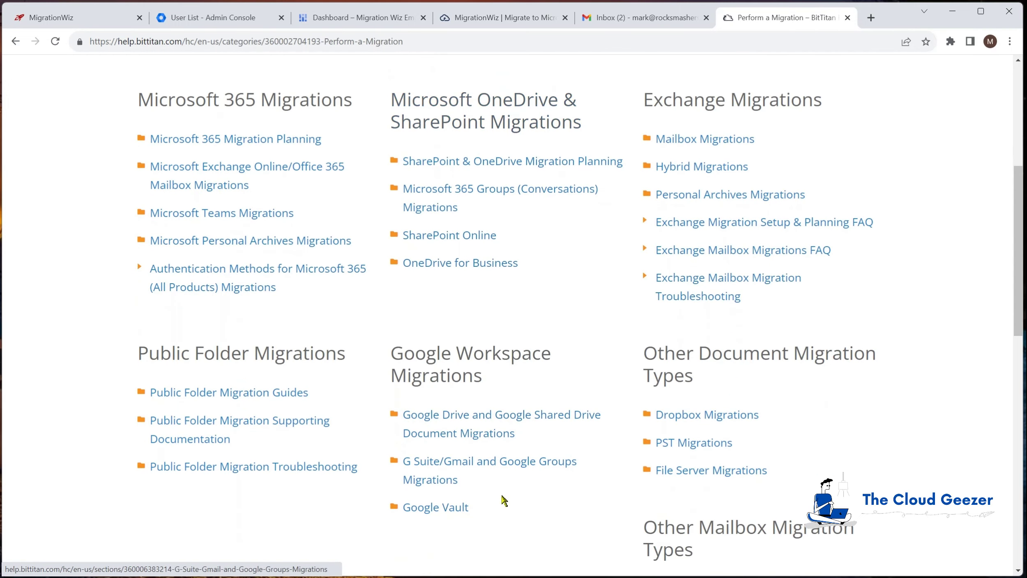
{"action": "left_click", "coordinate": [441, 464]}
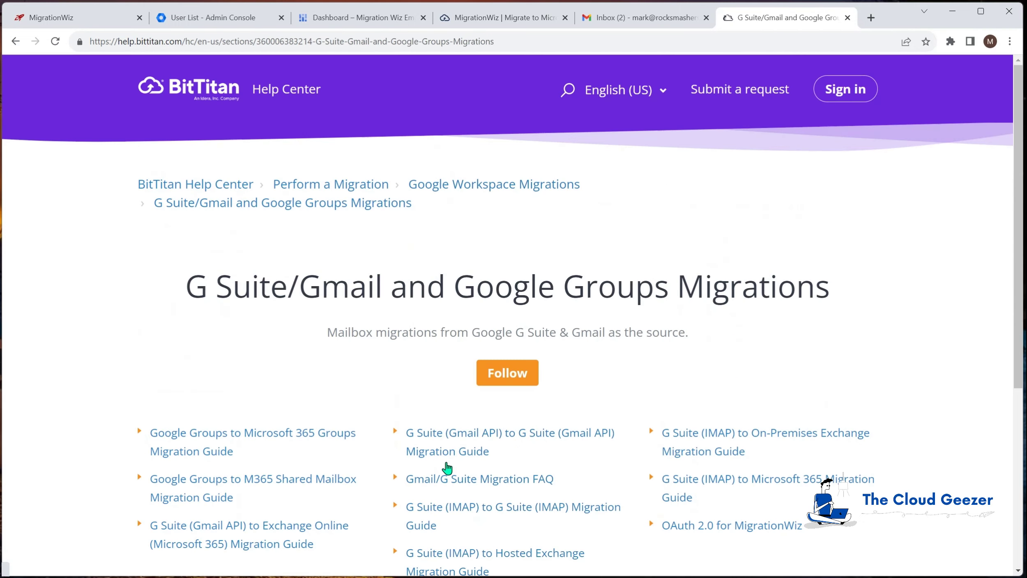
{"action": "scroll", "coordinate": [402, 366], "scroll_direction": "down", "scroll_amount": 3}
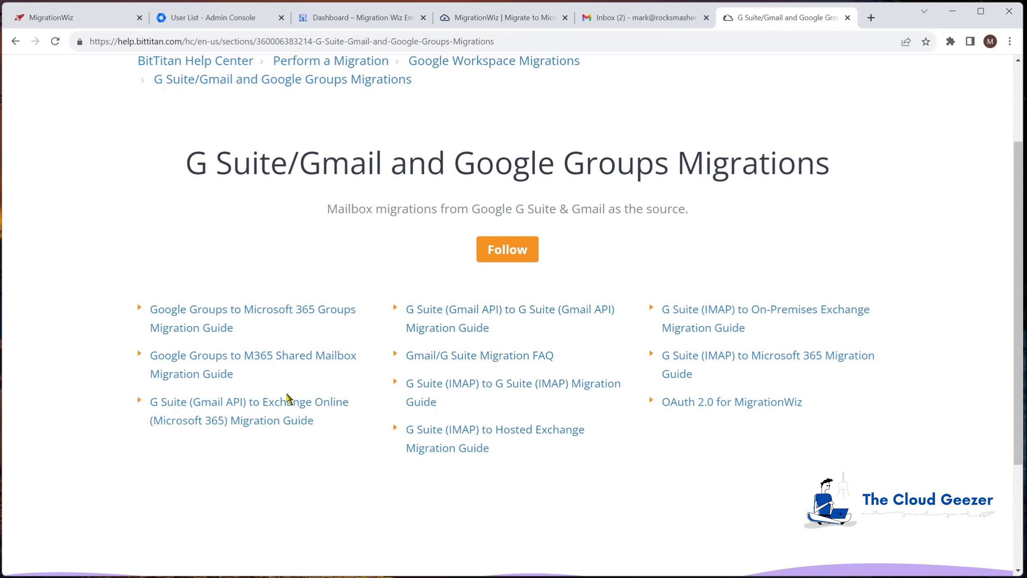
{"action": "left_click", "coordinate": [236, 406]}
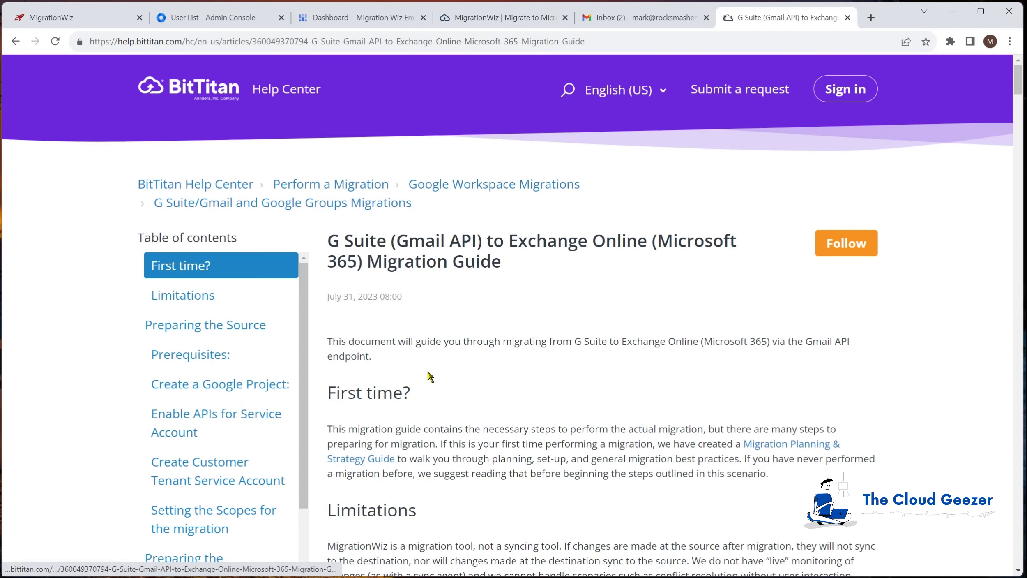
Step: Read the guide's prerequisites, Google project instructions and the APIs required for the service account, and close the guide
{"action": "scroll", "coordinate": [430, 380], "scroll_direction": "down", "scroll_amount": 4}
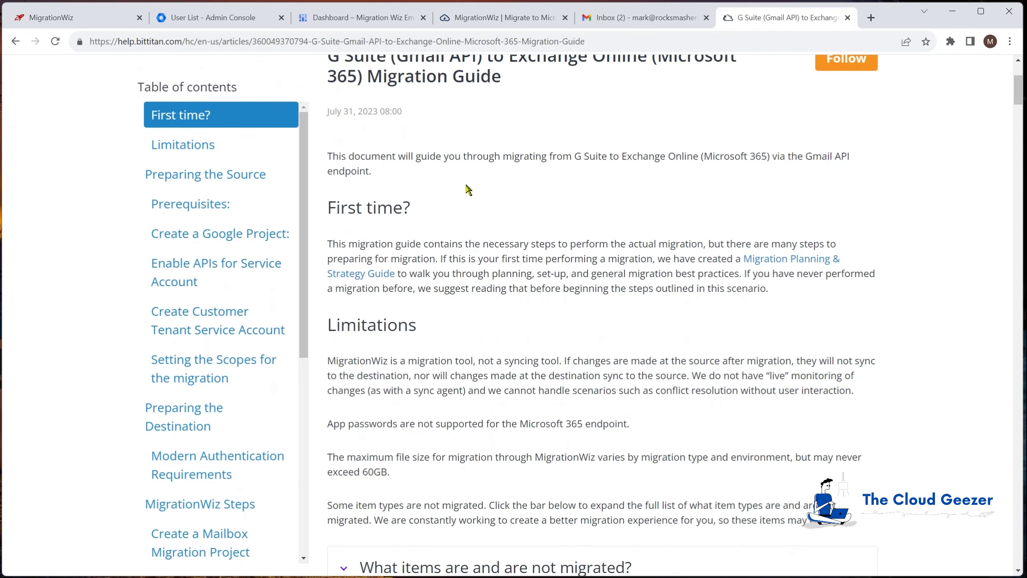
{"action": "scroll", "coordinate": [480, 353], "scroll_direction": "down", "scroll_amount": 7}
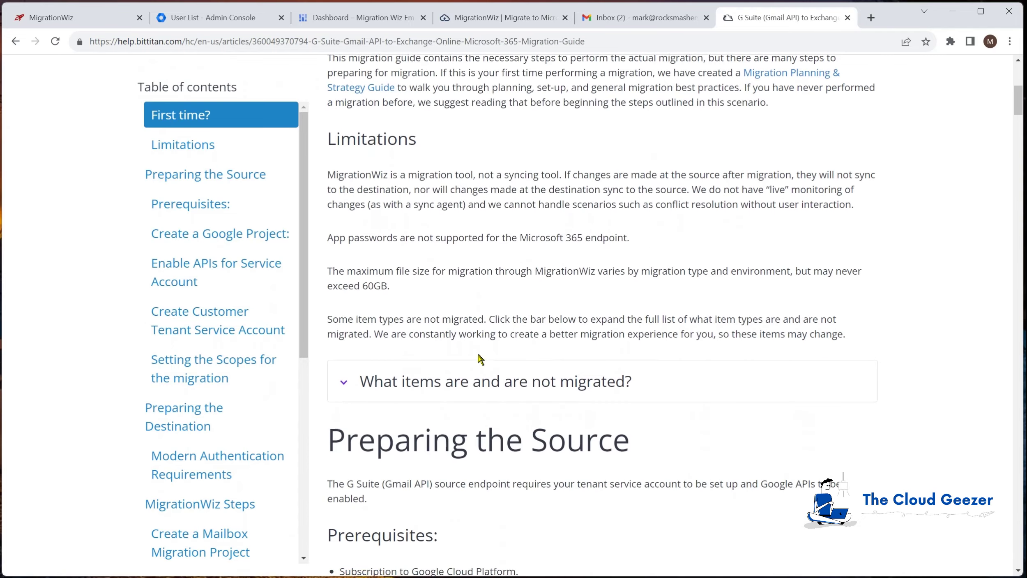
{"action": "scroll", "coordinate": [479, 355], "scroll_direction": "down", "scroll_amount": 1}
{"action": "scroll", "coordinate": [481, 359], "scroll_direction": "down", "scroll_amount": 7}
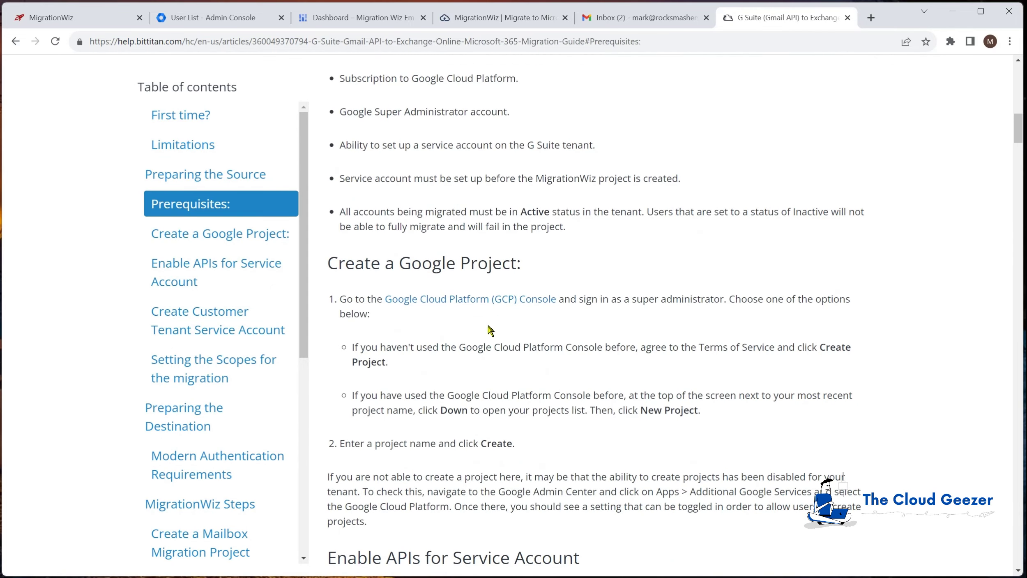
{"action": "scroll", "coordinate": [502, 340], "scroll_direction": "down", "scroll_amount": 4}
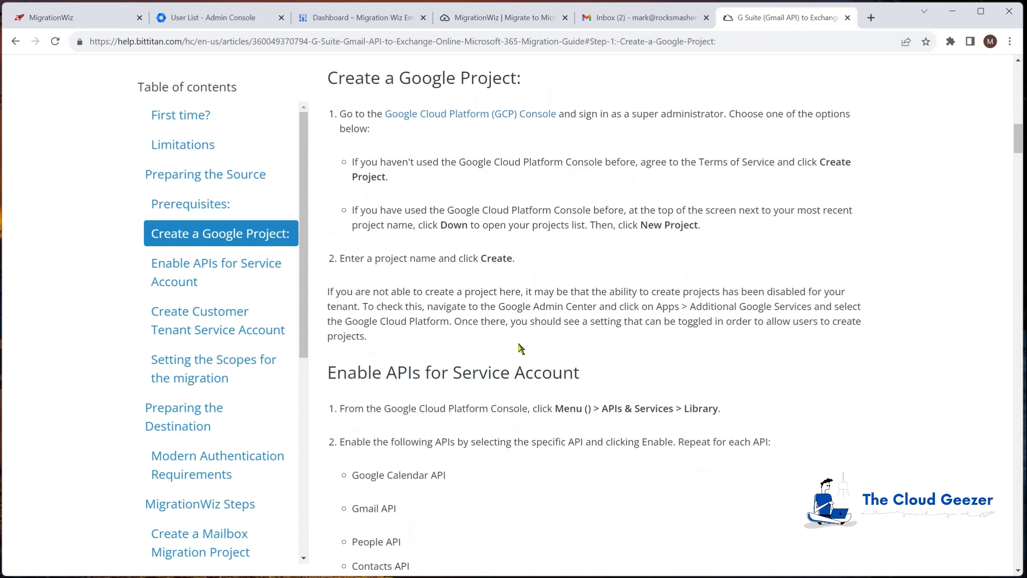
{"action": "scroll", "coordinate": [521, 348], "scroll_direction": "down", "scroll_amount": 3}
{"action": "scroll", "coordinate": [519, 347], "scroll_direction": "down", "scroll_amount": 3}
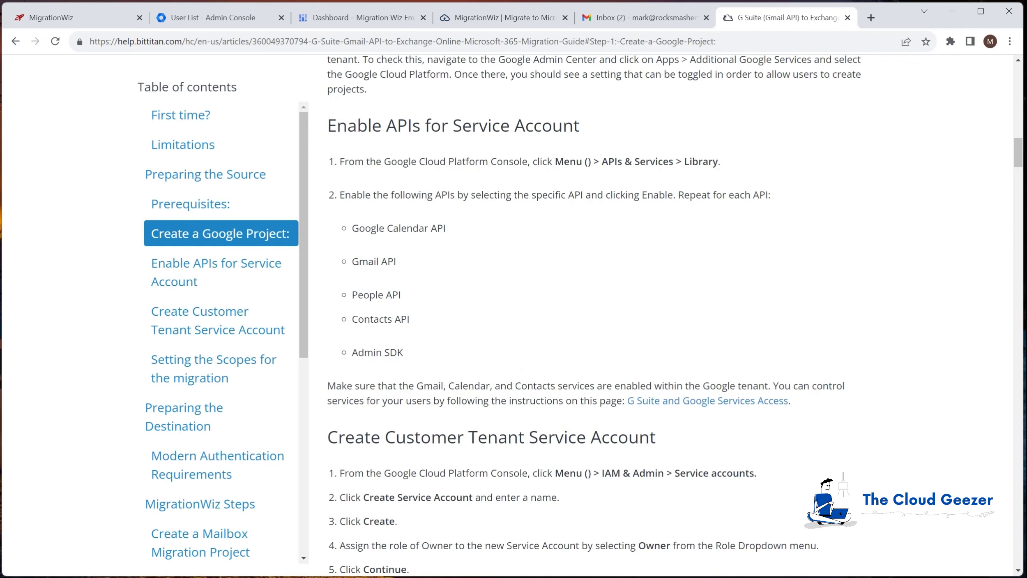
{"action": "key", "text": "ctrl+w"}
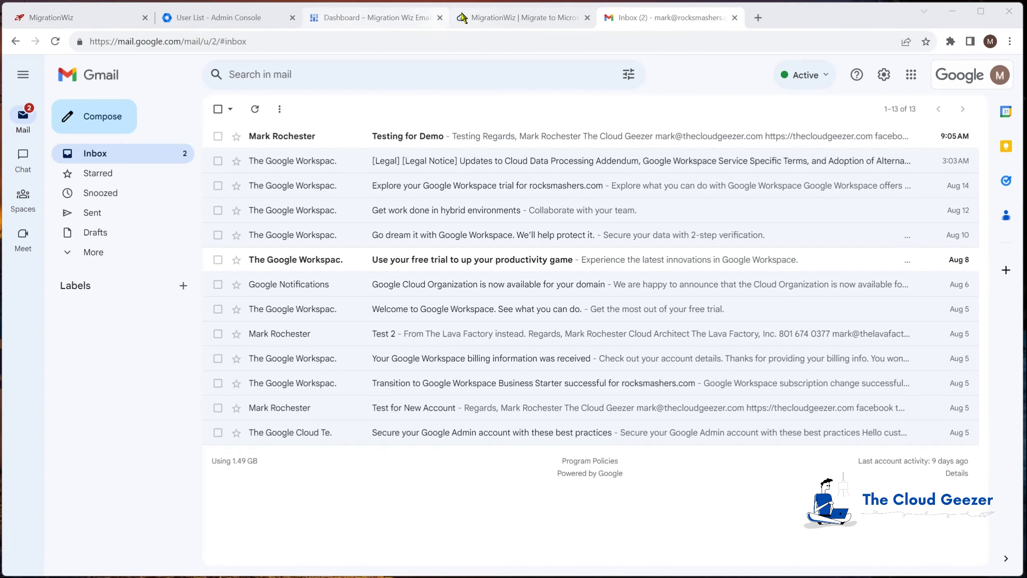
Step: Switch to the Google Cloud project dashboard, find the Google Calendar API in the API Library and enable it
{"action": "left_click", "coordinate": [347, 19]}
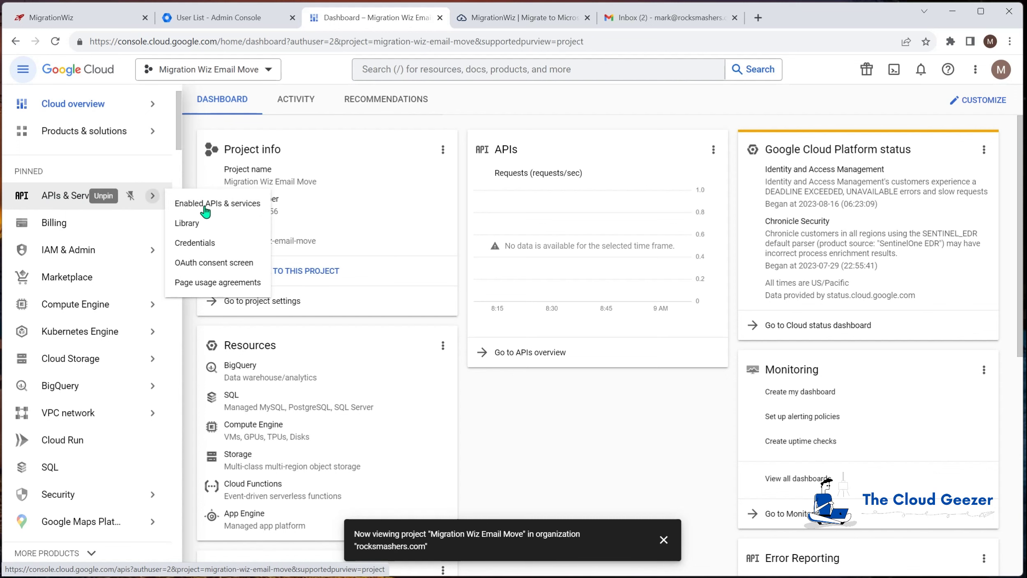
{"action": "left_click", "coordinate": [192, 223]}
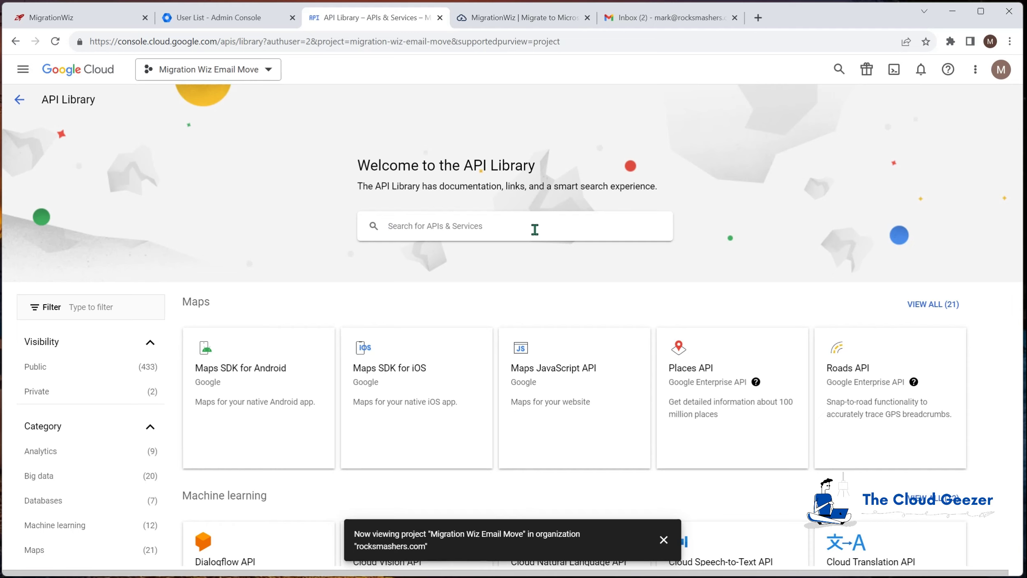
{"action": "type", "text": "calendar"}
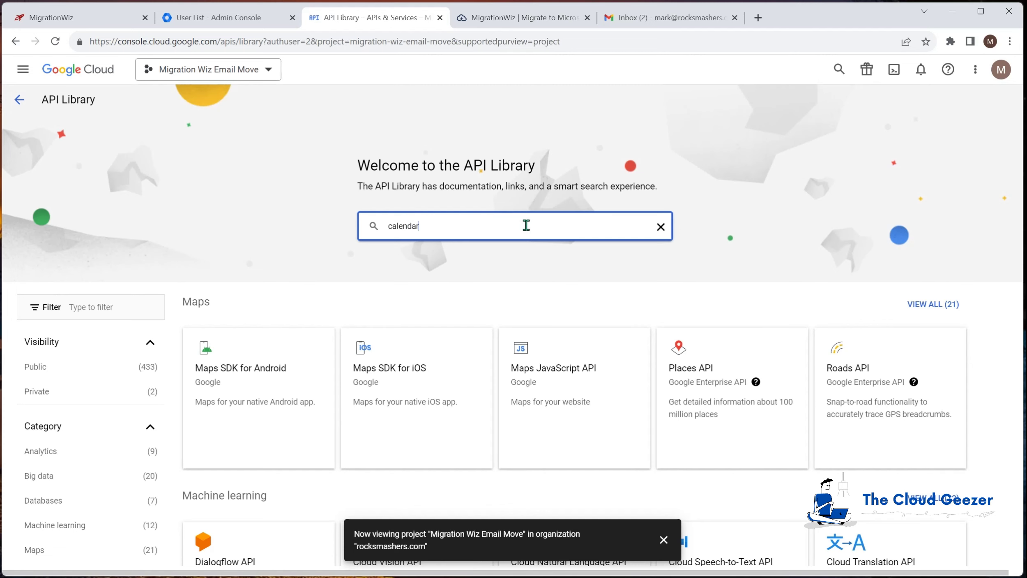
{"action": "key", "text": "Return"}
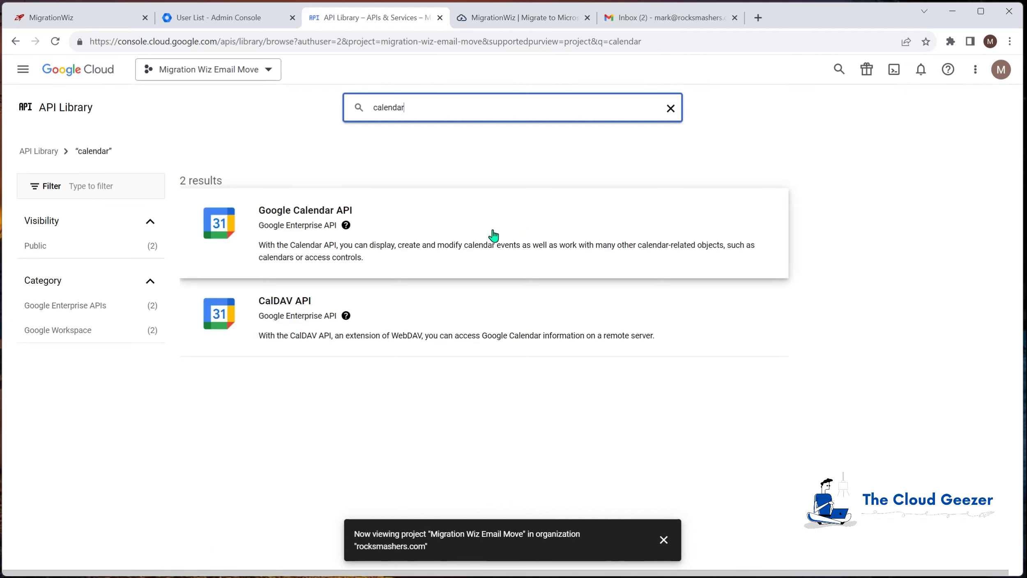
{"action": "left_click", "coordinate": [314, 231]}
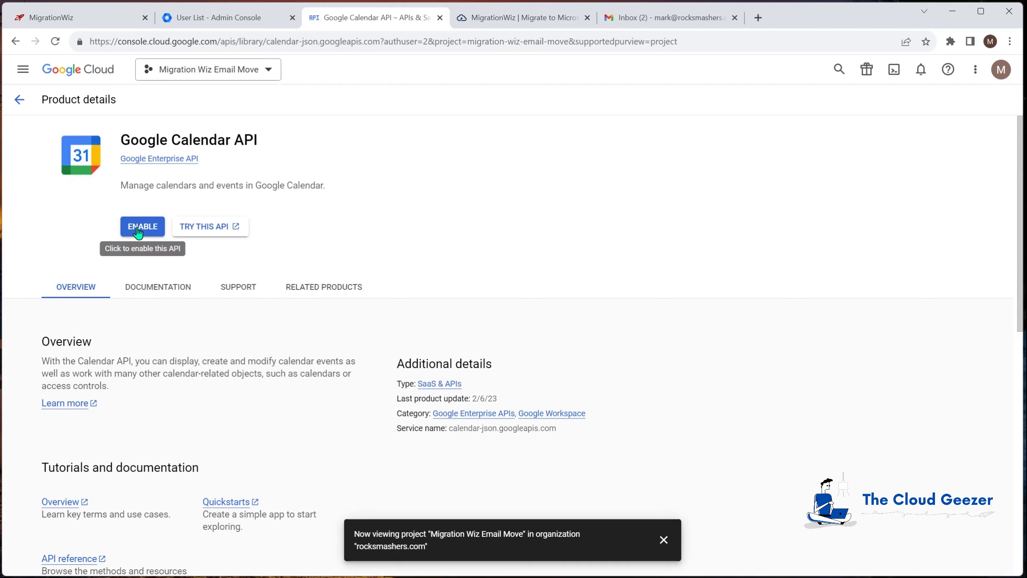
{"action": "left_click", "coordinate": [139, 228]}
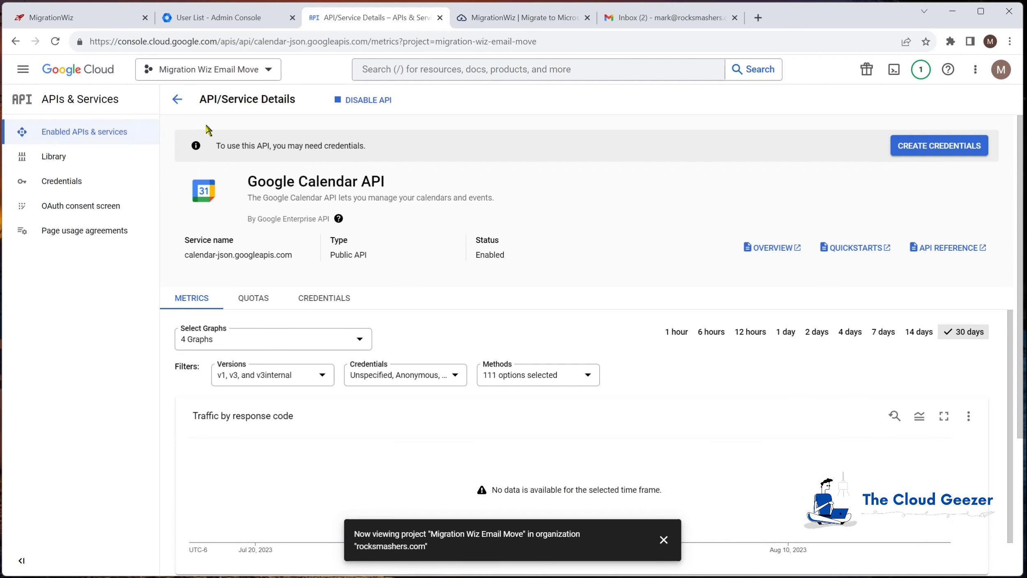
Step: Search the API Library for "gmail" and enable the Gmail API for the Migration Wiz Email Move project
{"action": "left_click", "coordinate": [62, 132]}
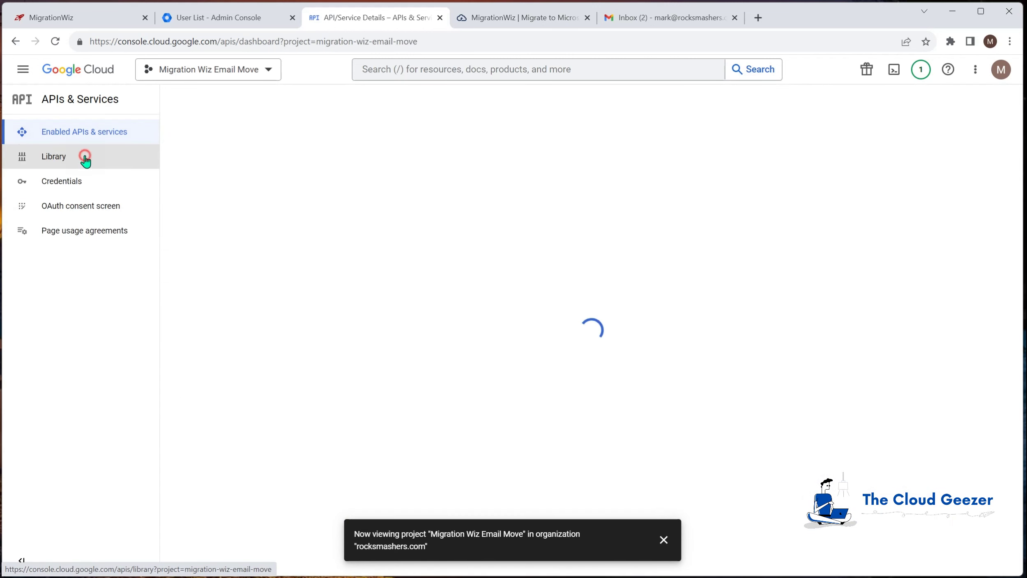
{"action": "left_click", "coordinate": [87, 162]}
{"action": "left_click", "coordinate": [454, 226]}
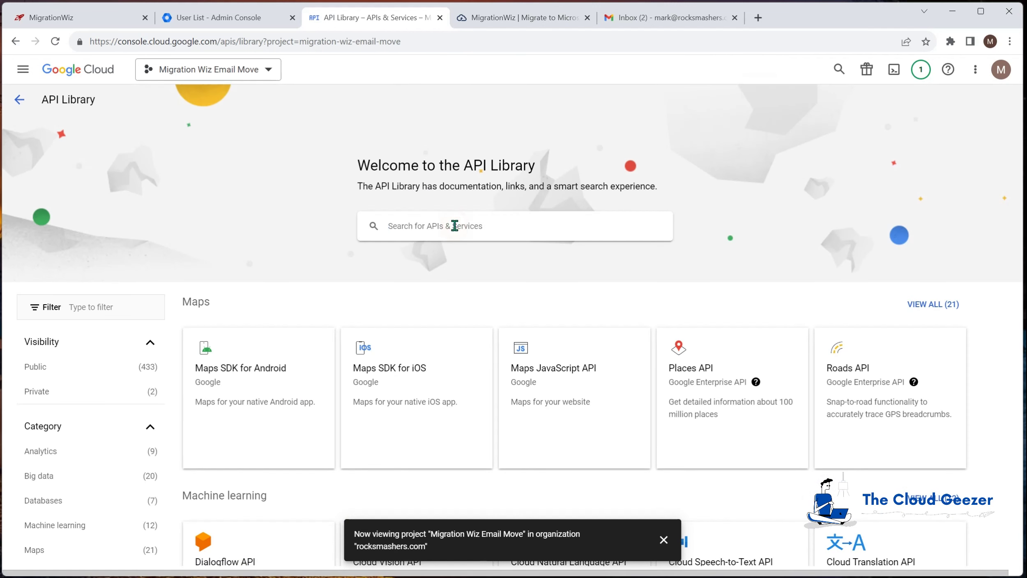
{"action": "type", "text": "gmail"}
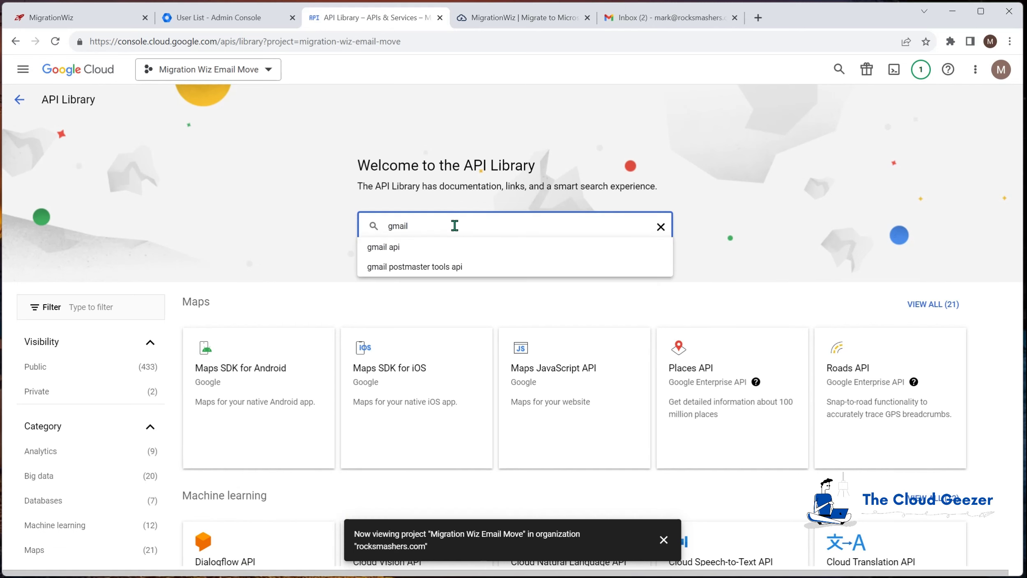
{"action": "key", "text": "Return"}
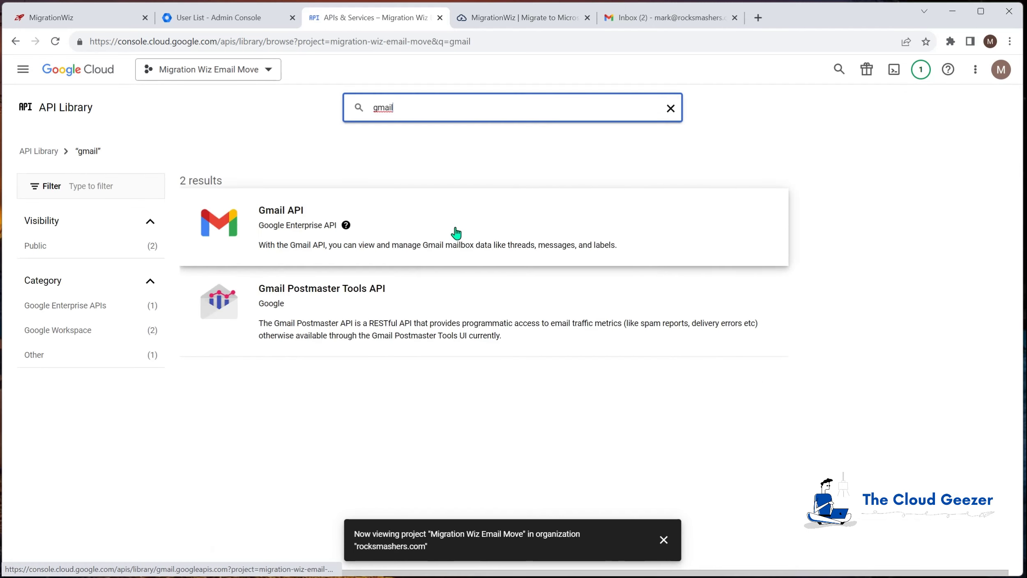
{"action": "left_click", "coordinate": [302, 232]}
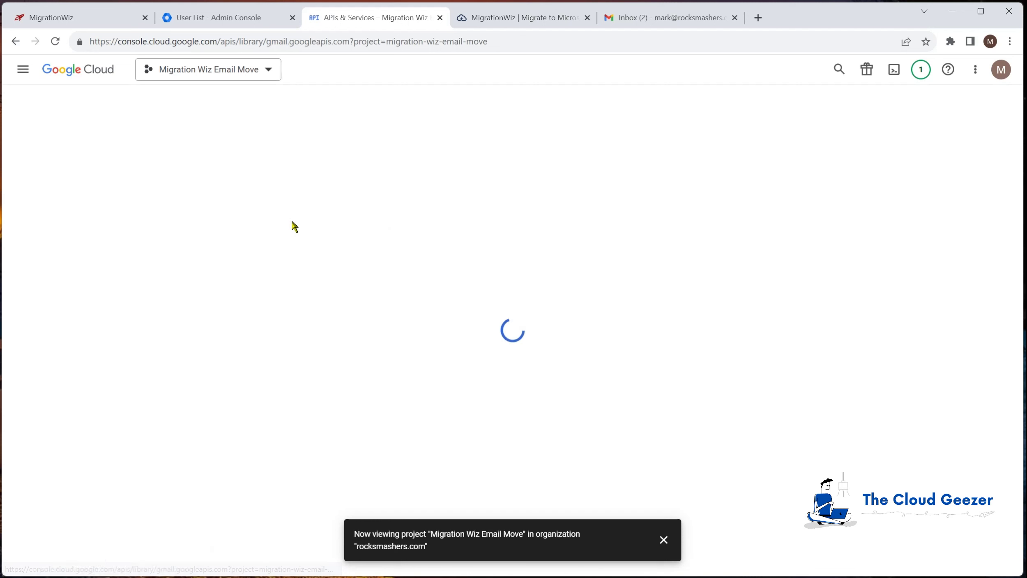
{"action": "left_click", "coordinate": [146, 229]}
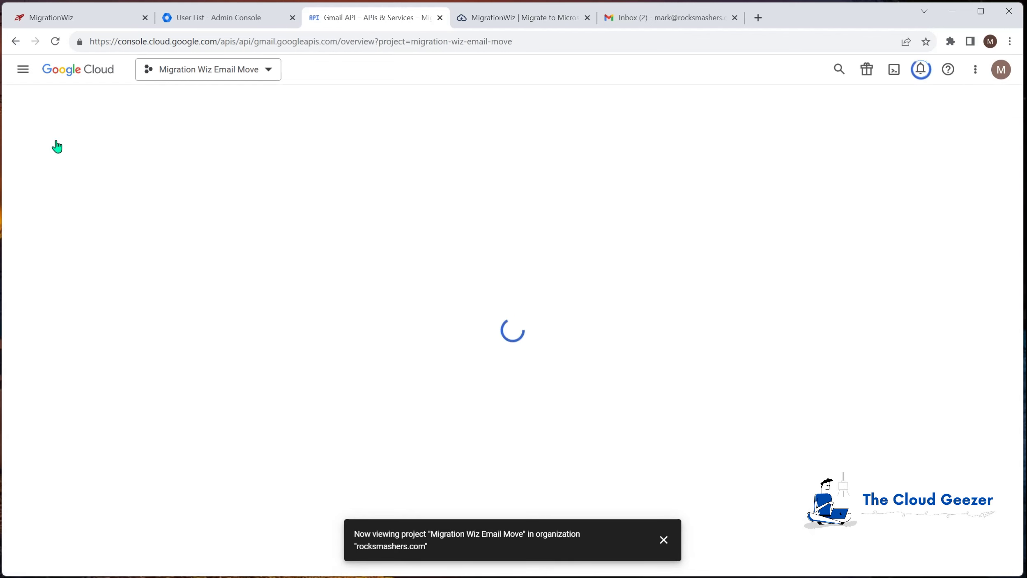
Step: Search the API Library for "people" and enable the Google People API for the project
{"action": "left_click", "coordinate": [82, 168]}
{"action": "left_click", "coordinate": [420, 228]}
{"action": "type", "text": "people"}
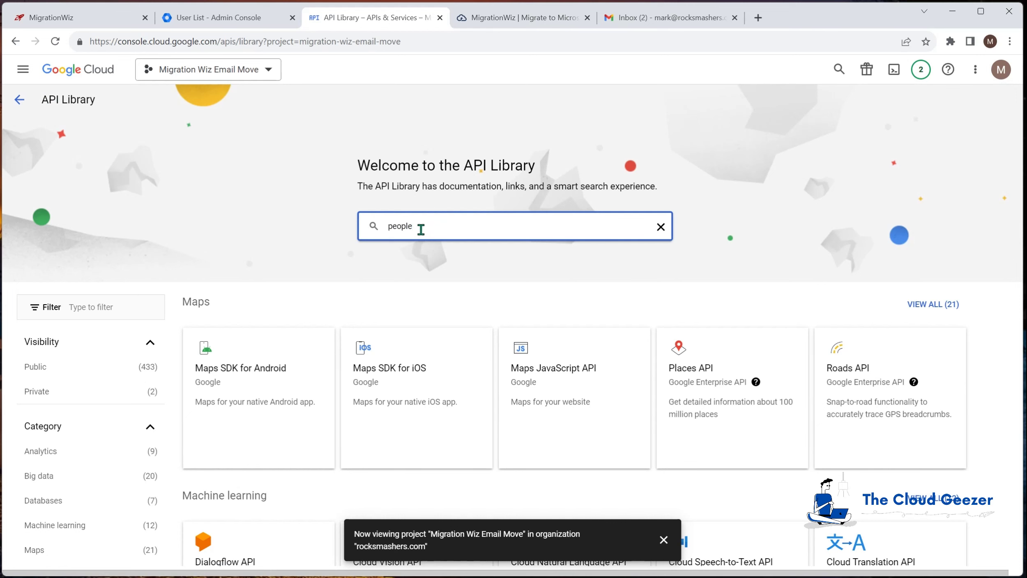
{"action": "key", "text": "Return"}
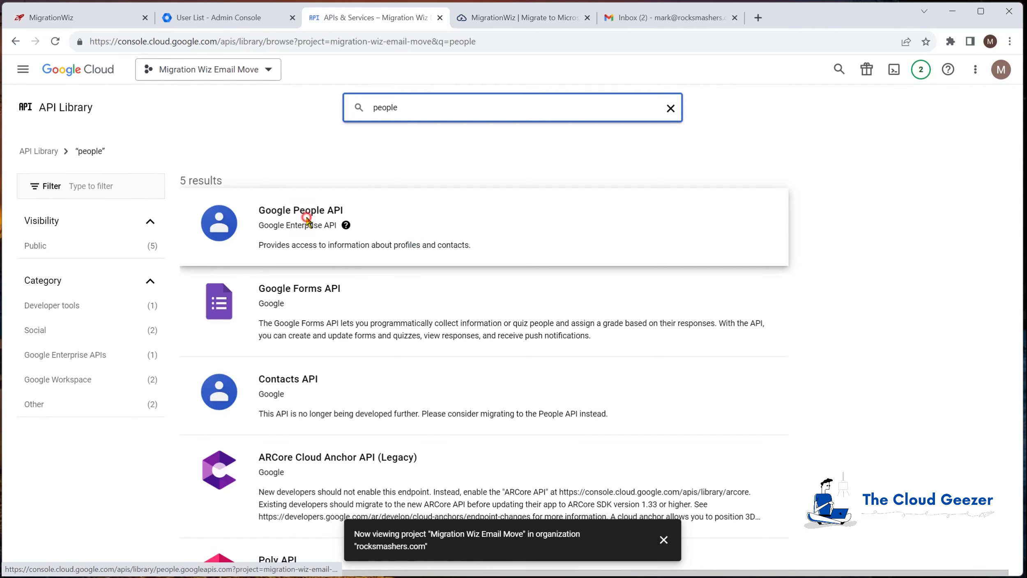
{"action": "left_click", "coordinate": [306, 218]}
{"action": "left_click", "coordinate": [146, 226]}
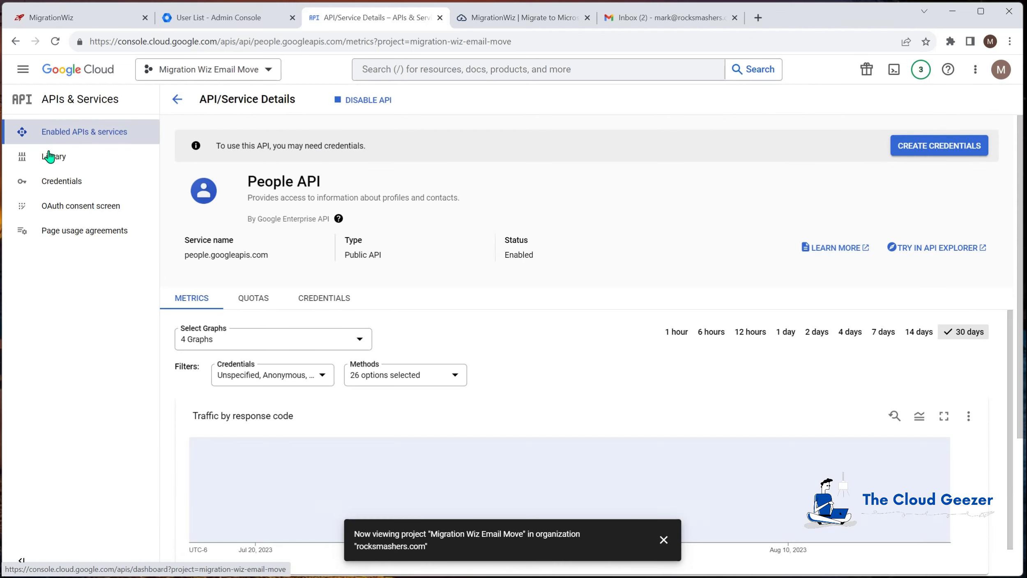
Step: Search the API Library for "contacts" and enable the Contacts API for the project
{"action": "left_click", "coordinate": [49, 156]}
{"action": "left_click", "coordinate": [460, 226]}
{"action": "type", "text": "con"}
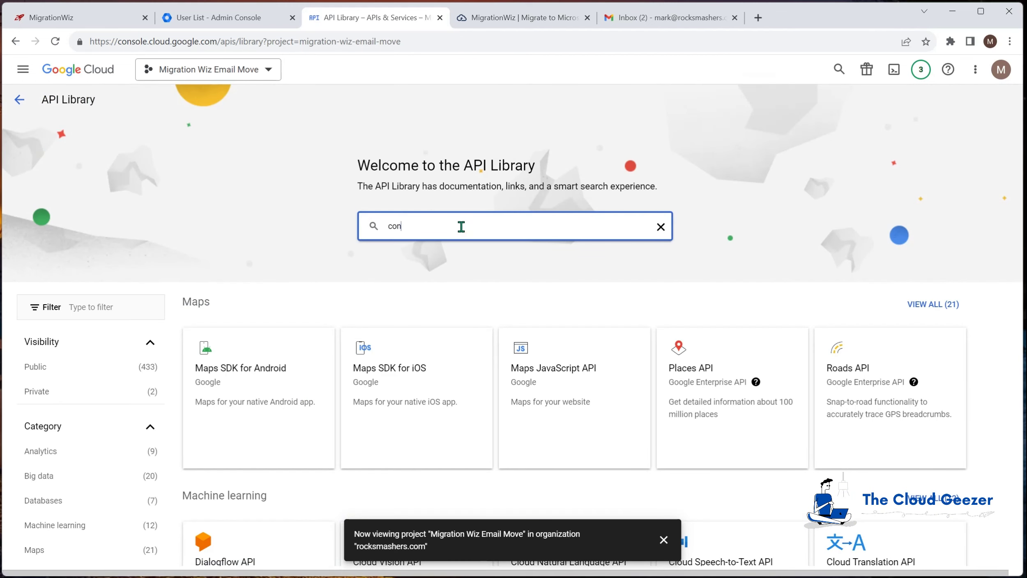
{"action": "type", "text": "tacts"}
{"action": "key", "text": "Return"}
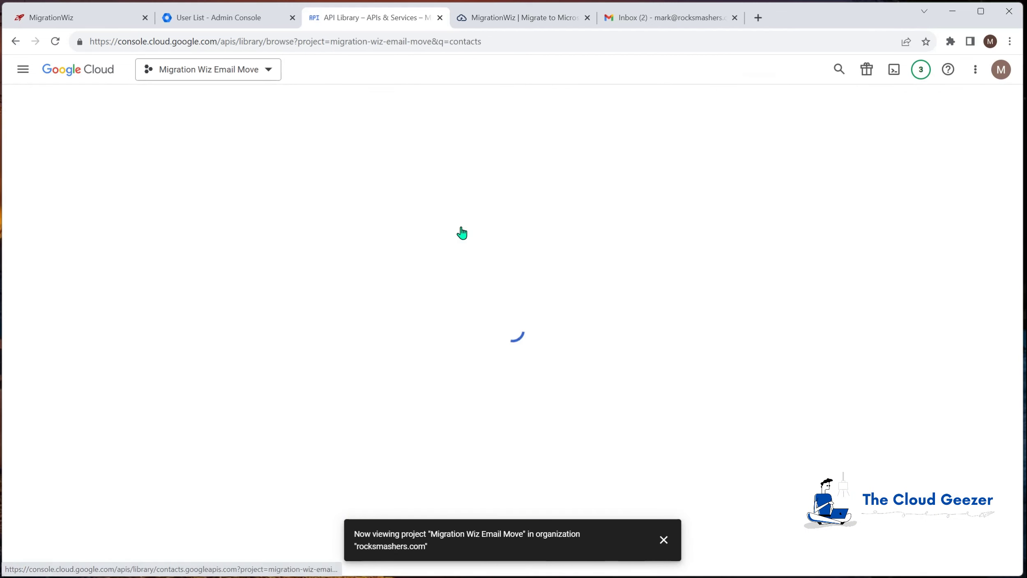
{"action": "left_click", "coordinate": [327, 226]}
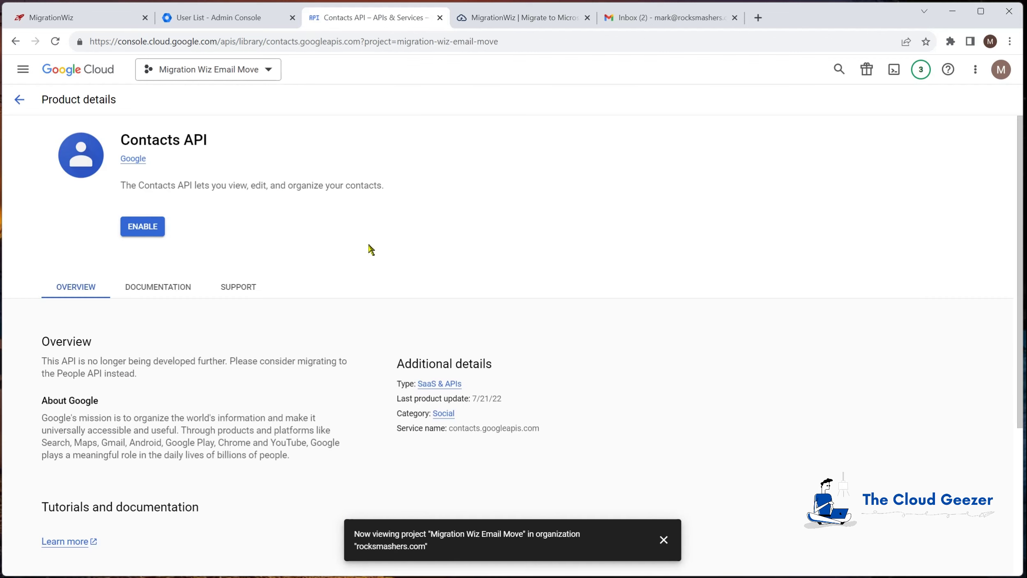
{"action": "left_click", "coordinate": [142, 227]}
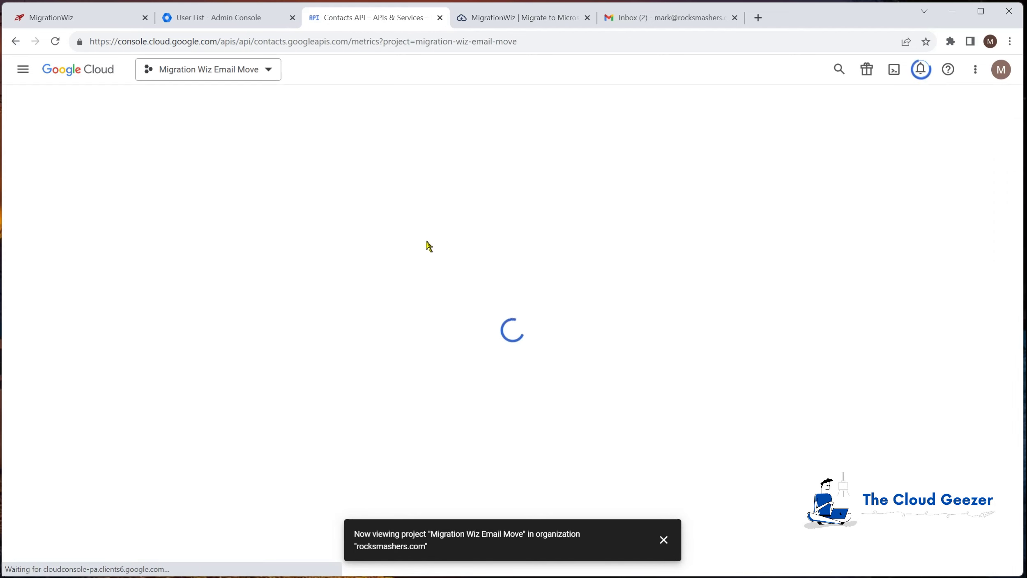
Step: Search the API Library for "admin" and enable the Admin SDK API for the project
{"action": "left_click", "coordinate": [96, 164]}
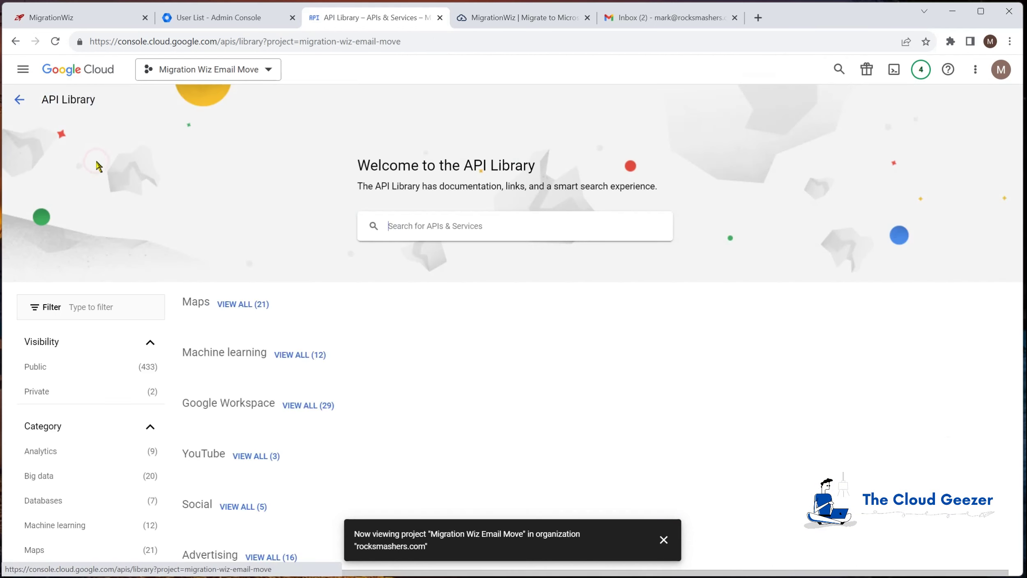
{"action": "left_click", "coordinate": [393, 222]}
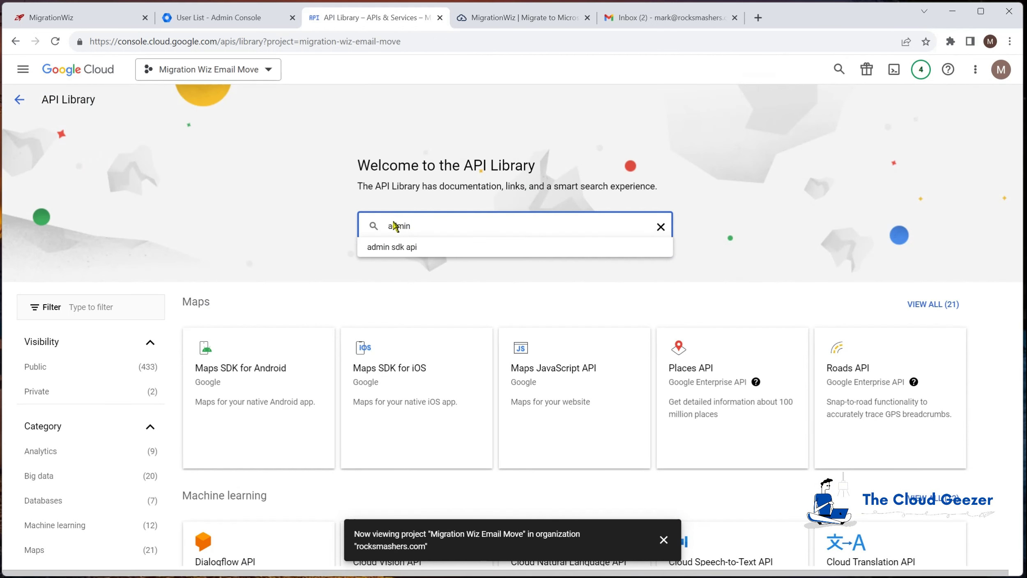
{"action": "key", "text": "Return"}
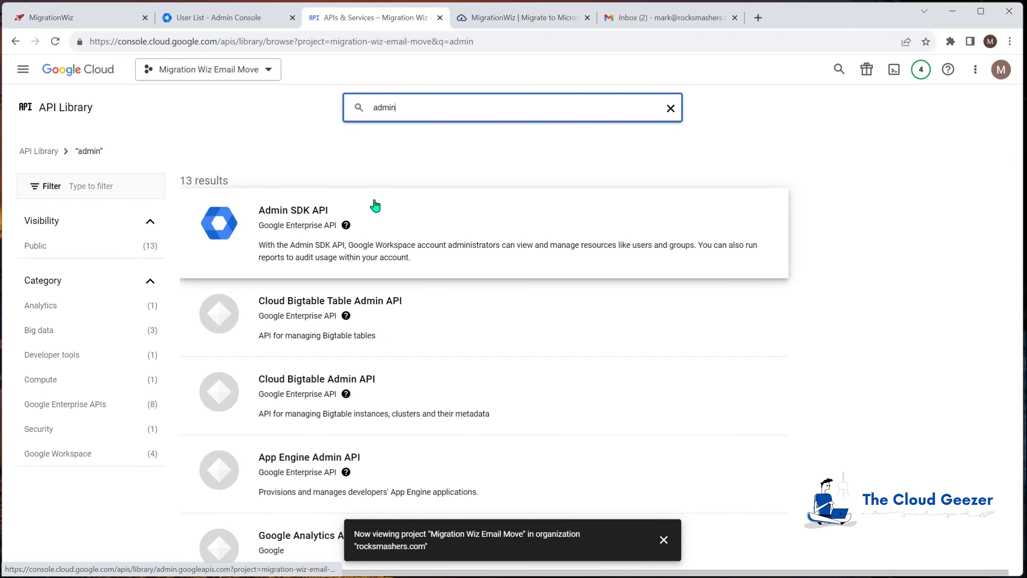
{"action": "left_click", "coordinate": [296, 226]}
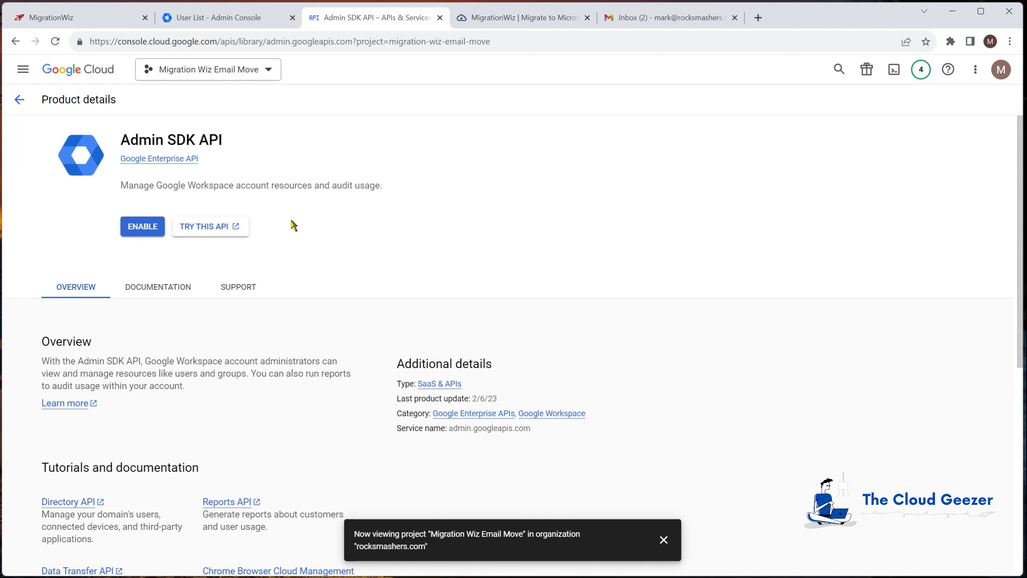
{"action": "left_click", "coordinate": [138, 229]}
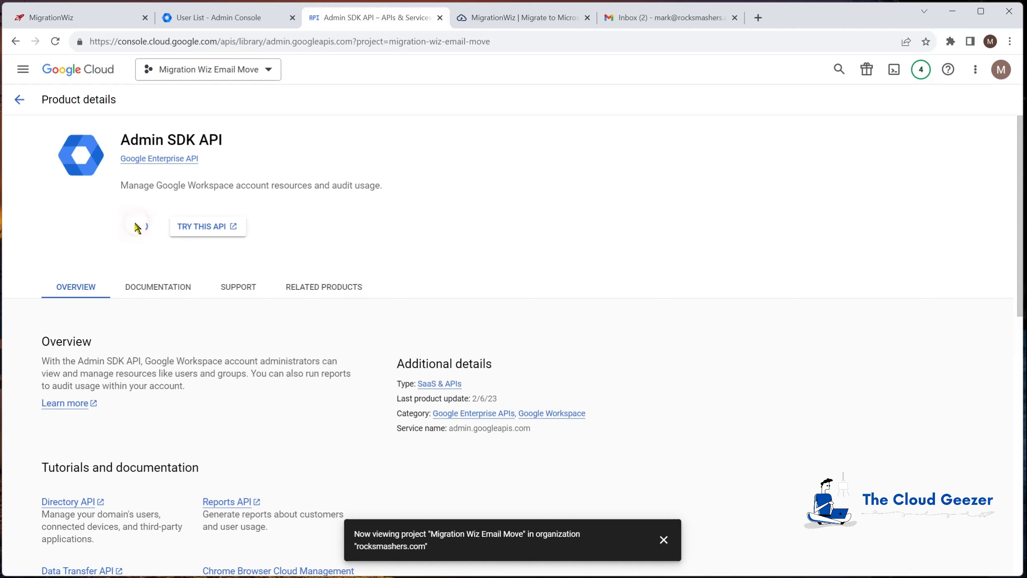
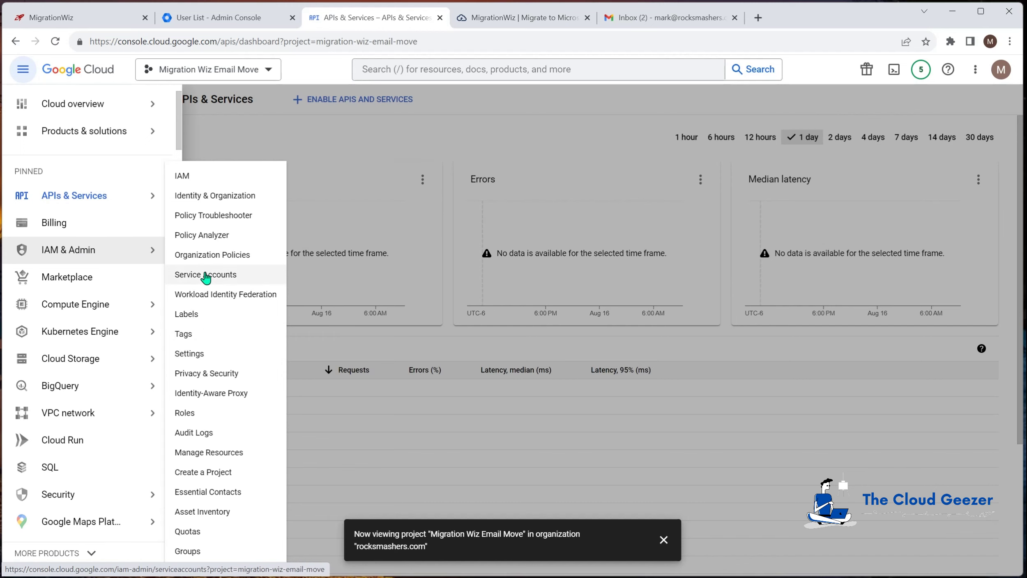
Step: Create a service account named "MigrationWizEmailMove" in the project, leaving its description empty
{"action": "left_click", "coordinate": [206, 278]}
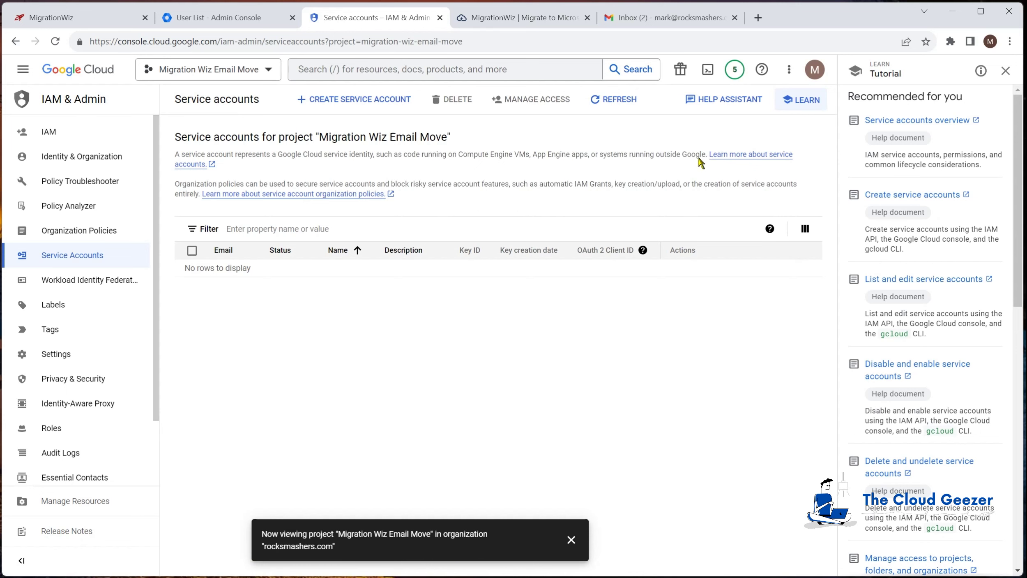
{"action": "left_click", "coordinate": [348, 101]}
{"action": "left_click", "coordinate": [249, 171]}
{"action": "type", "text": "Migration"}
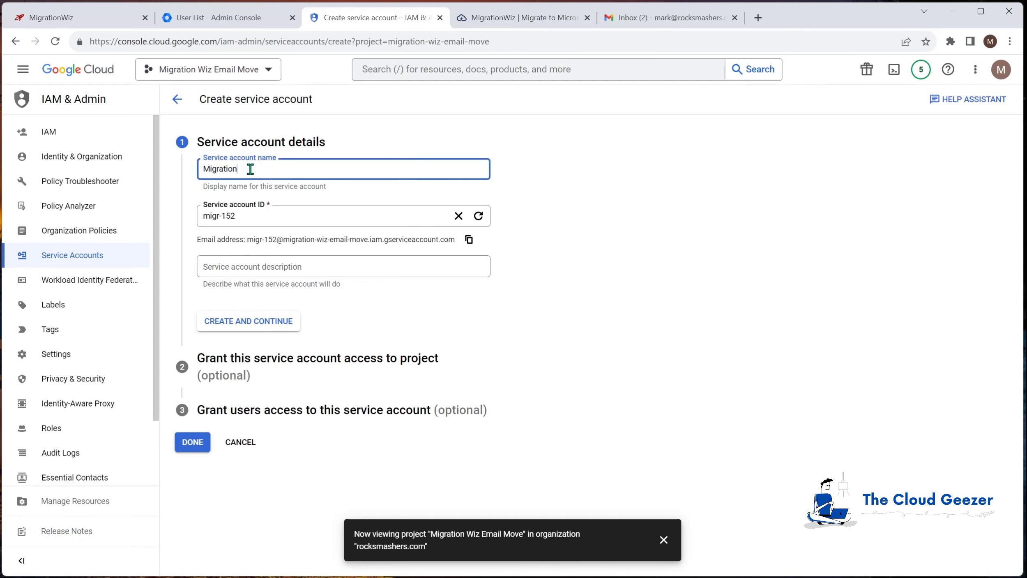
{"action": "type", "text": "WizEmail"}
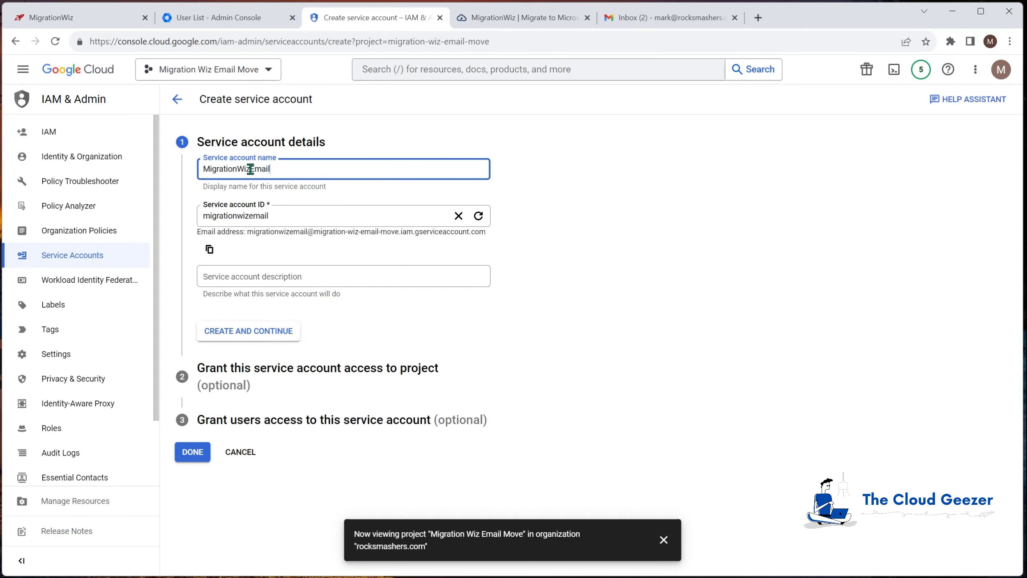
{"action": "type", "text": "Move"}
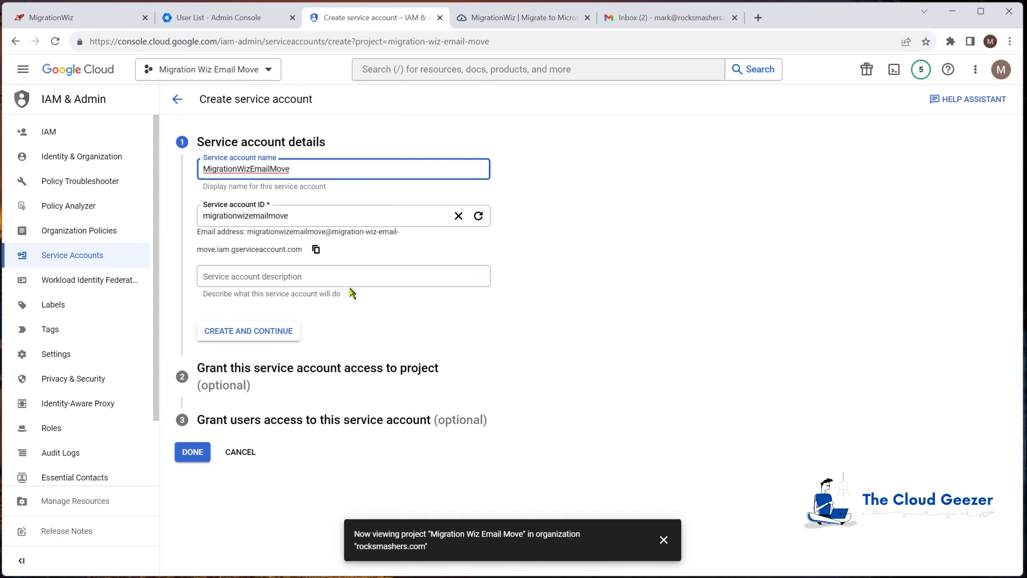
{"action": "left_click", "coordinate": [263, 331]}
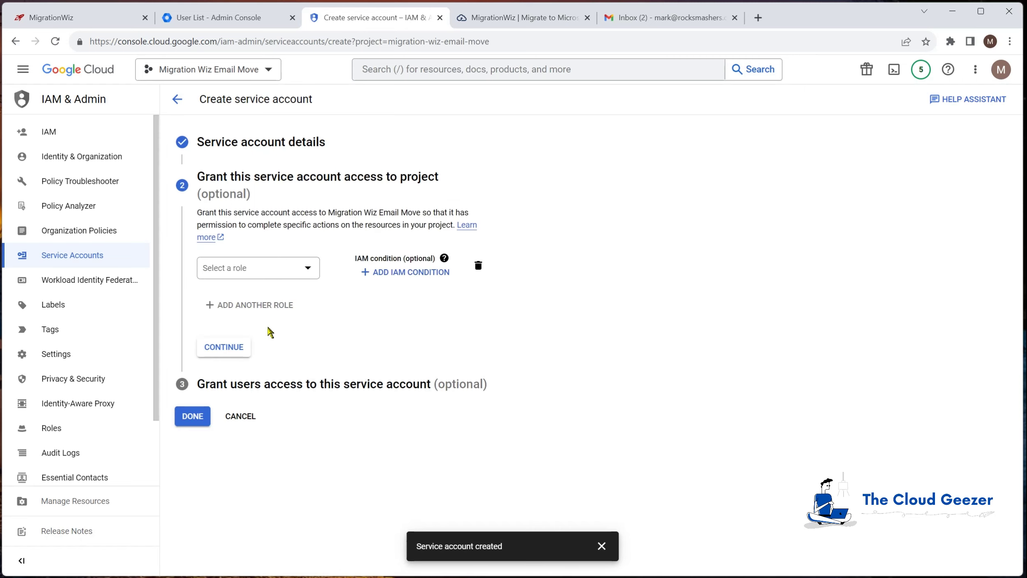
Step: Grant the new service account the Owner role on the project and finish its setup without granting users access
{"action": "left_click", "coordinate": [306, 272]}
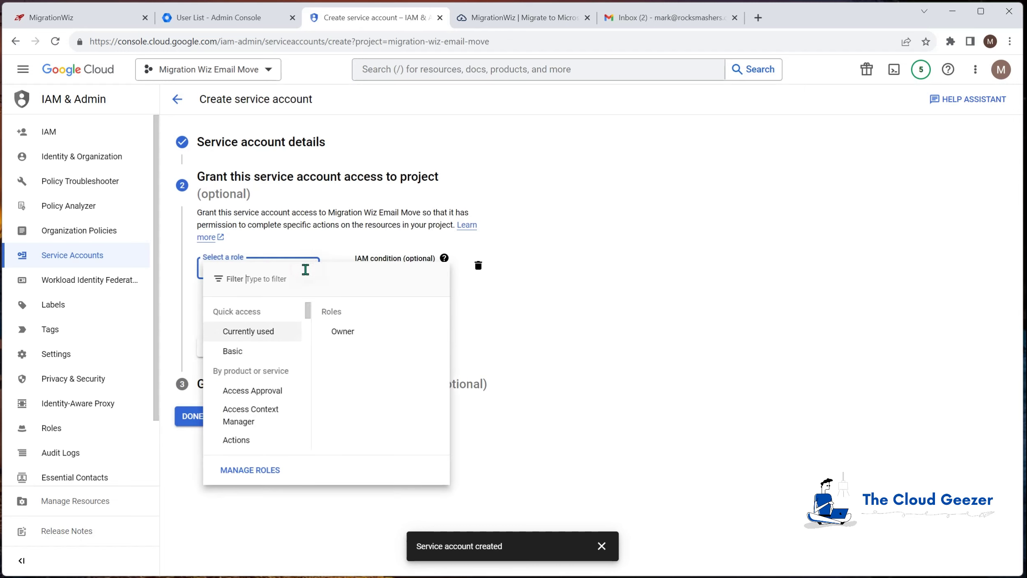
{"action": "left_click", "coordinate": [343, 333]}
{"action": "left_click", "coordinate": [222, 375]}
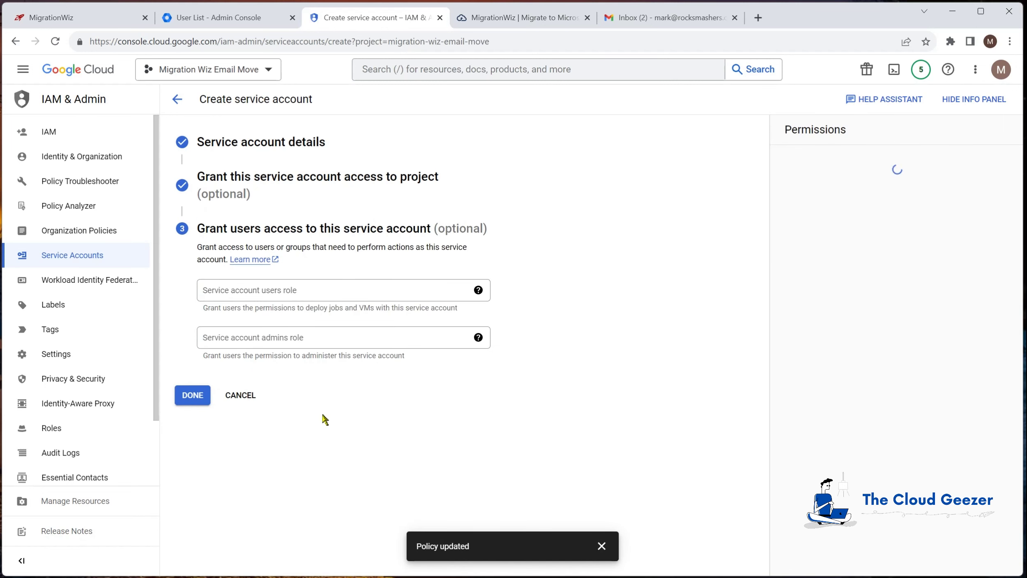
{"action": "left_click", "coordinate": [199, 398]}
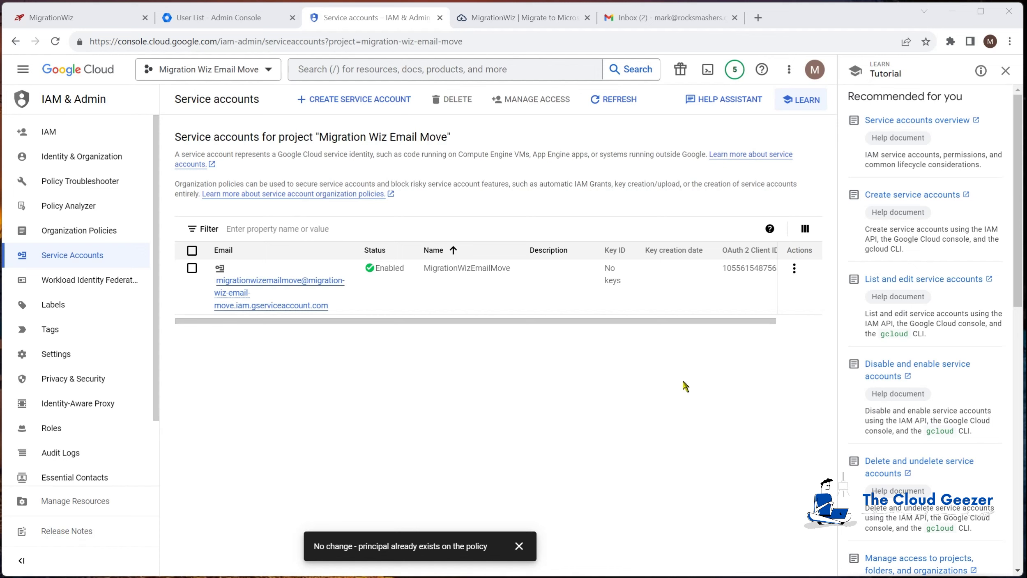
Step: Create and download a JSON private key for the MigrationWizEmailMove service account, then dismiss the saved-key notice
{"action": "left_click", "coordinate": [265, 287]}
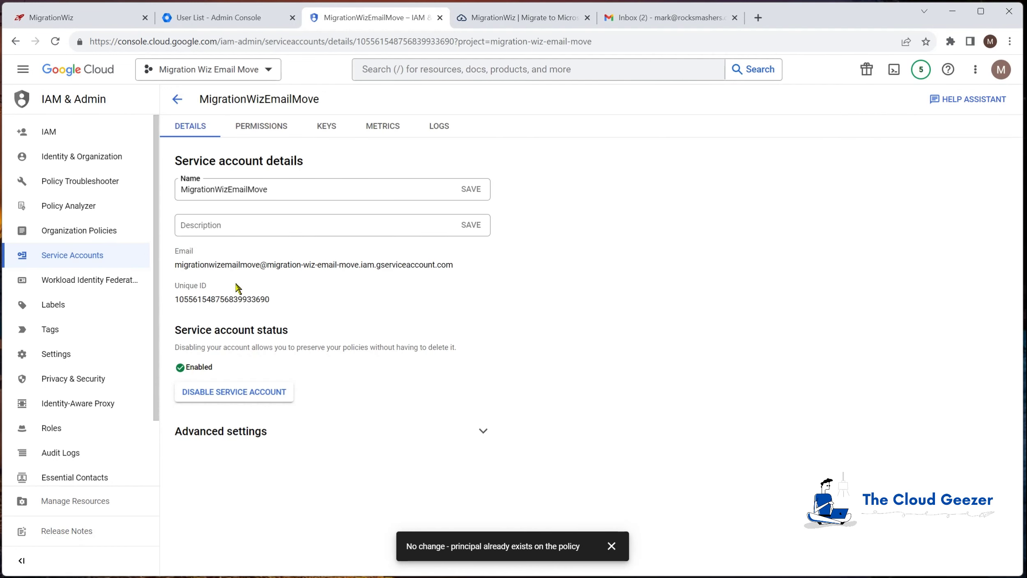
{"action": "left_click", "coordinate": [326, 127]}
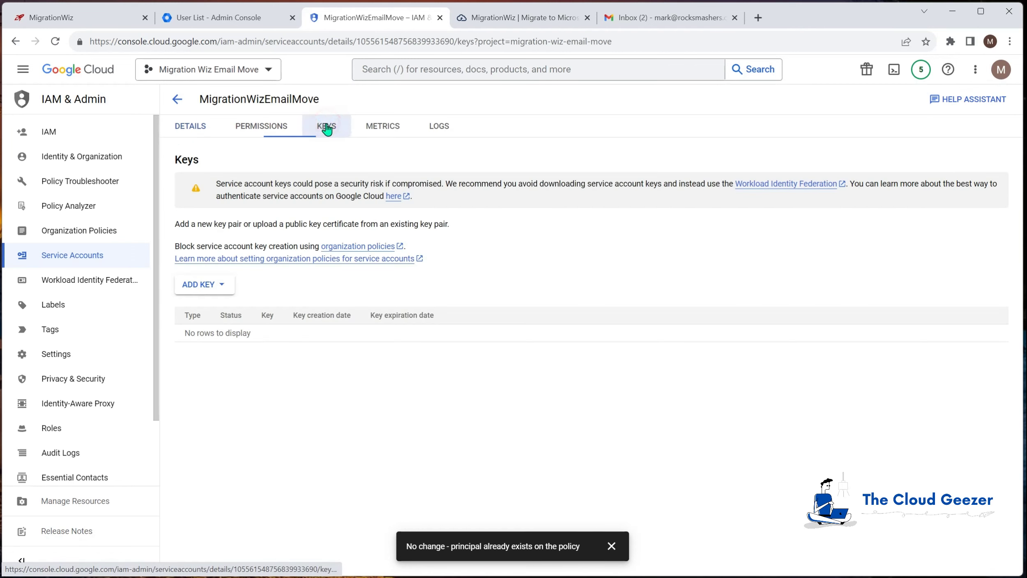
{"action": "left_click", "coordinate": [207, 284]}
{"action": "left_click", "coordinate": [216, 308]}
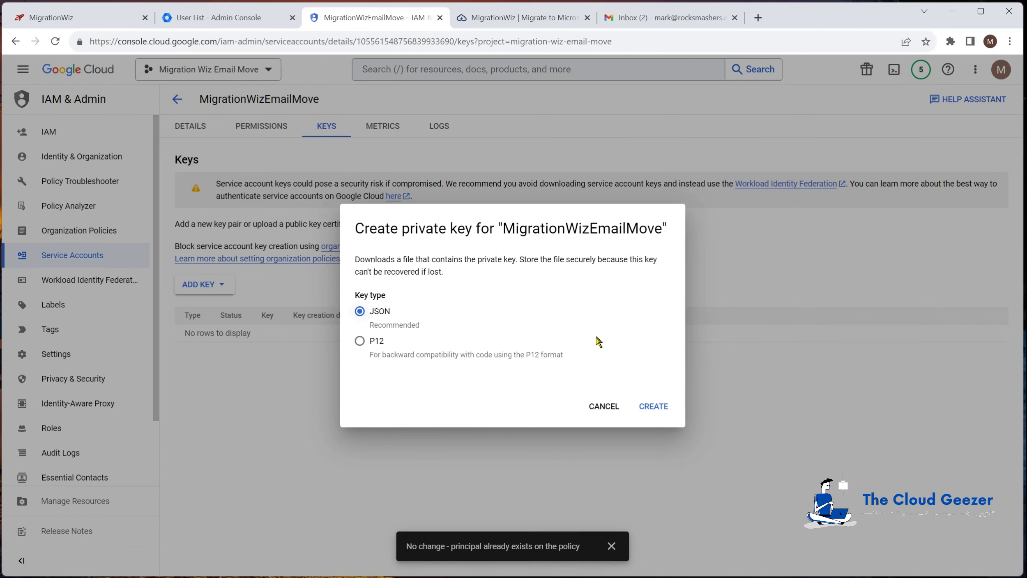
{"action": "left_click", "coordinate": [665, 411]}
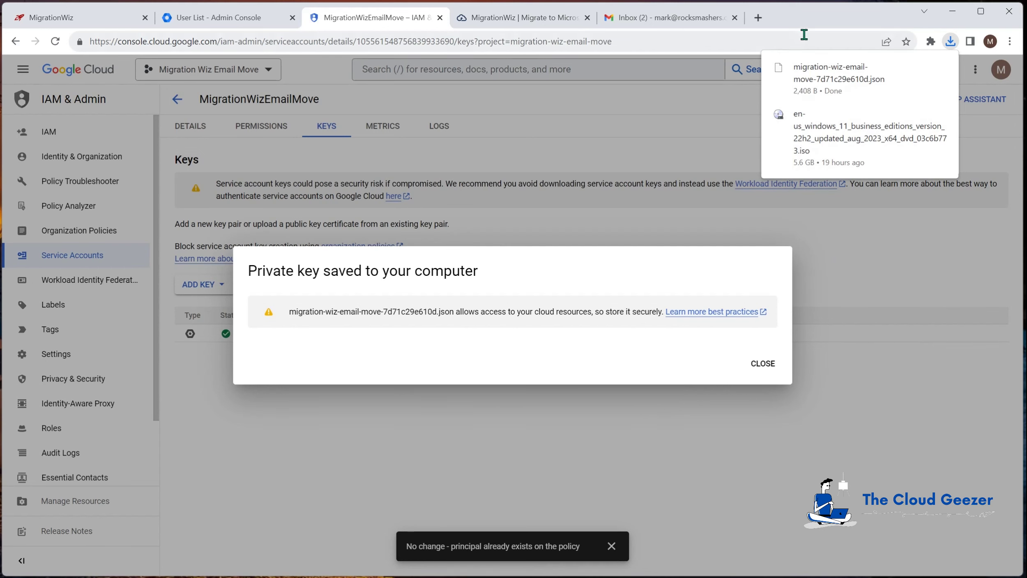
{"action": "left_click", "coordinate": [763, 364]}
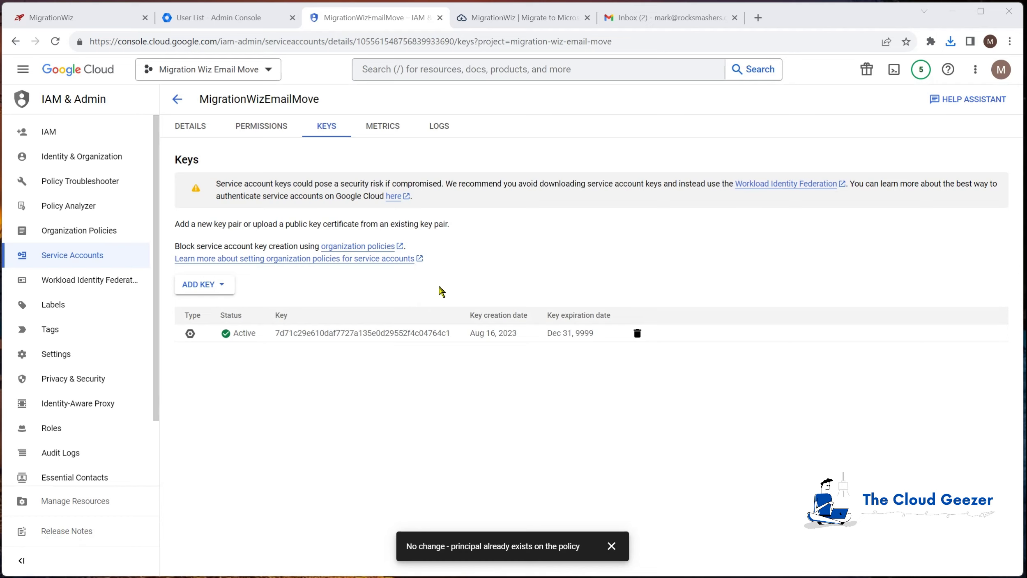
Step: Switch to the Google Admin console and start adding a new API client in the domain-wide delegation settings under security API controls
{"action": "left_click", "coordinate": [236, 18]}
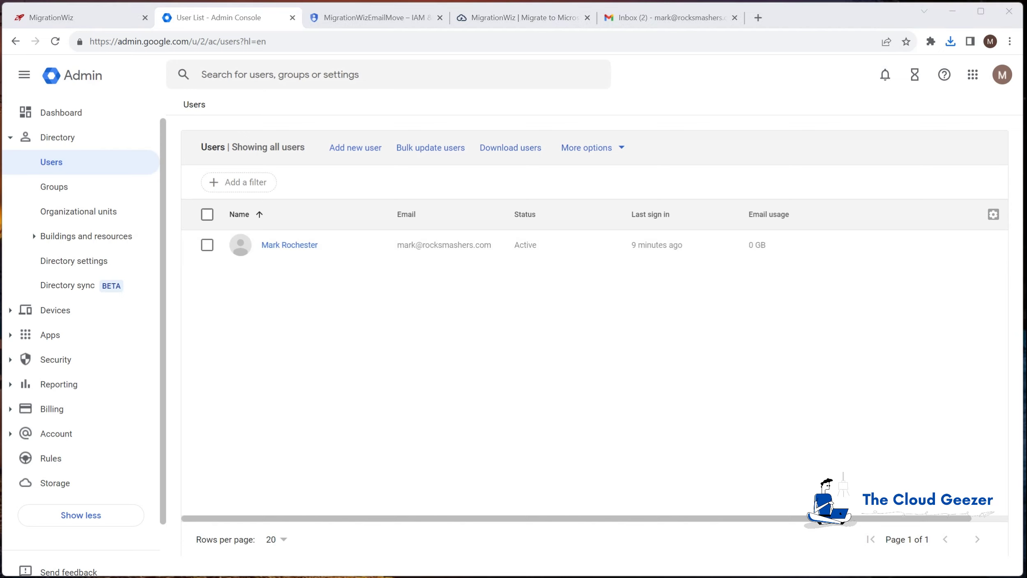
{"action": "scroll", "coordinate": [82, 370], "scroll_direction": "up", "scroll_amount": 1}
{"action": "left_click", "coordinate": [10, 389]}
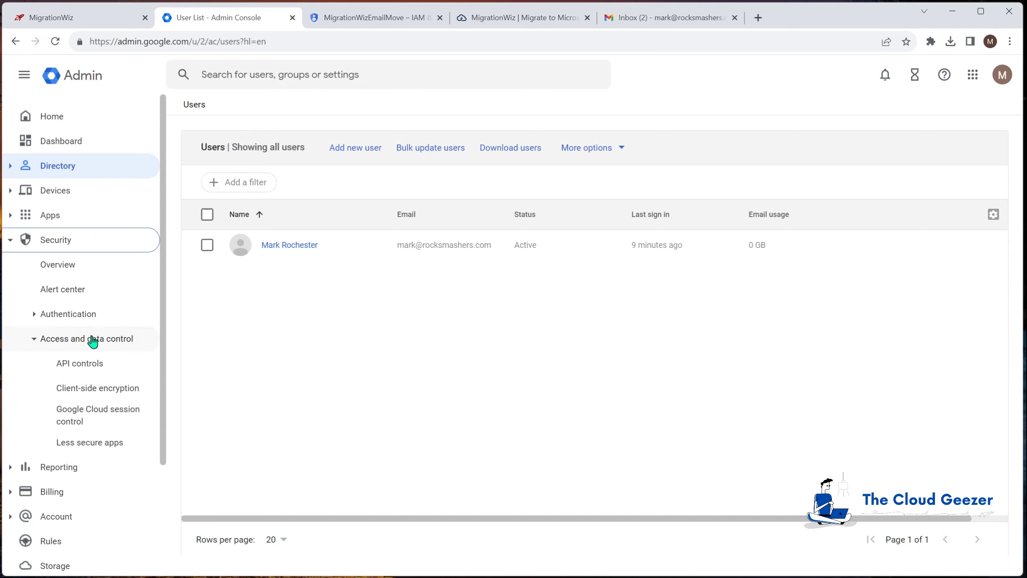
{"action": "left_click", "coordinate": [90, 369]}
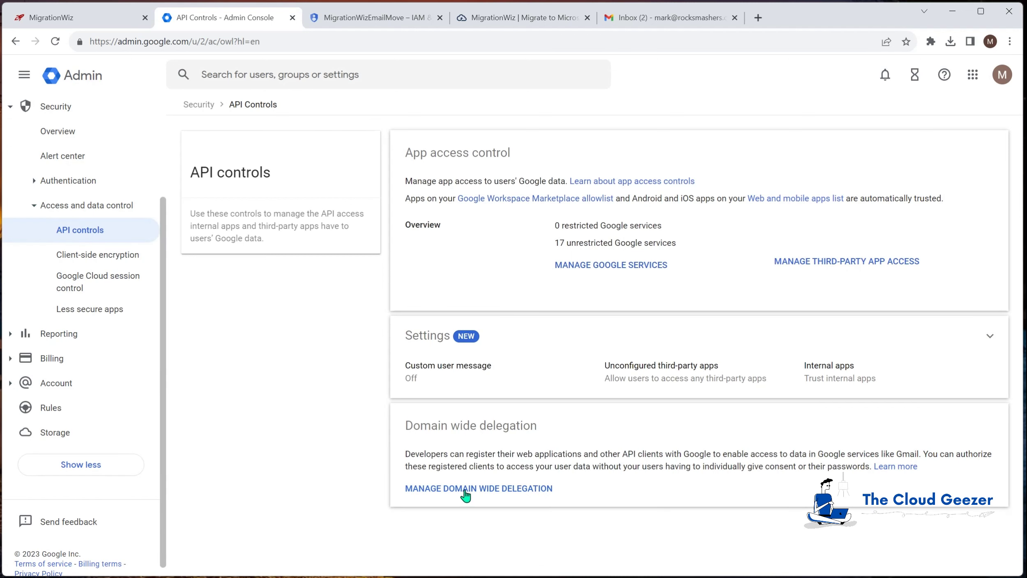
{"action": "left_click", "coordinate": [489, 490]}
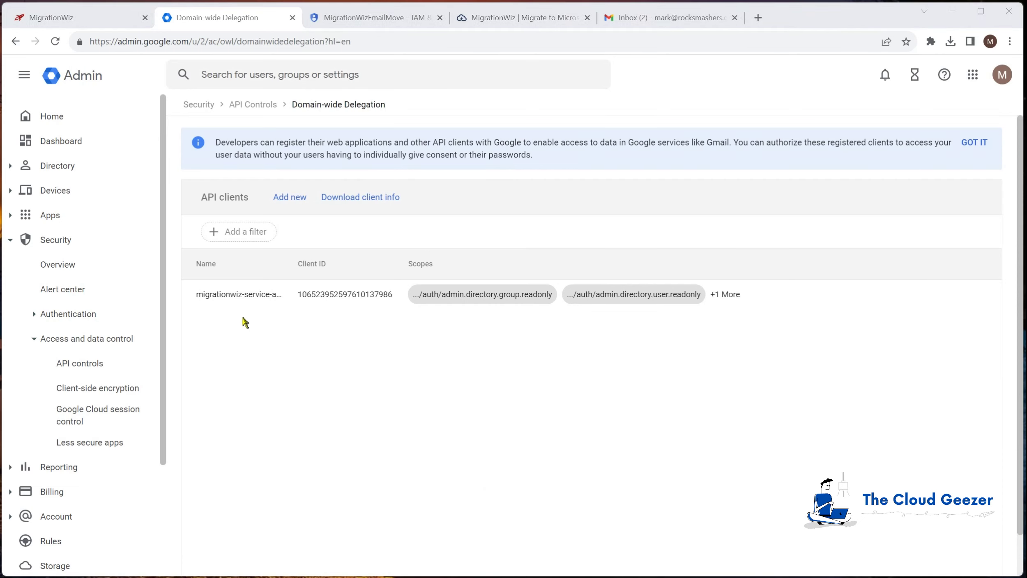
{"action": "mouse_move", "coordinate": [274, 308]}
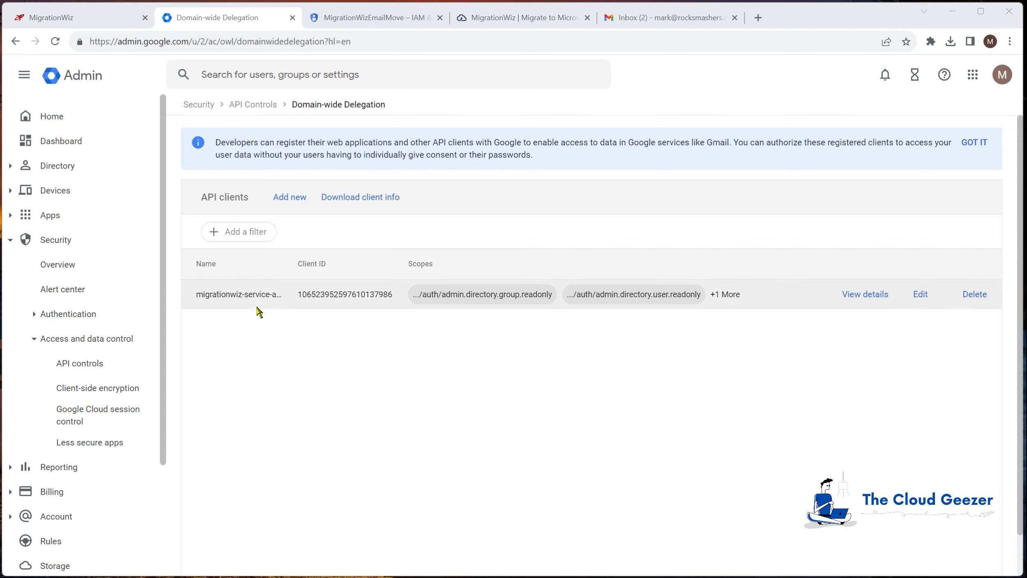
{"action": "left_click", "coordinate": [293, 197]}
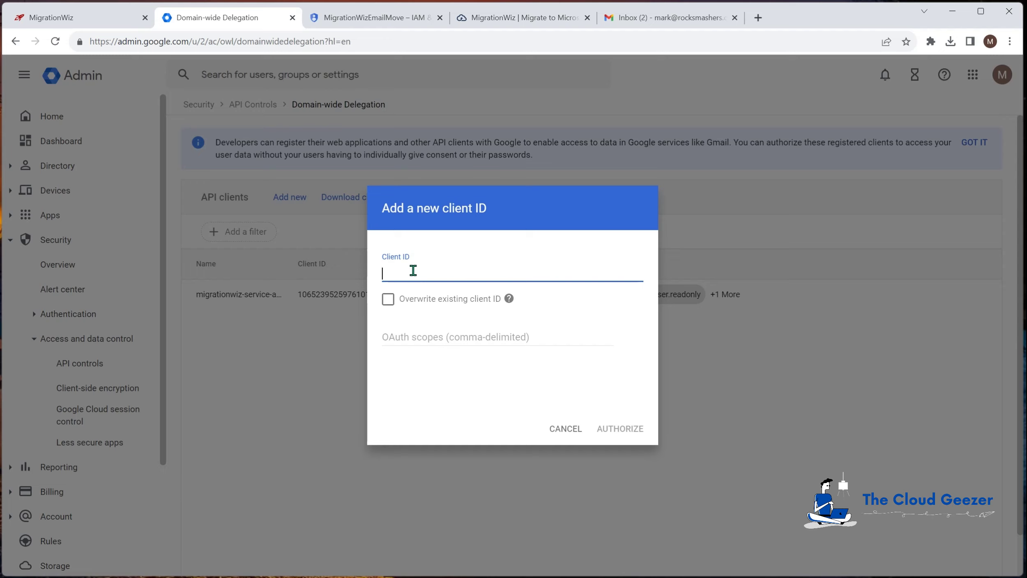
Step: Copy the MigrationWizEmailMove service account's OAuth 2 client ID from Google Cloud into the new API client's Client ID in the Admin console
{"action": "left_click", "coordinate": [391, 17]}
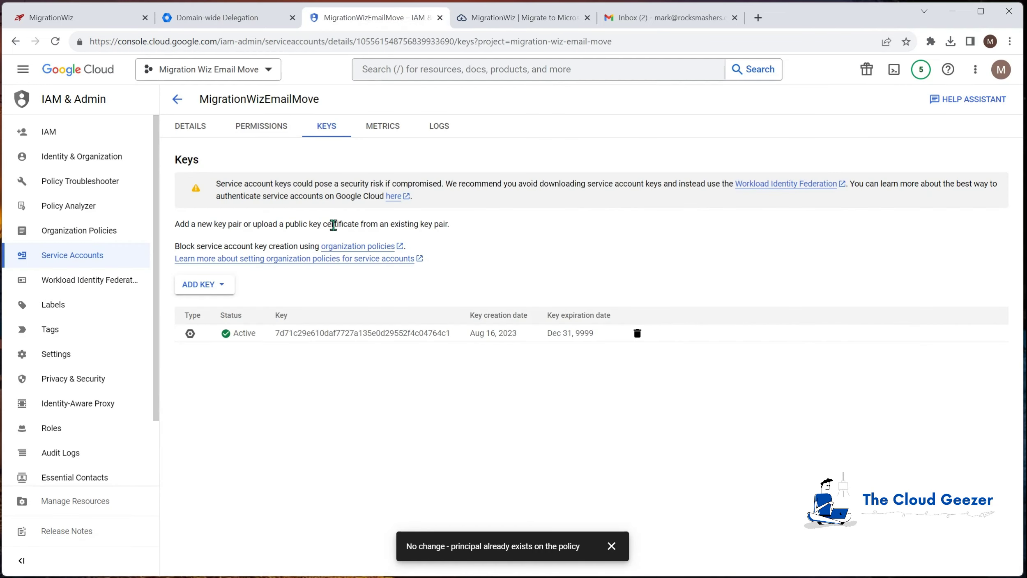
{"action": "left_click", "coordinate": [190, 128]}
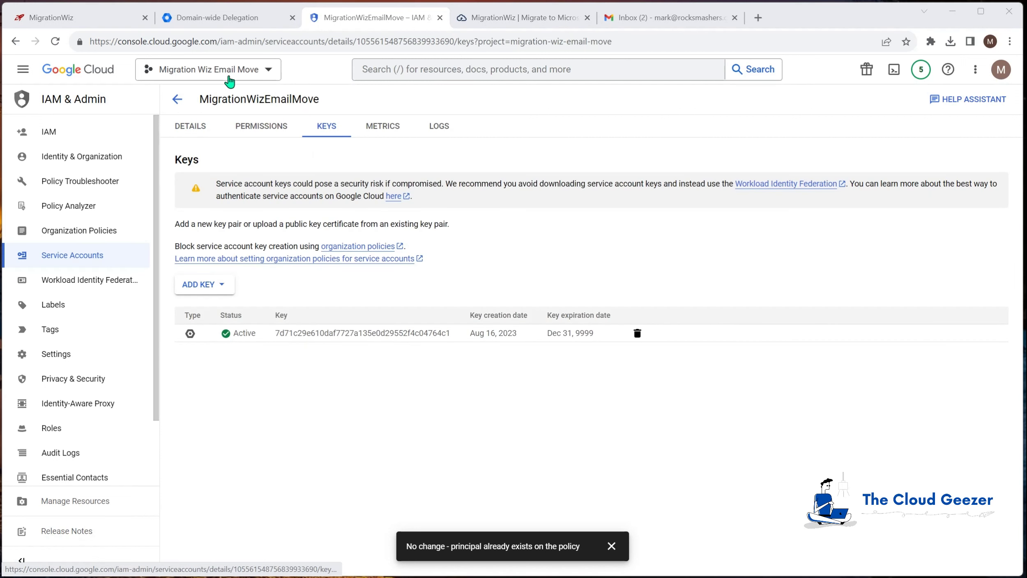
{"action": "left_click", "coordinate": [60, 260]}
{"action": "mouse_move", "coordinate": [741, 270]}
{"action": "left_click_drag", "start_coordinate": [723, 322], "coordinate": [769, 321]}
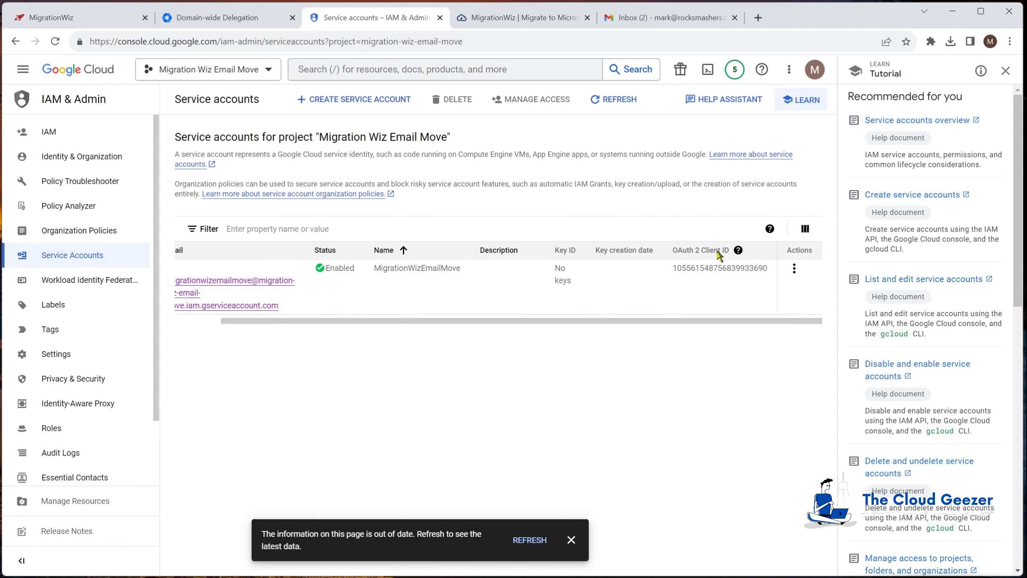
{"action": "mouse_move", "coordinate": [699, 271]}
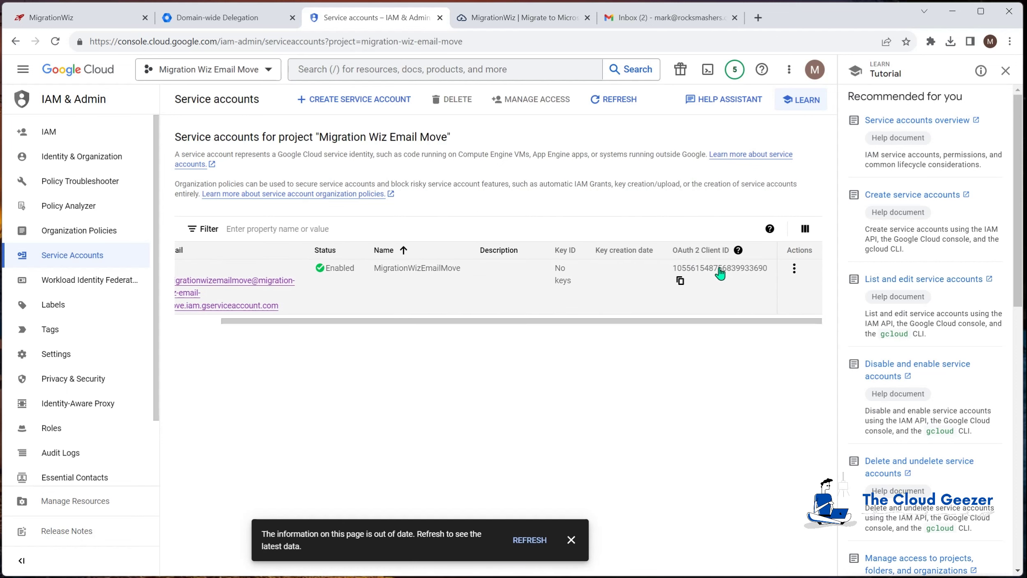
{"action": "left_click", "coordinate": [681, 281]}
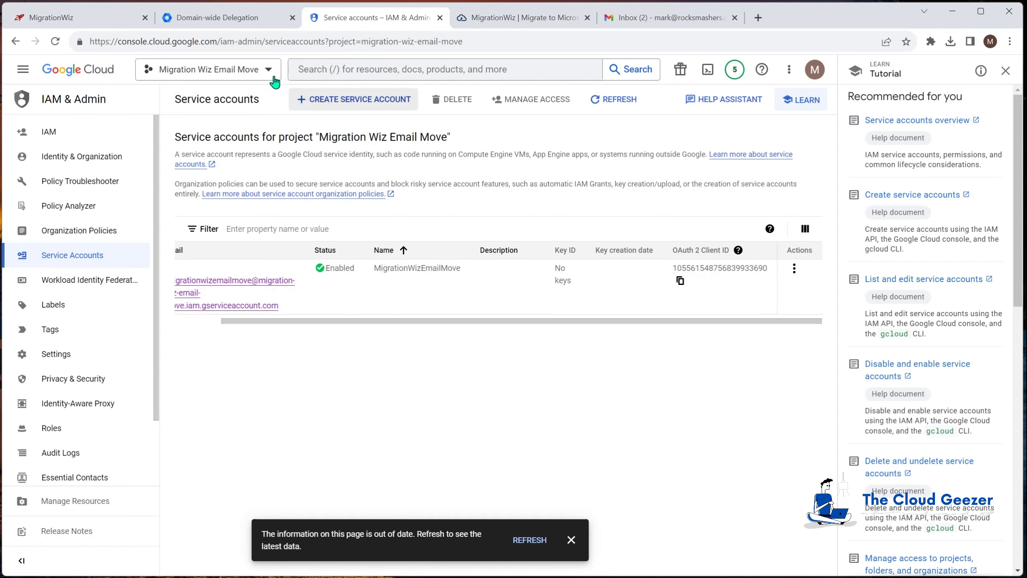
{"action": "left_click", "coordinate": [234, 19]}
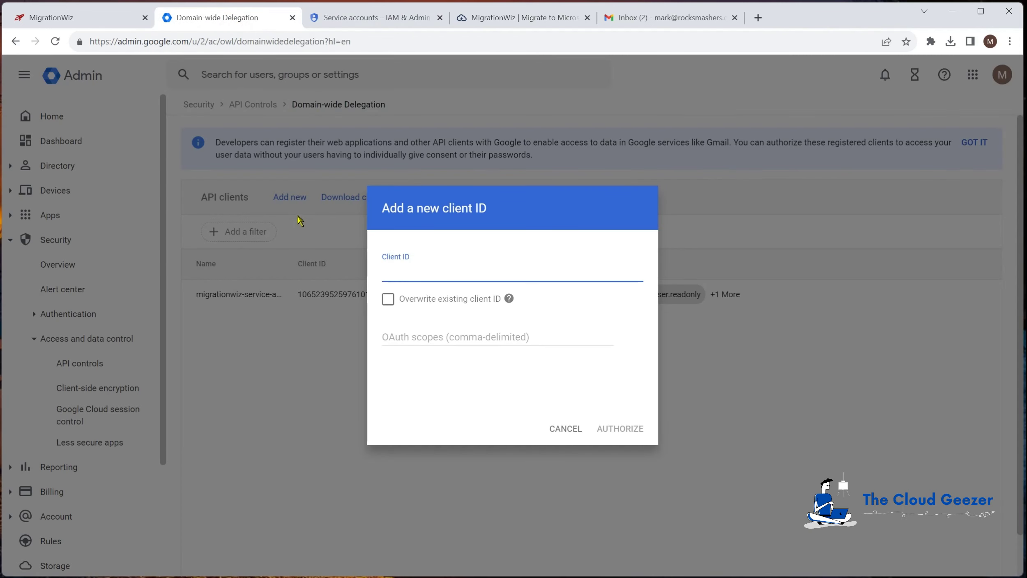
{"action": "key", "text": "ctrl+v"}
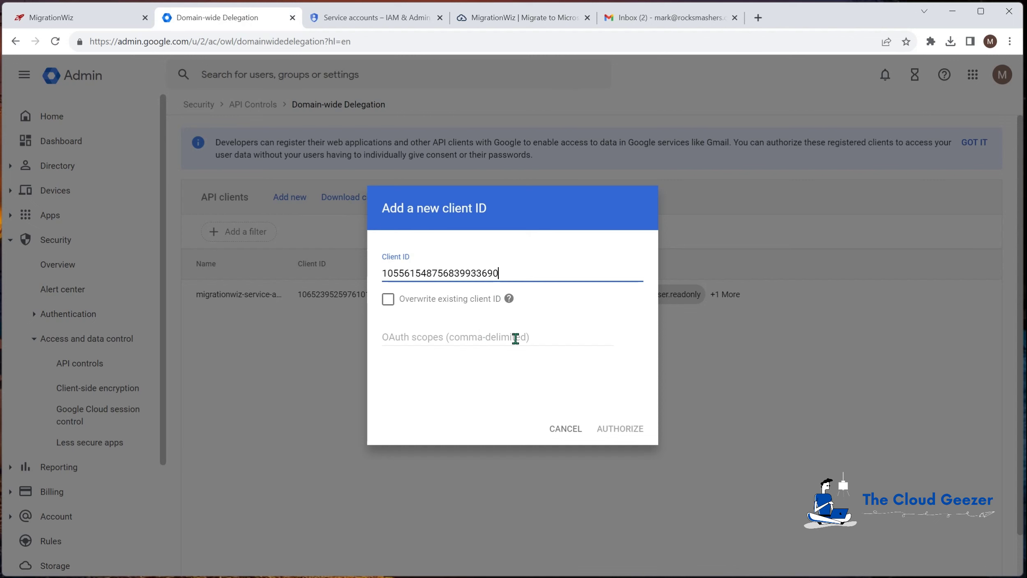
Step: Authorize the new client with the G Suite source read-only OAuth scopes copied from the BitTitan migration guide, and review its granted scopes
{"action": "key", "text": "alt+Tab"}
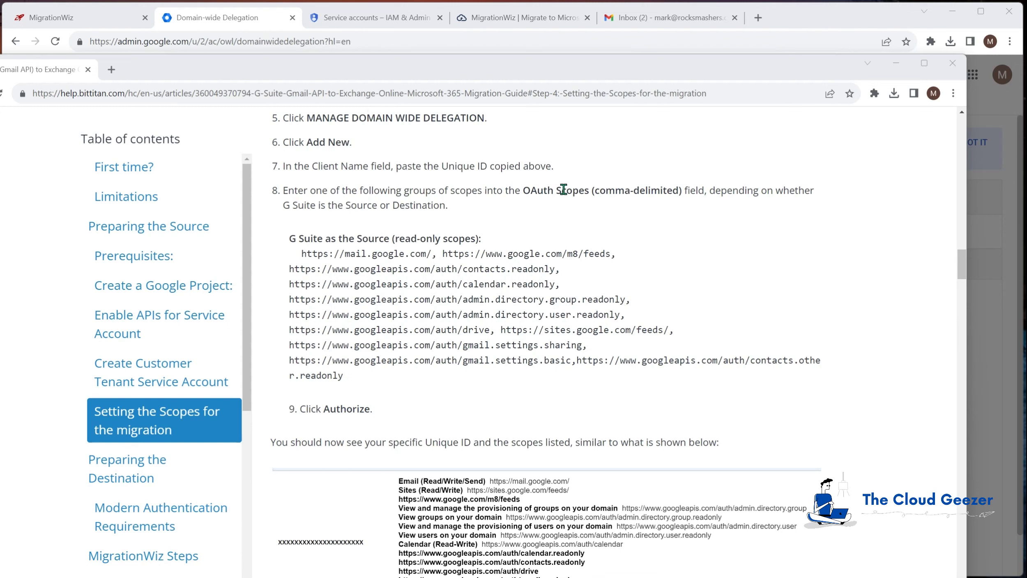
{"action": "left_click_drag", "start_coordinate": [303, 254], "coordinate": [347, 376]}
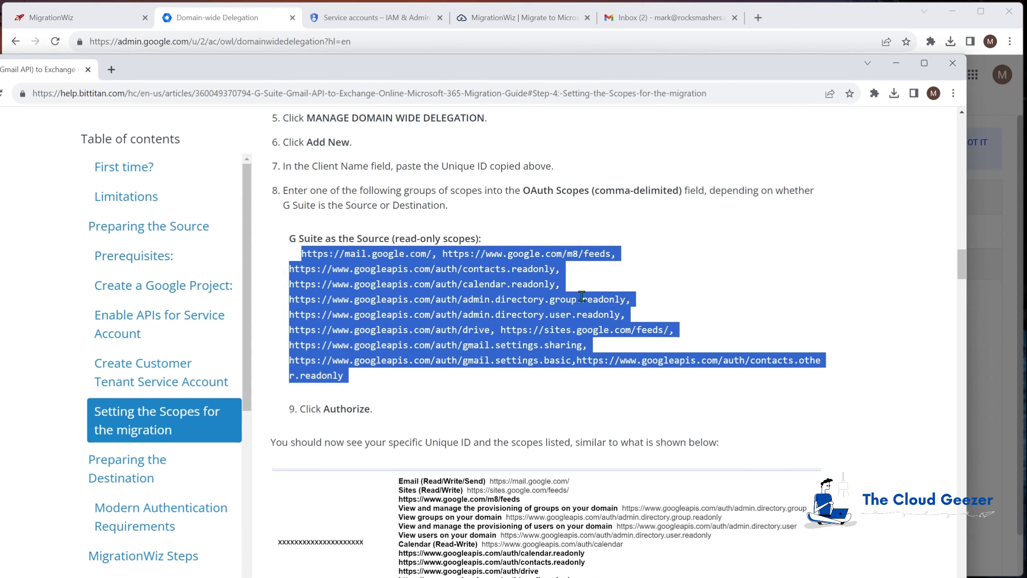
{"action": "key", "text": "super+Down"}
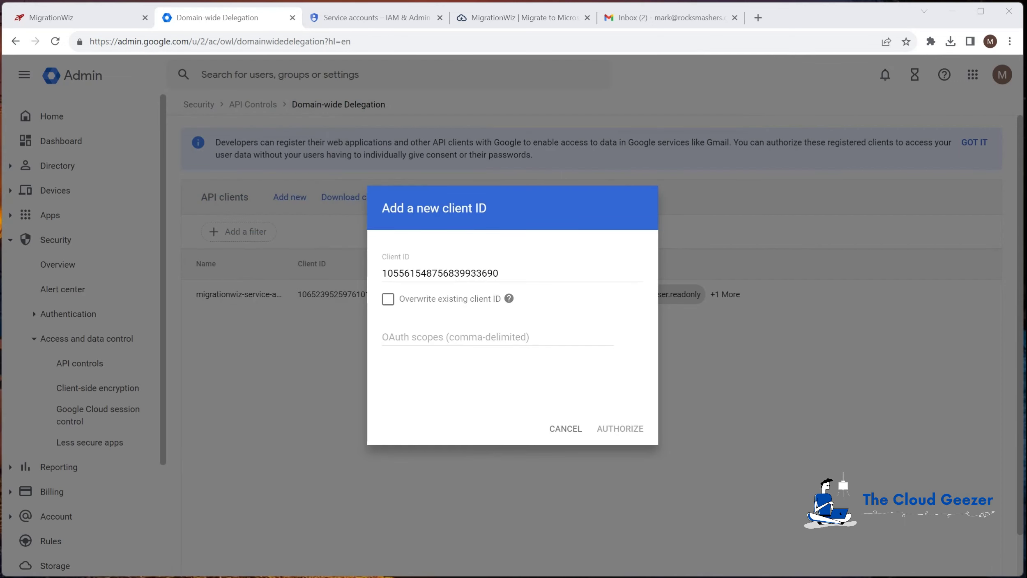
{"action": "left_click", "coordinate": [452, 334]}
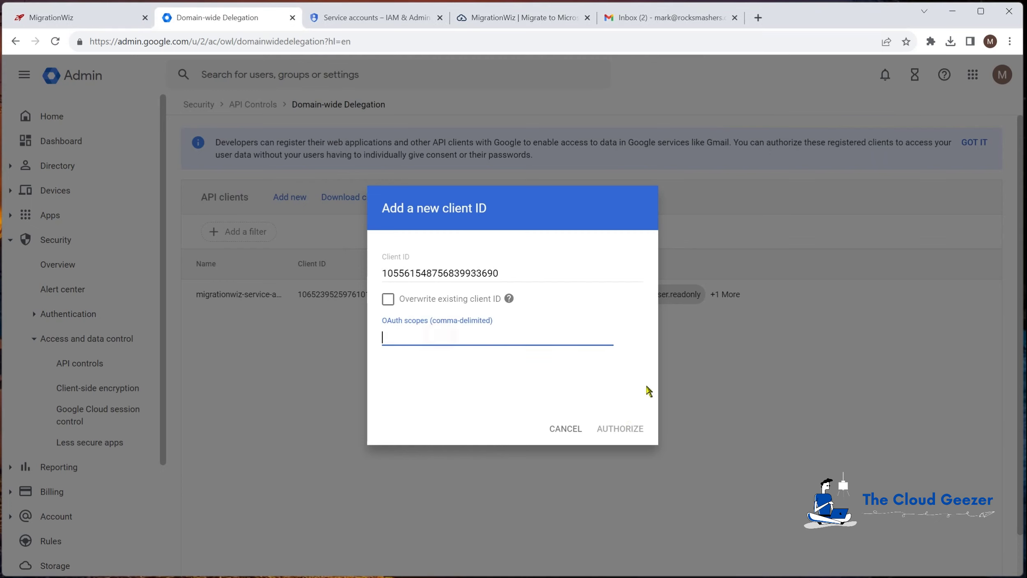
{"action": "key", "text": "ctrl+v"}
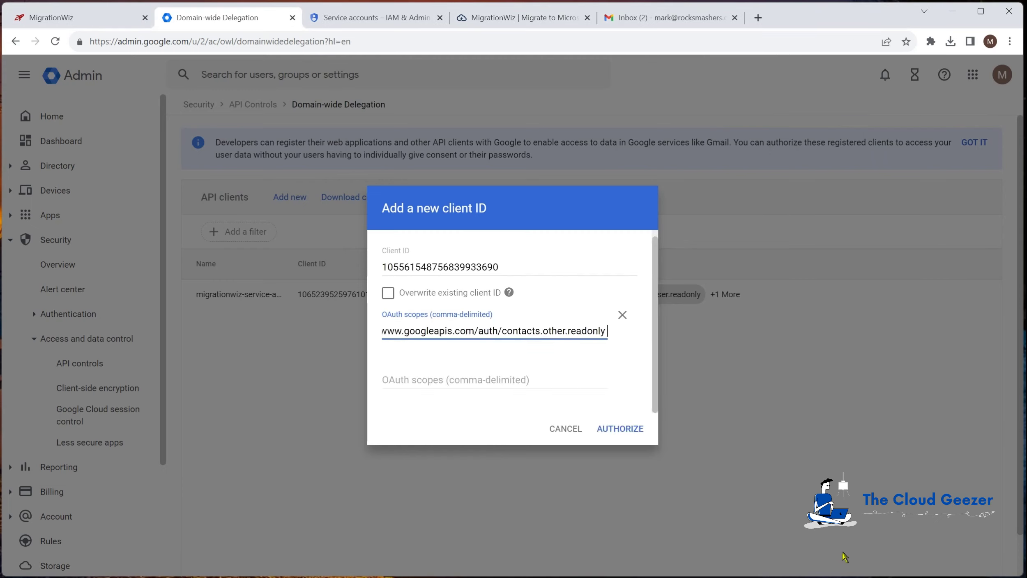
{"action": "left_click", "coordinate": [632, 430]}
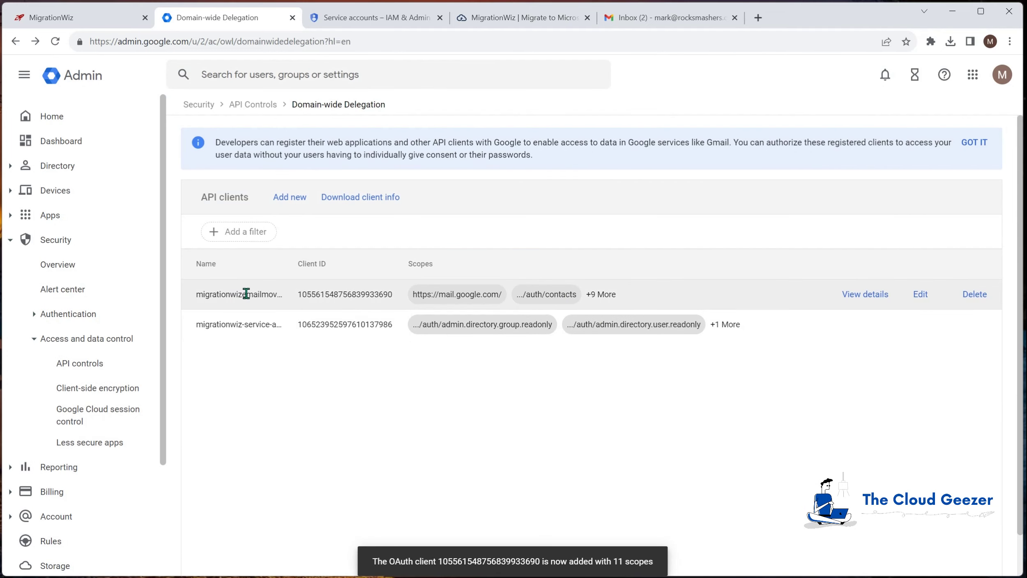
{"action": "left_click", "coordinate": [863, 295]}
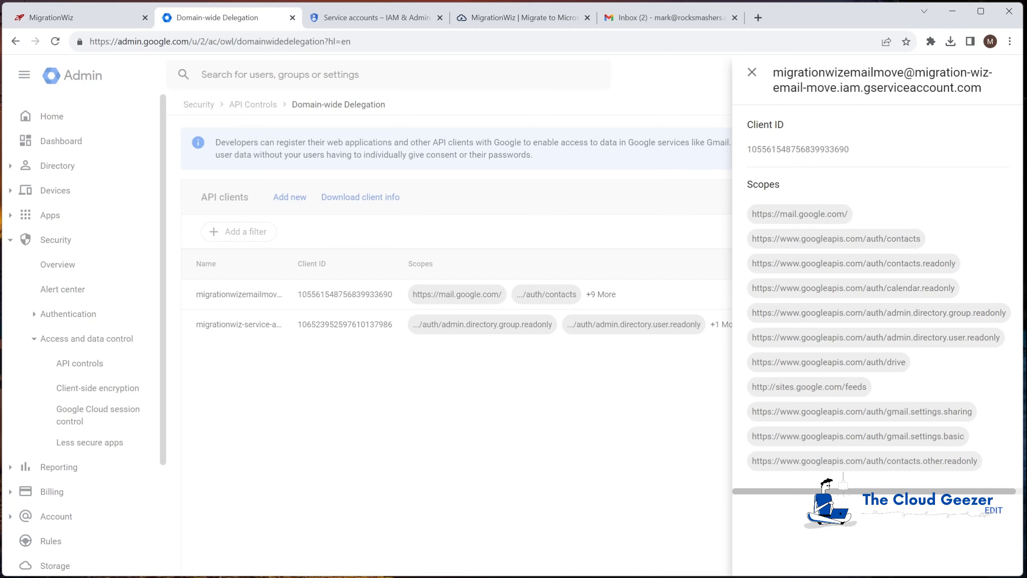
{"action": "left_click", "coordinate": [655, 449]}
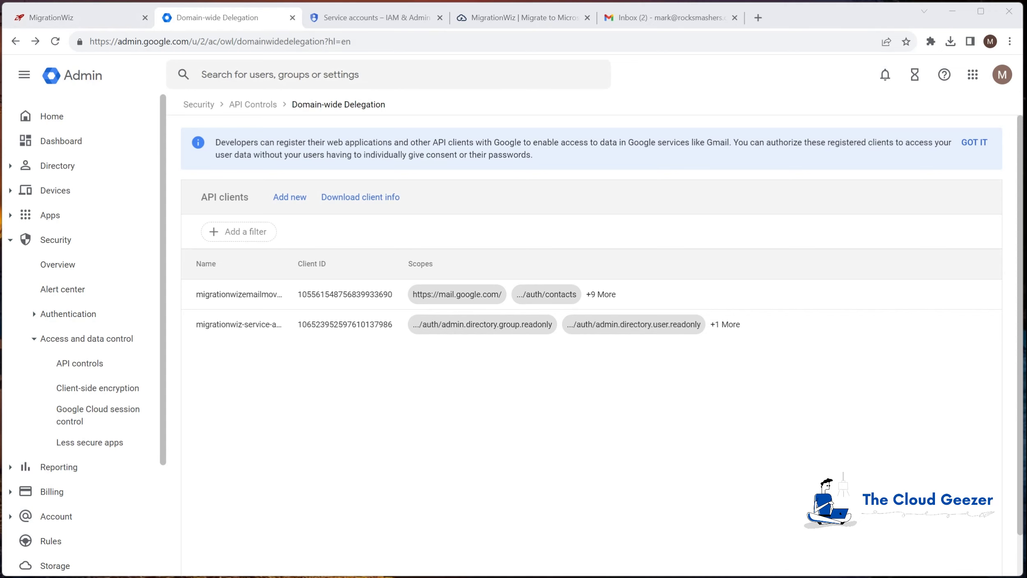
Step: Switch to MigrationWiz and start a new source endpoint named "Rocksmashers Google Source" of type G Suite (Gmail API)
{"action": "key", "text": "ctrl+shift+Tab"}
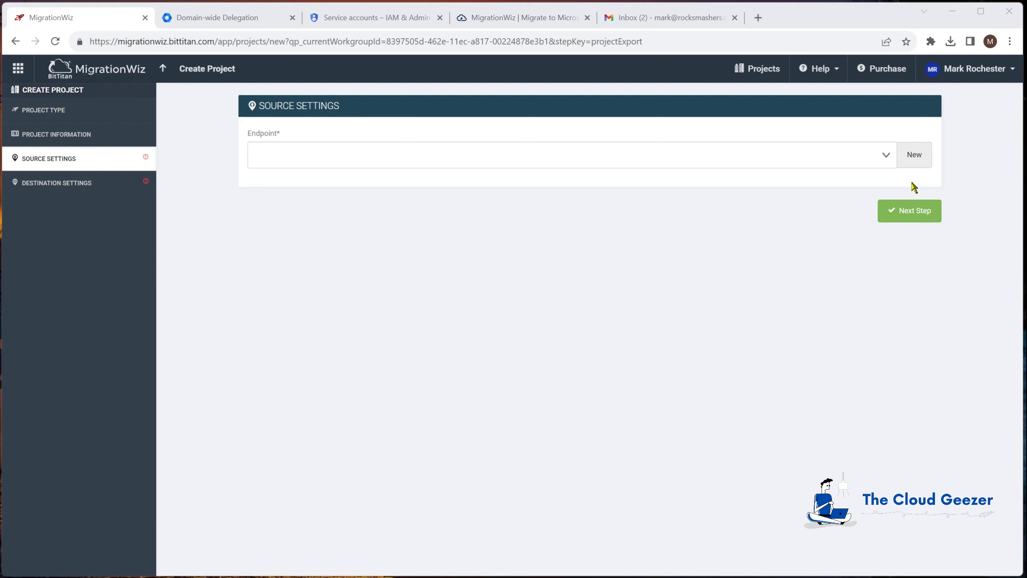
{"action": "left_click", "coordinate": [916, 158]}
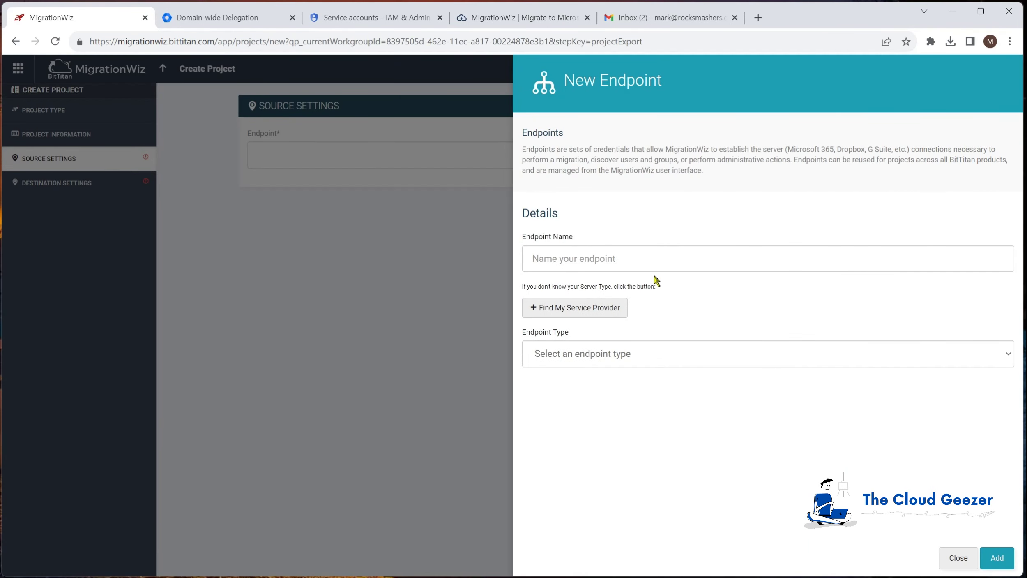
{"action": "key", "text": "ctrl+v"}
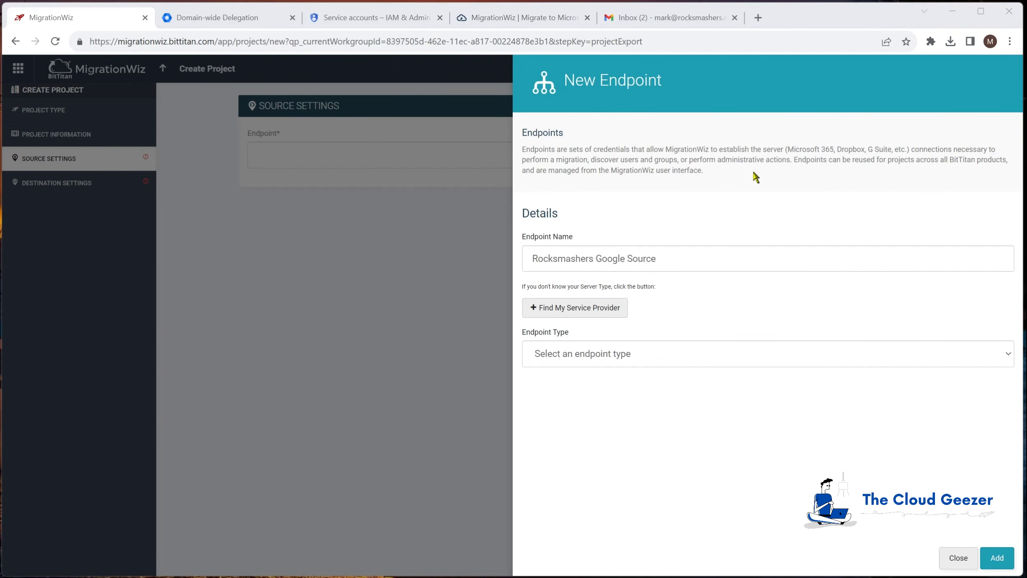
{"action": "left_click", "coordinate": [585, 360]}
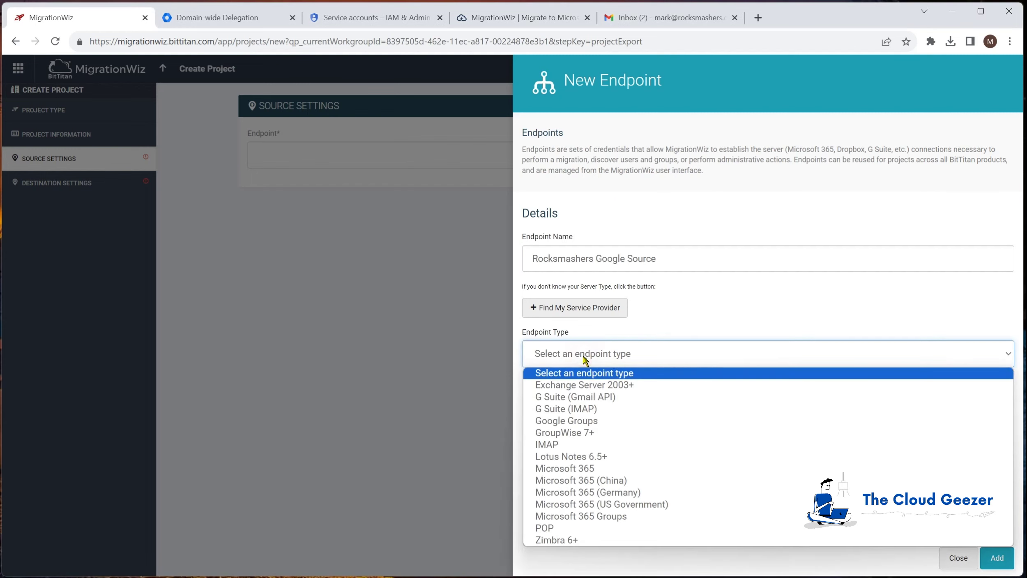
{"action": "left_click", "coordinate": [598, 397]}
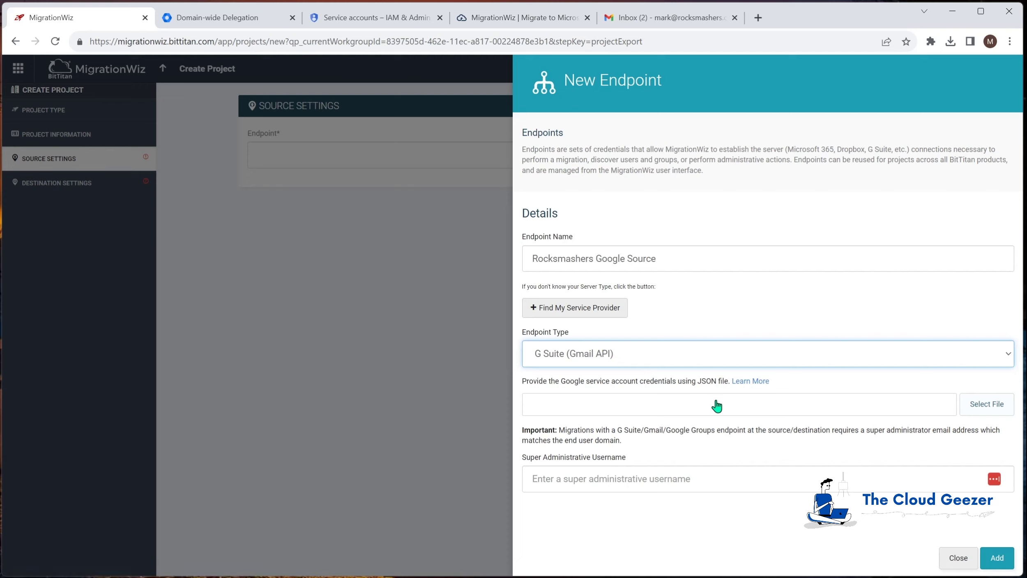
Step: Supply the endpoint's downloaded service account JSON file and super administrator e-mail, add the endpoint, and proceed to the destination settings
{"action": "left_click", "coordinate": [985, 406]}
{"action": "key", "text": "Return"}
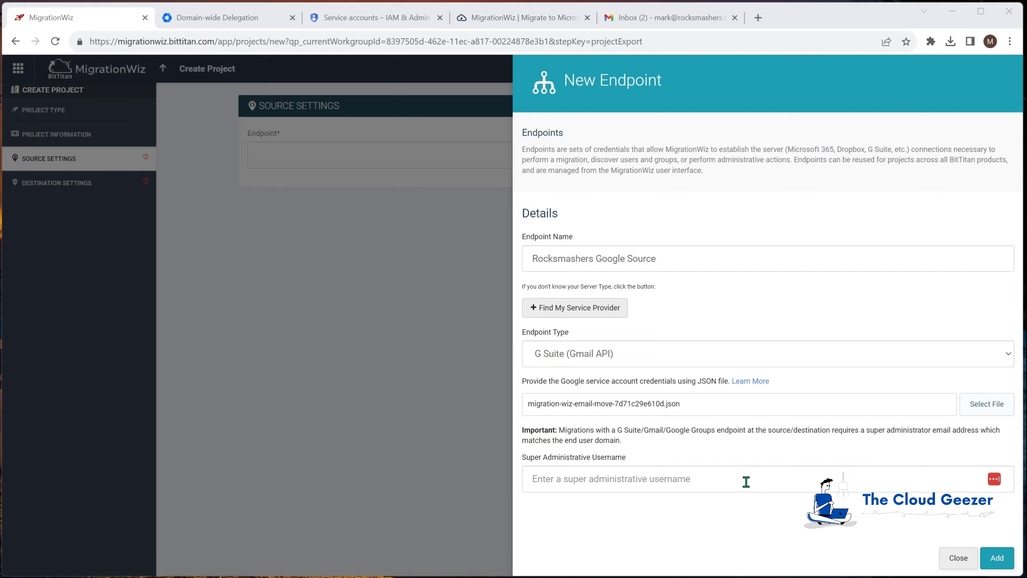
{"action": "key", "text": "ctrl+v"}
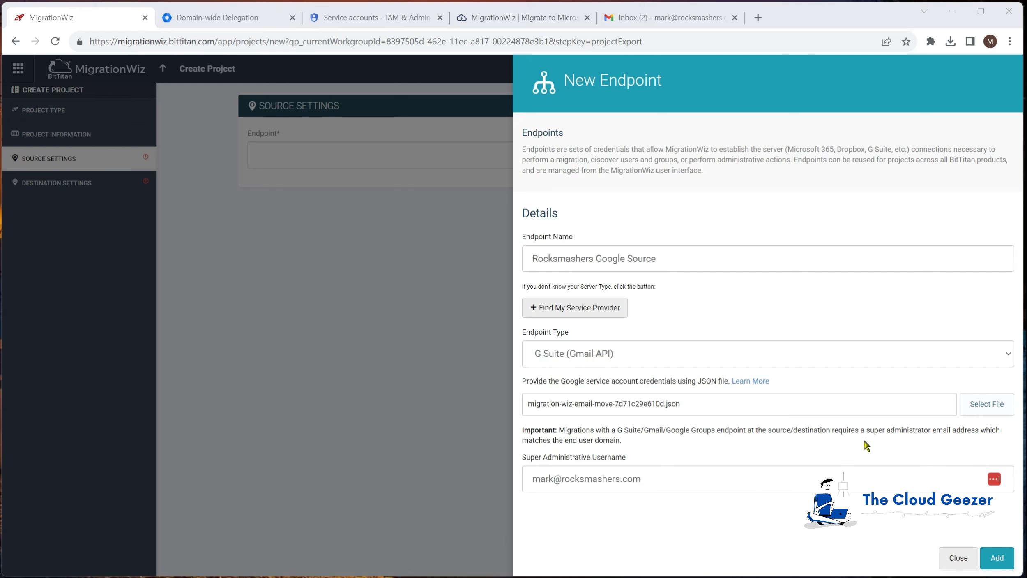
{"action": "left_click", "coordinate": [1000, 558]}
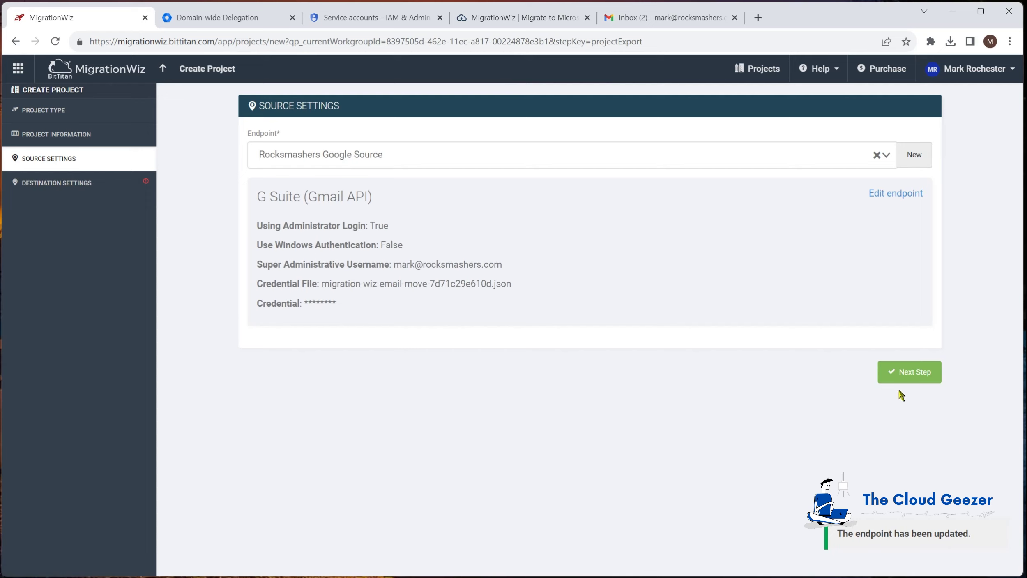
{"action": "left_click", "coordinate": [916, 373]}
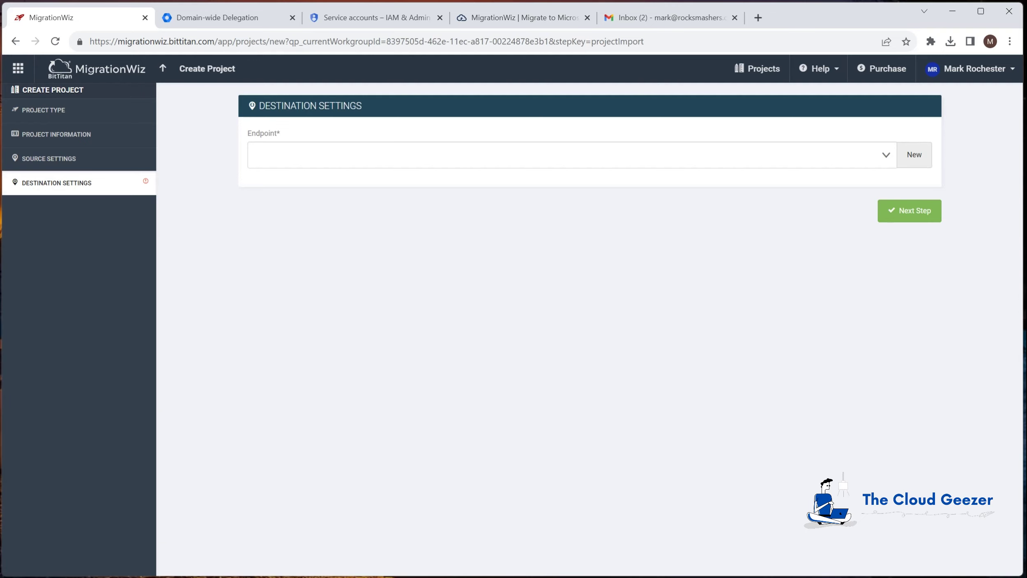
Step: Switch to the Microsoft 365 admin center and open the app registrations in its Entra identity admin center
{"action": "key", "text": "alt+Tab"}
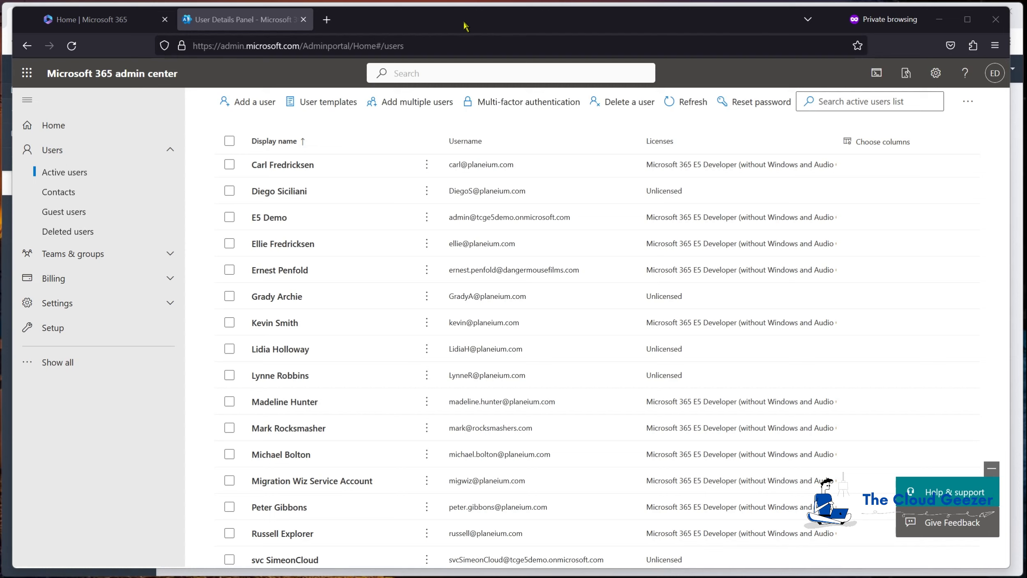
{"action": "left_click", "coordinate": [84, 361]}
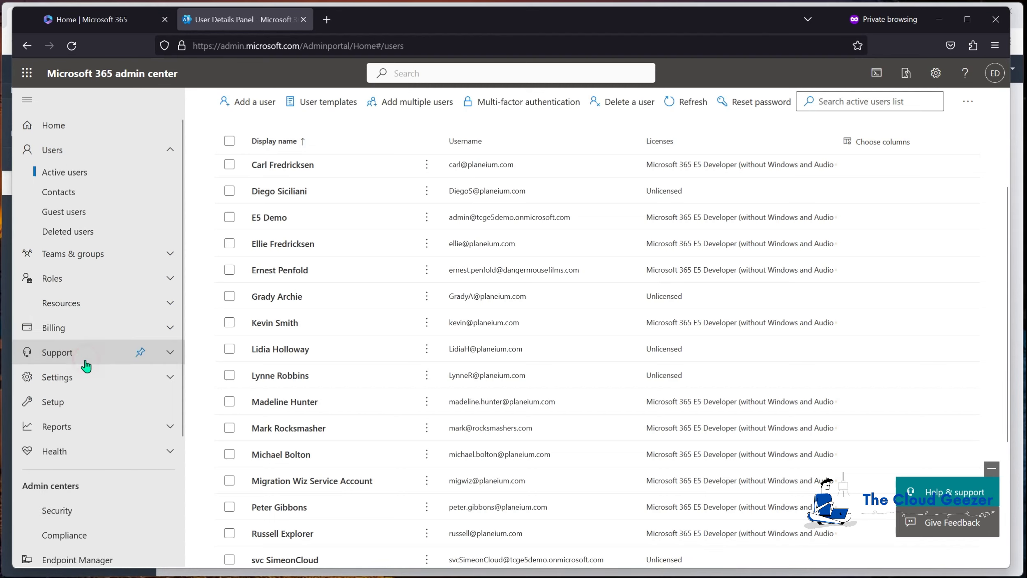
{"action": "scroll", "coordinate": [82, 423], "scroll_direction": "down", "scroll_amount": 4}
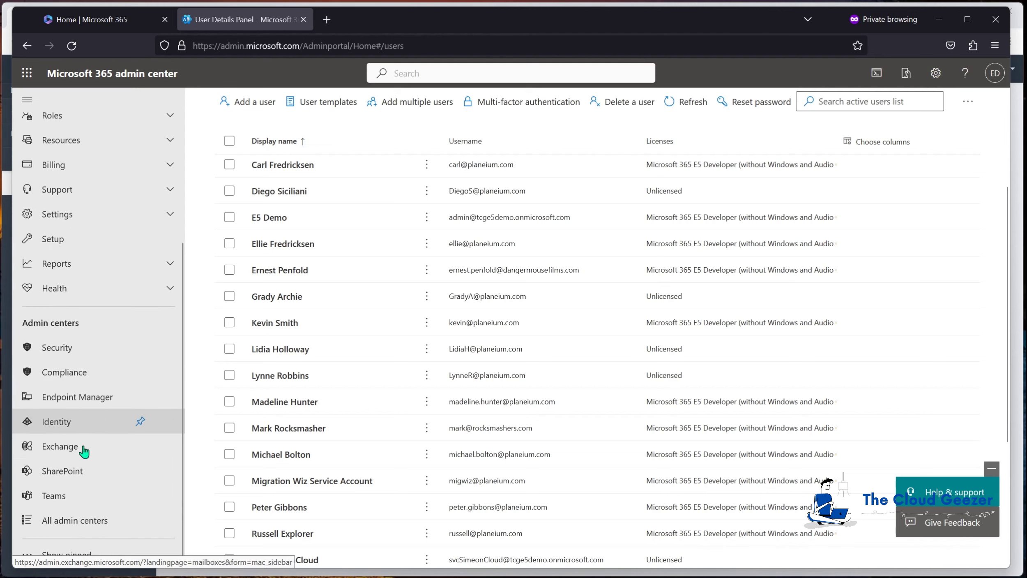
{"action": "left_click", "coordinate": [65, 423]}
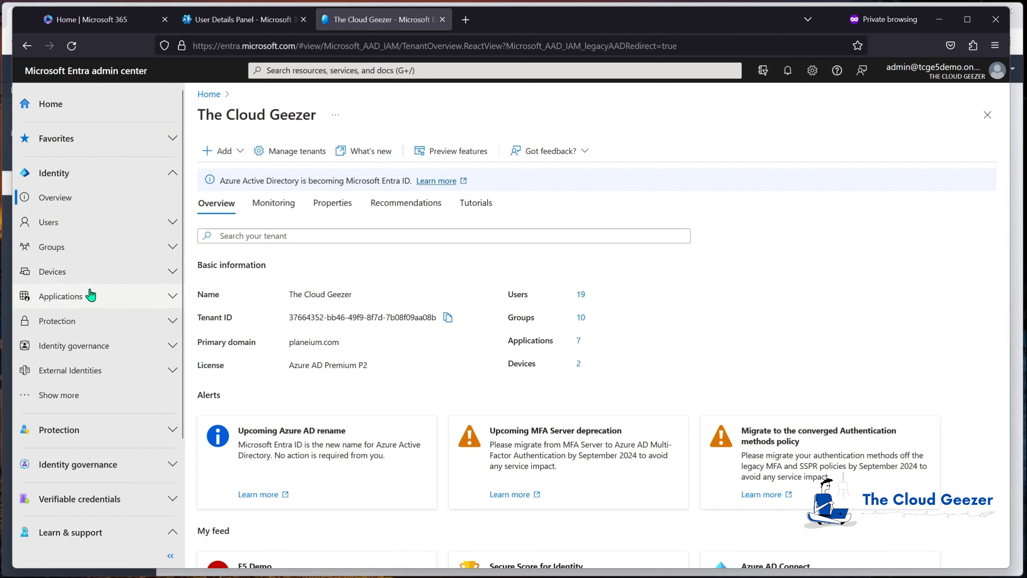
{"action": "left_click", "coordinate": [76, 297]}
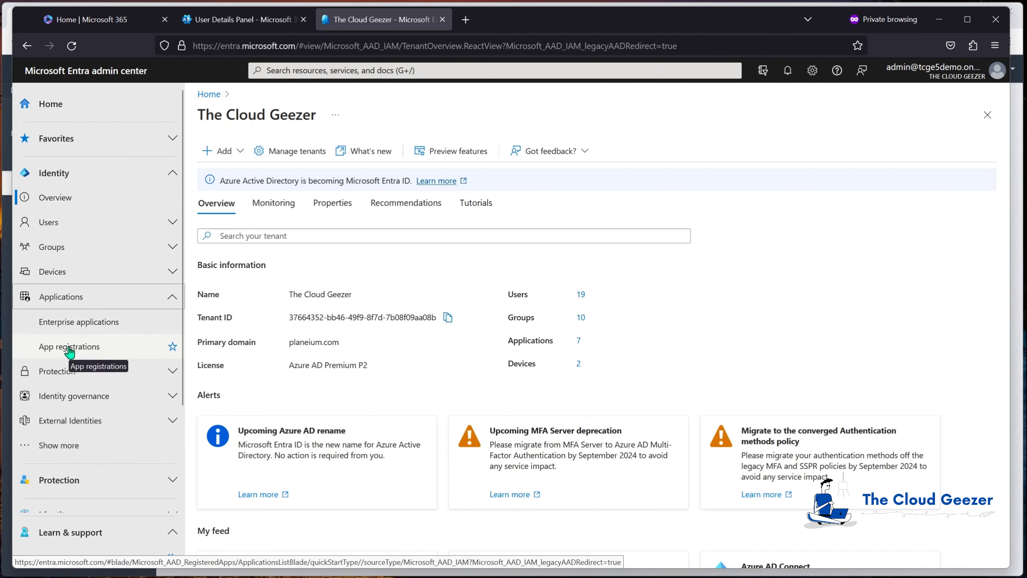
{"action": "left_click", "coordinate": [84, 350]}
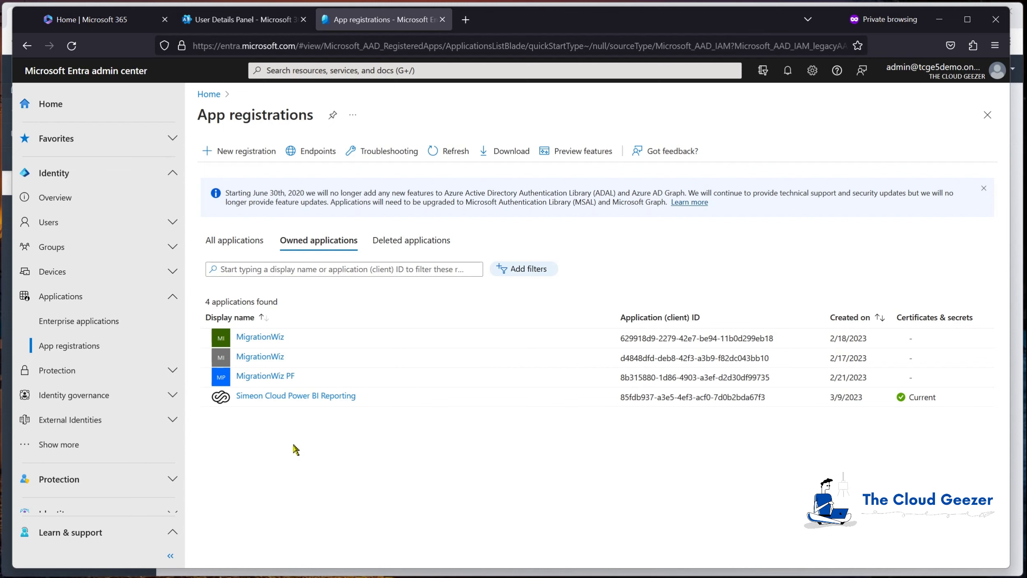
Step: Start a multitenant app registration named "MigrationWiz Email Move" with the public client/native redirect URI urn:ietf:wg:oauth:2.0:oob
{"action": "left_click", "coordinate": [235, 154]}
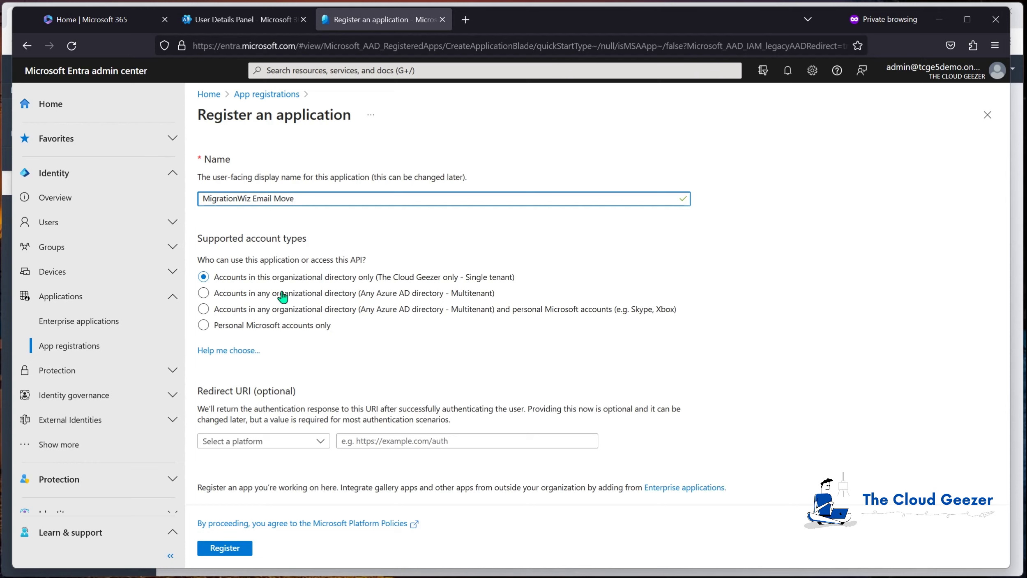
{"action": "left_click", "coordinate": [204, 293]}
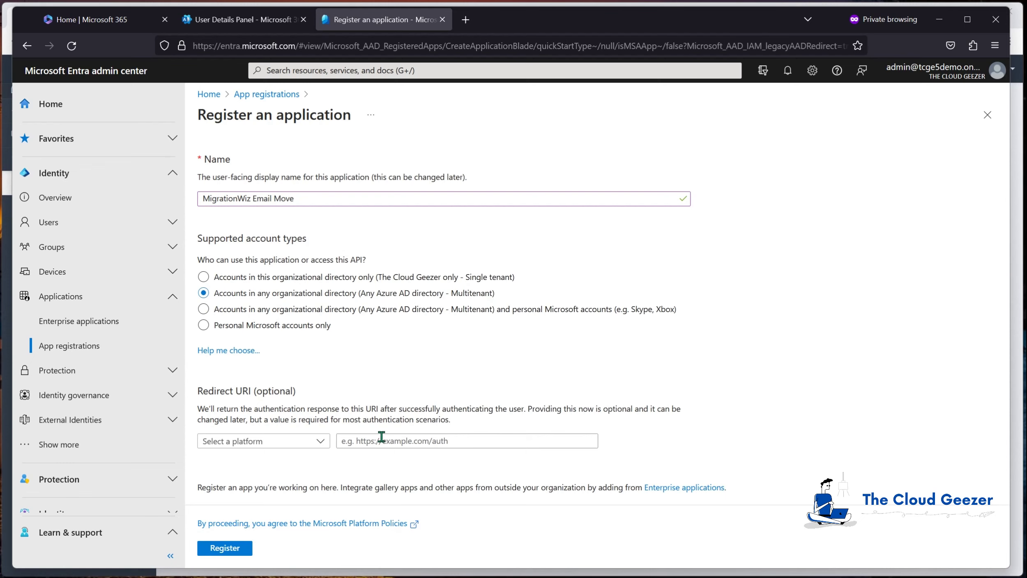
{"action": "left_click", "coordinate": [287, 437]}
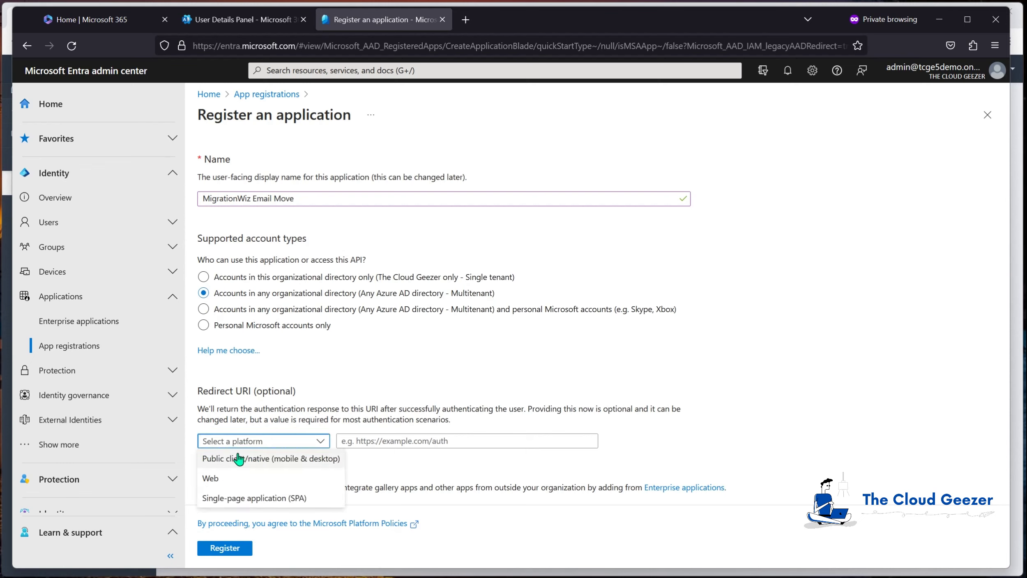
{"action": "left_click", "coordinate": [238, 457]}
{"action": "left_click", "coordinate": [407, 441]}
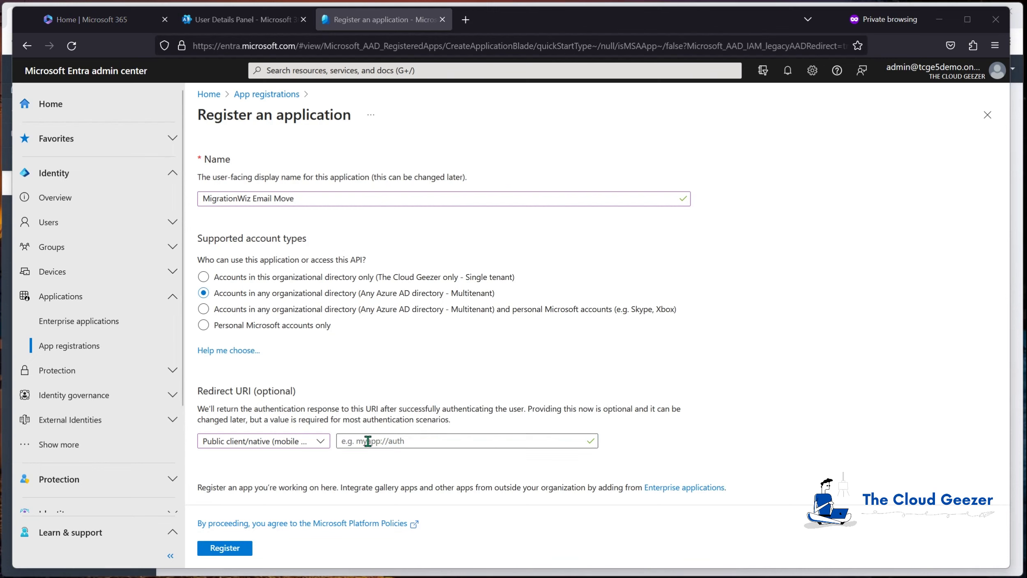
{"action": "type", "text": "urn:ietf:wg:oauth:2.0:oob"}
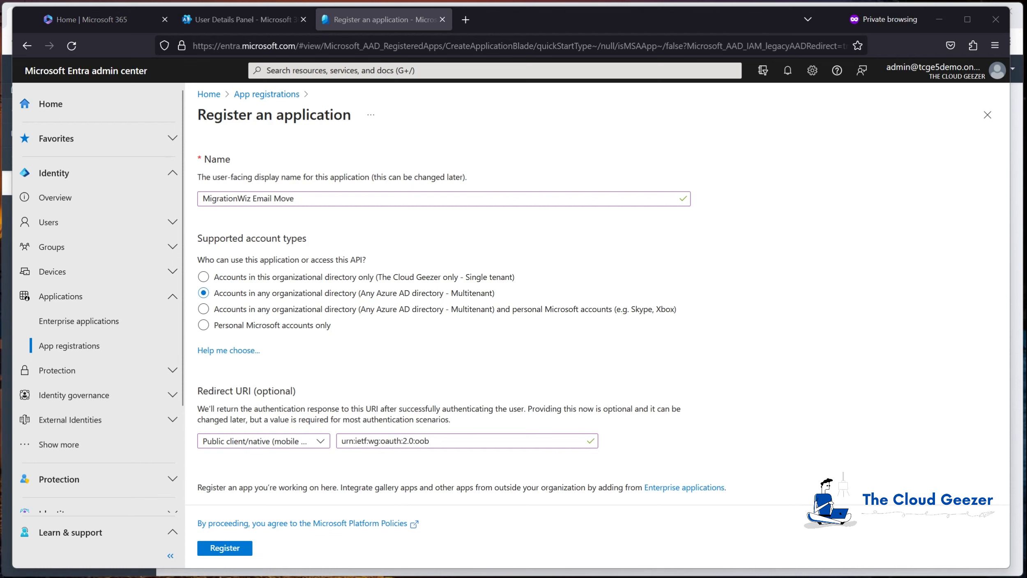
Step: Check the entries against the Modern Authentication steps in the BitTitan migration guide, and register the application
{"action": "left_click_drag", "start_coordinate": [0, 54], "coordinate": [587, 39]}
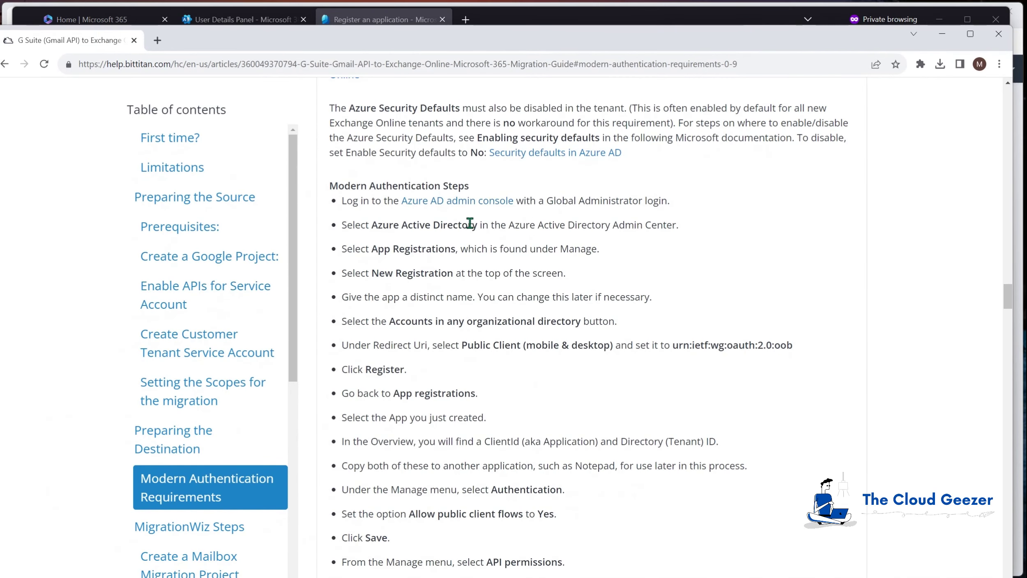
{"action": "scroll", "coordinate": [473, 236], "scroll_direction": "down", "scroll_amount": 2}
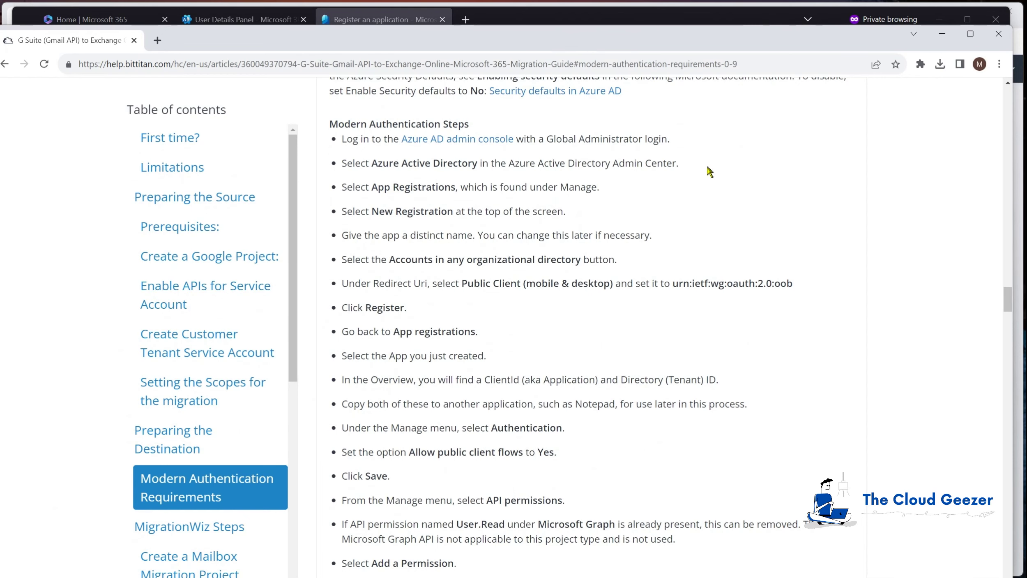
{"action": "left_click", "coordinate": [942, 35]}
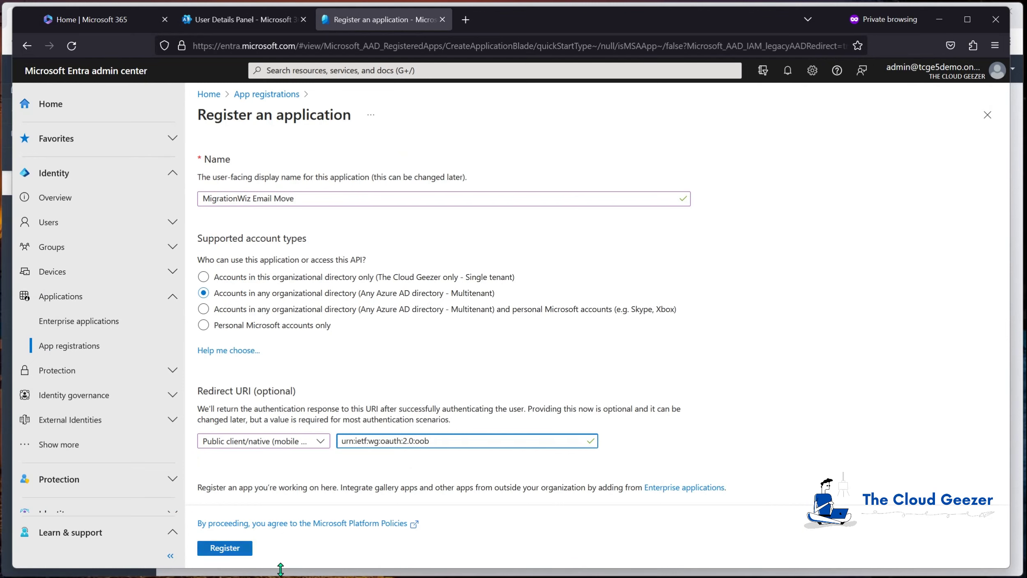
{"action": "left_click", "coordinate": [225, 549]}
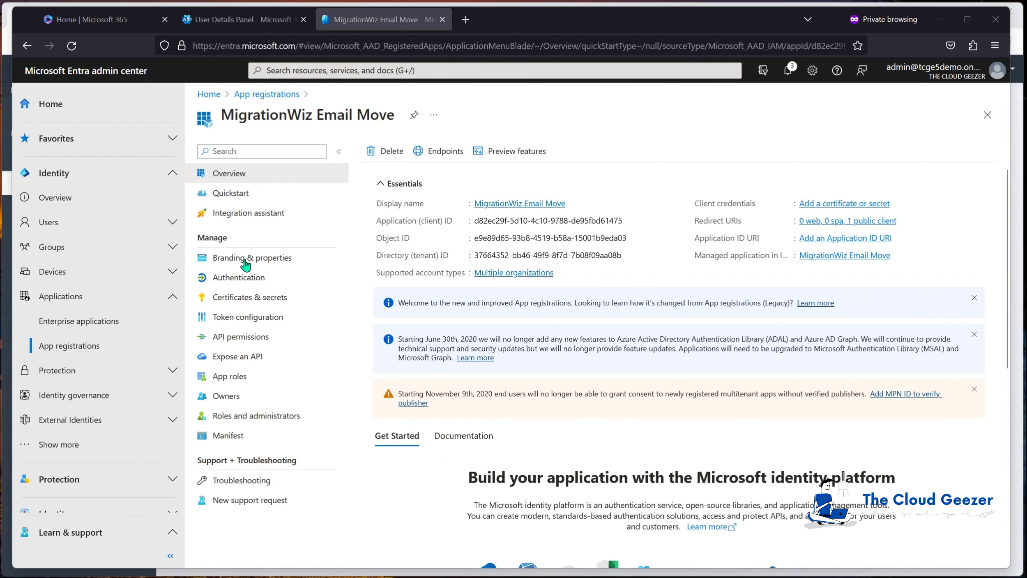
Step: Set Allow public client flows to Yes in the app's authentication settings and save the change
{"action": "left_click", "coordinate": [229, 278]}
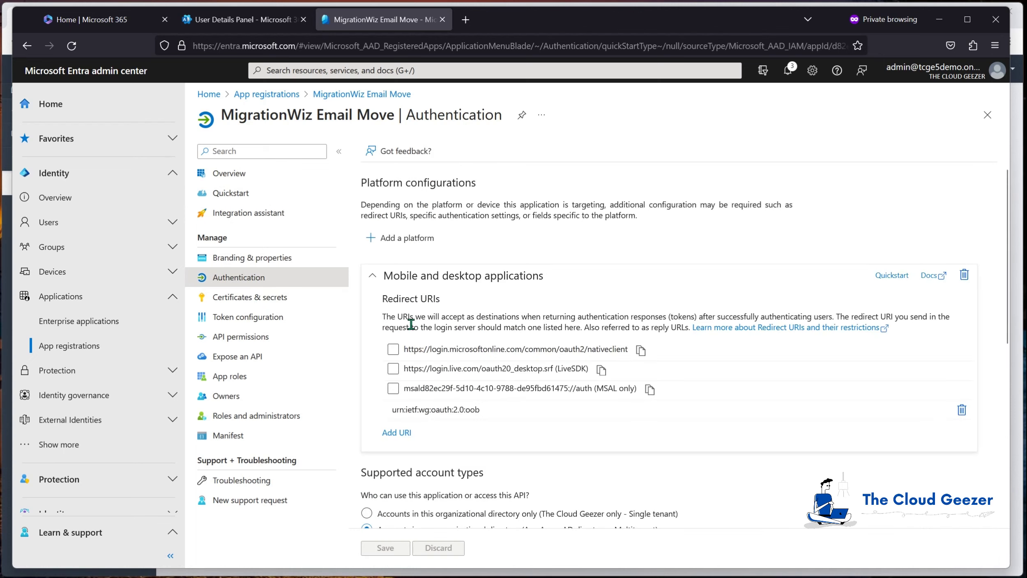
{"action": "scroll", "coordinate": [579, 395], "scroll_direction": "down", "scroll_amount": 5}
{"action": "scroll", "coordinate": [579, 396], "scroll_direction": "down", "scroll_amount": 2}
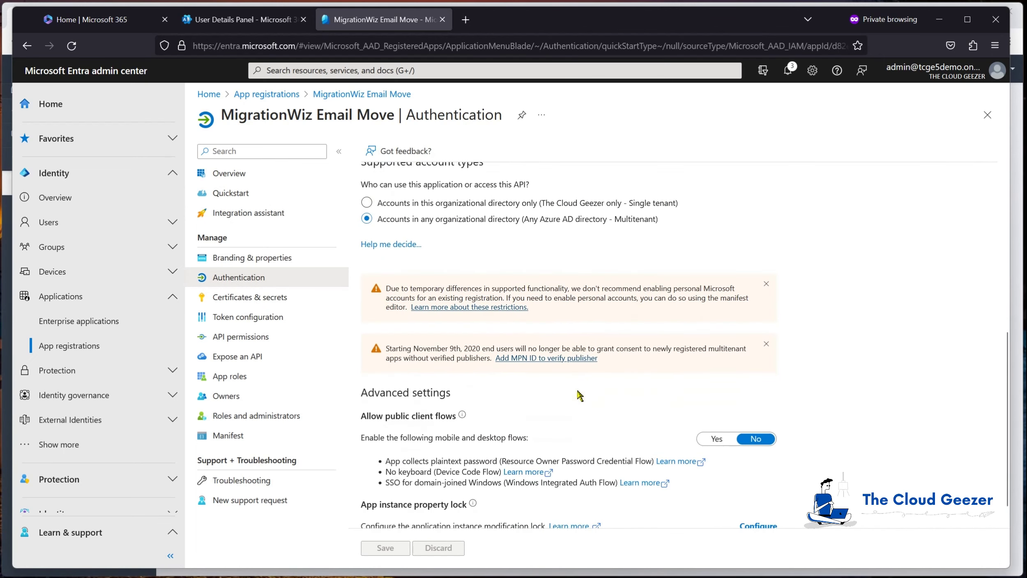
{"action": "left_click", "coordinate": [717, 429]}
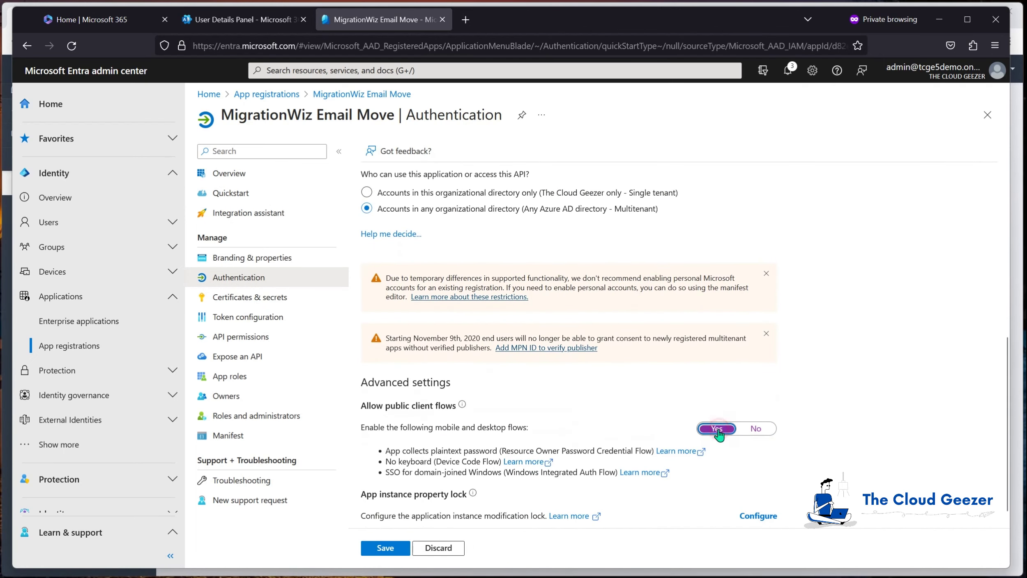
{"action": "left_click", "coordinate": [389, 550]}
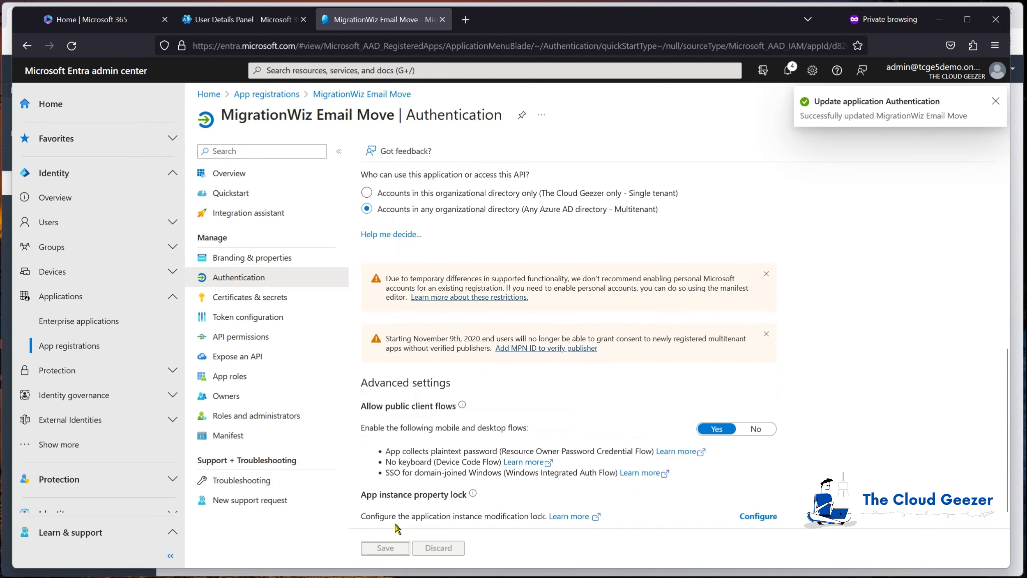
{"action": "left_click", "coordinate": [996, 101]}
Step: Request a new API permission for the app, searching the organization's APIs for "office 365" and choosing Office 365 Exchange Online
{"action": "left_click", "coordinate": [246, 175]}
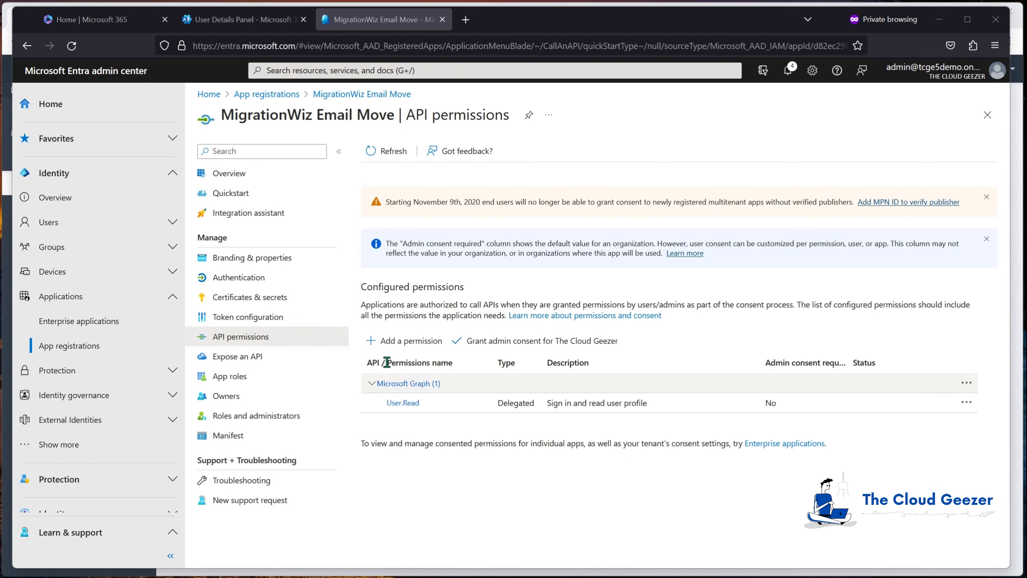
{"action": "left_click", "coordinate": [393, 341]}
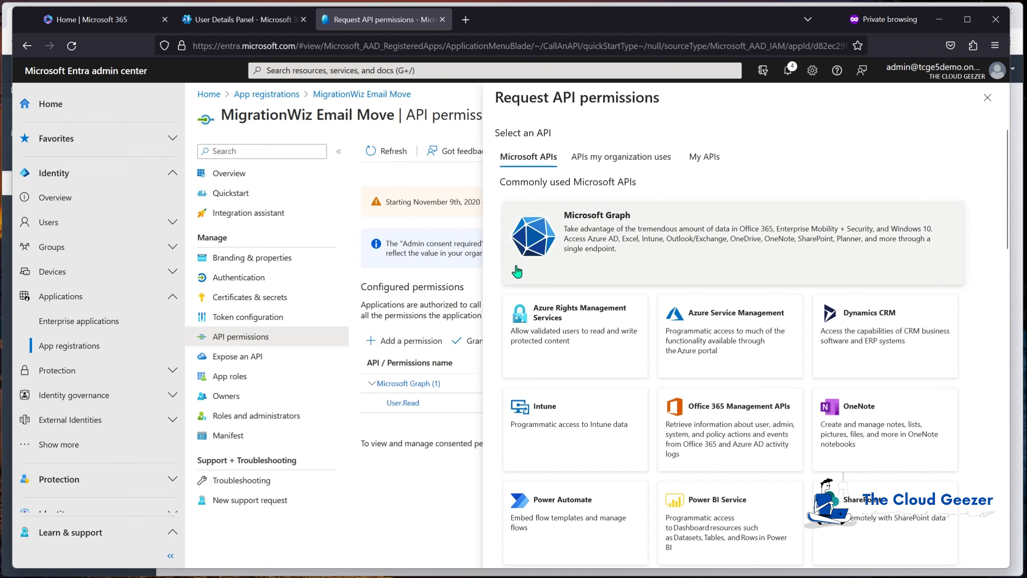
{"action": "left_click", "coordinate": [602, 158]}
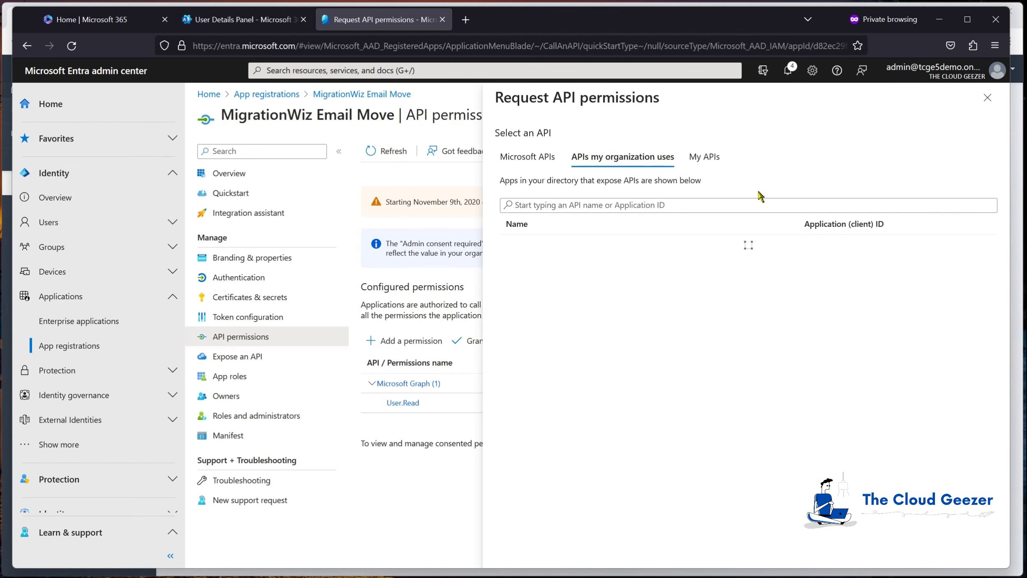
{"action": "left_click", "coordinate": [723, 206]}
{"action": "type", "text": "office 365"}
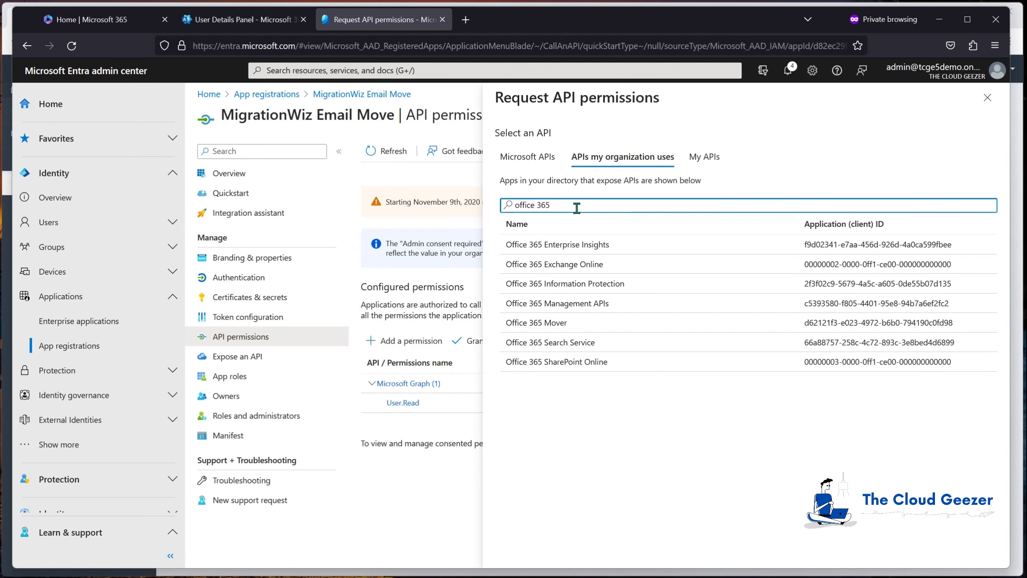
{"action": "left_click", "coordinate": [569, 265]}
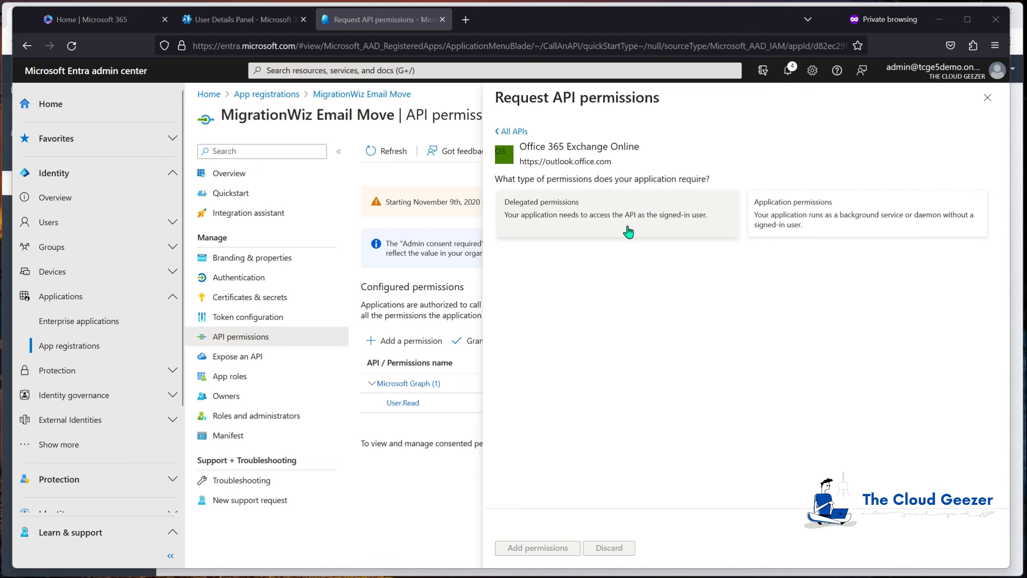
Step: Add the delegated EWS.AccessAsUser.All permission and grant admin consent for The Cloud Geezer
{"action": "left_click", "coordinate": [602, 220]}
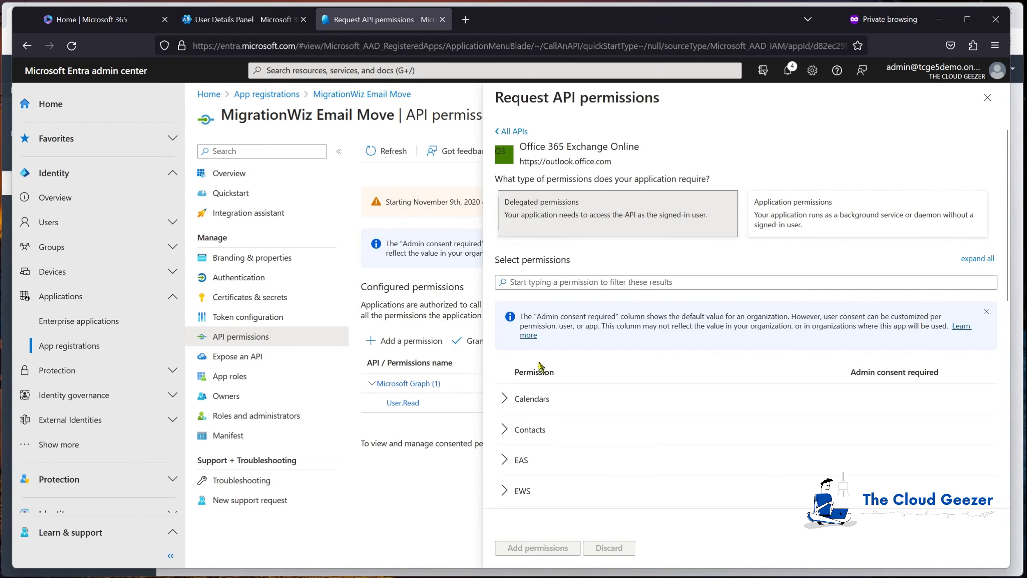
{"action": "scroll", "coordinate": [537, 399], "scroll_direction": "down", "scroll_amount": 5}
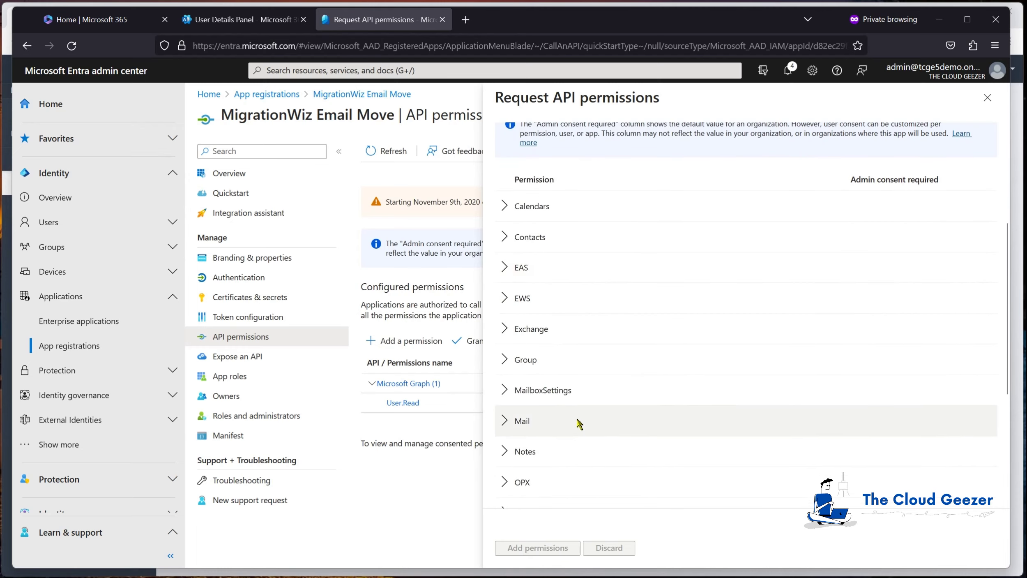
{"action": "left_click", "coordinate": [505, 299]}
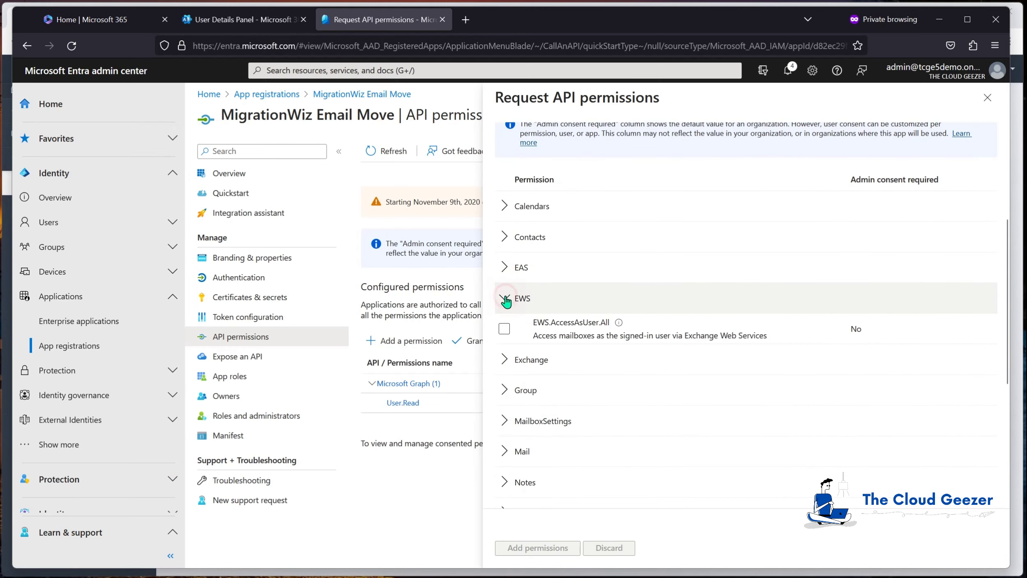
{"action": "left_click", "coordinate": [505, 329]}
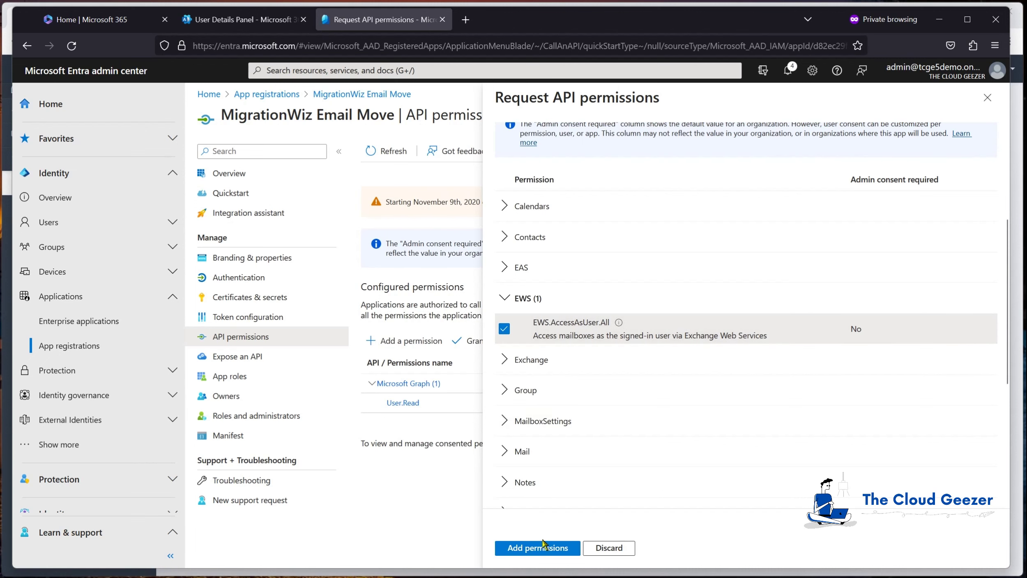
{"action": "left_click", "coordinate": [522, 549]}
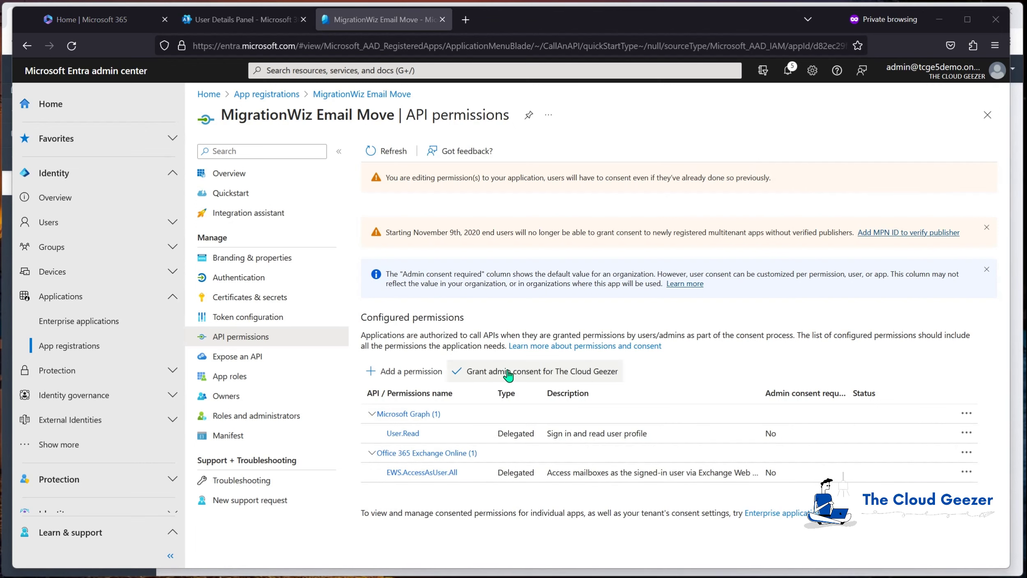
{"action": "left_click", "coordinate": [506, 372]}
{"action": "left_click", "coordinate": [379, 233]}
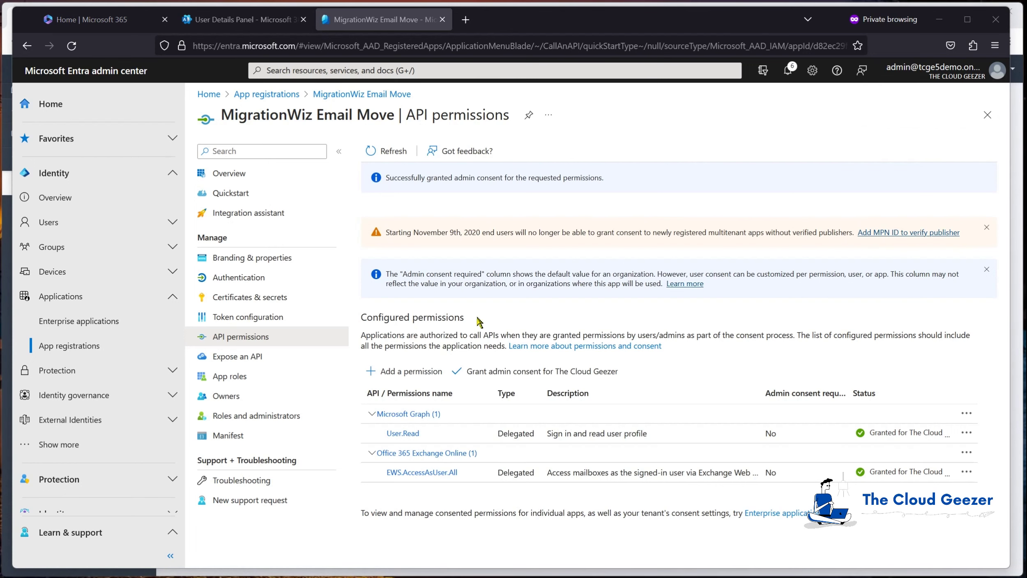
Step: Show the app's overview with its IDs and enter the lines "ModernAuthClientIdImport=" and "ModernAuthTenantIdImport=" in a new Notepad note
{"action": "left_click", "coordinate": [230, 175]}
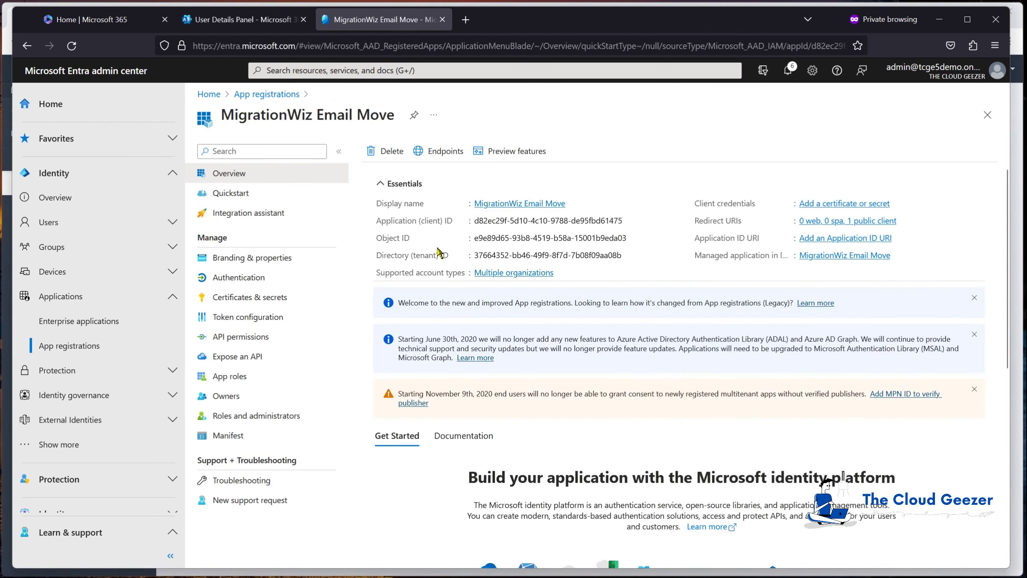
{"action": "mouse_move", "coordinate": [581, 221]}
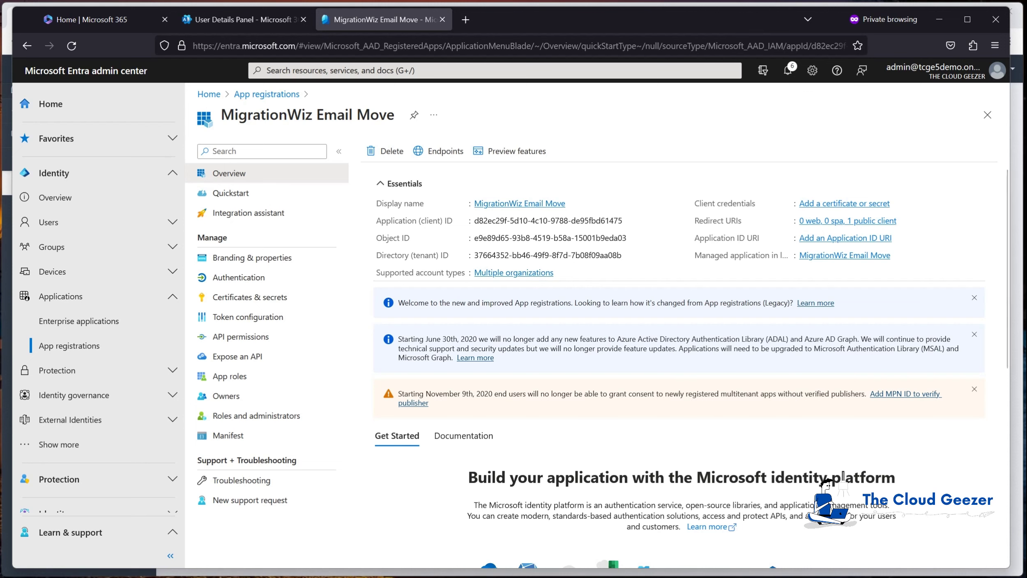
{"action": "key", "text": "super+1"}
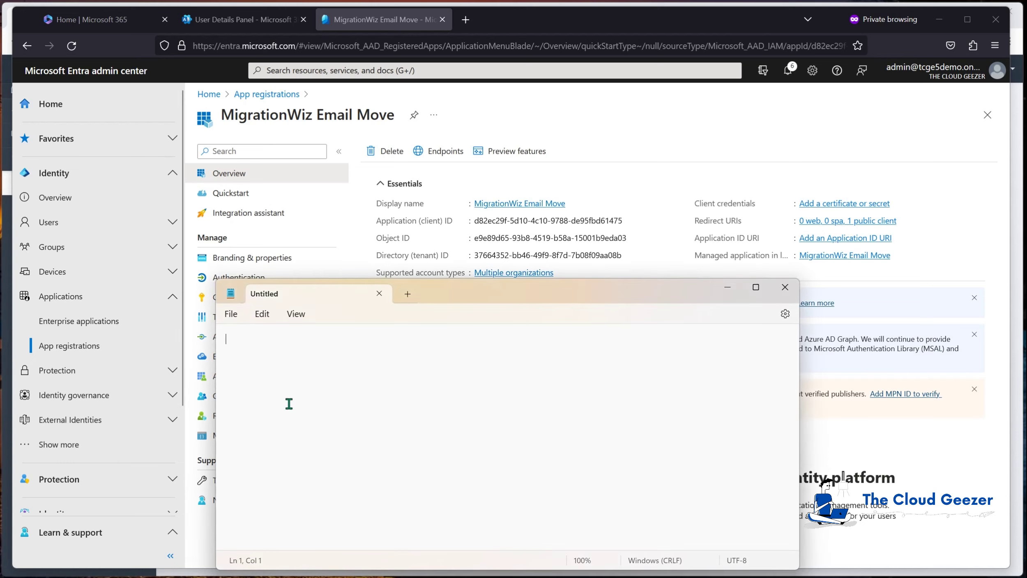
{"action": "type", "text": "ModernAuthClientIdImport="}
{"action": "key", "text": "Return"}
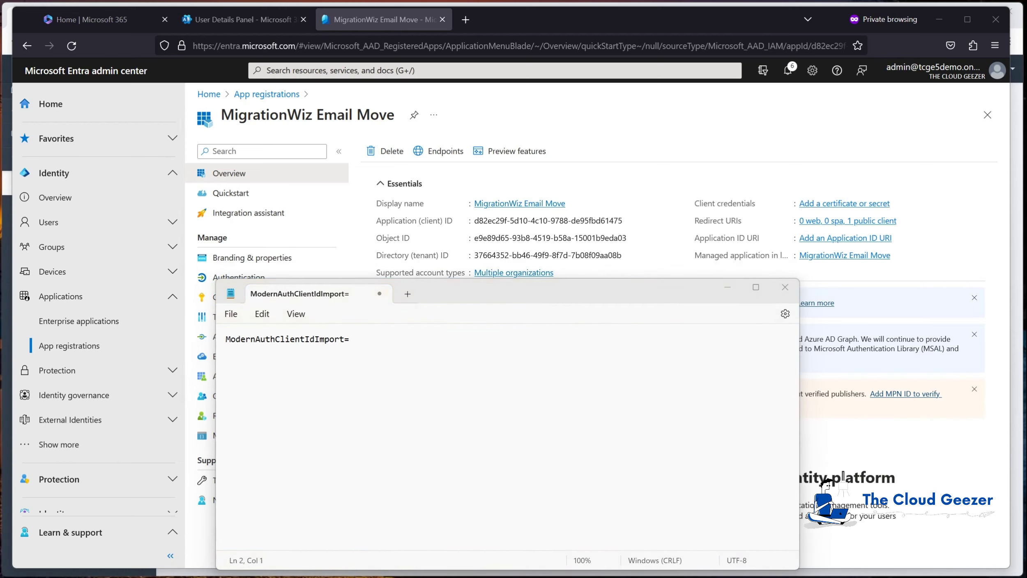
{"action": "left_click", "coordinate": [335, 372]}
{"action": "type", "text": "ModernAuthTenantIdImport="}
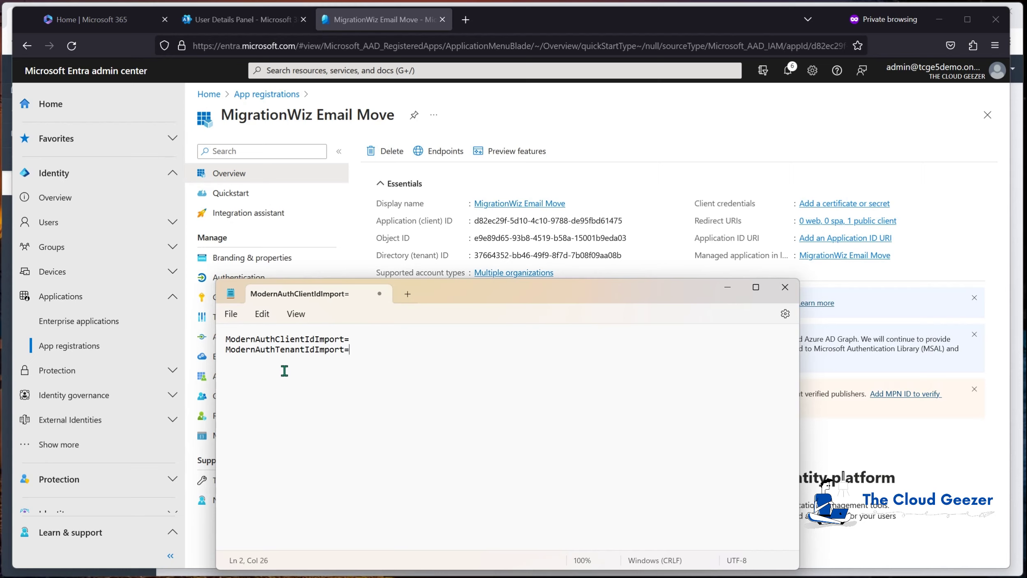
Step: Copy the app's Application (client) ID to the ModernAuthClientIdImport line and its Directory (tenant) ID to the ModernAuthTenantIdImport line of the Notepad note
{"action": "left_click", "coordinate": [370, 341]}
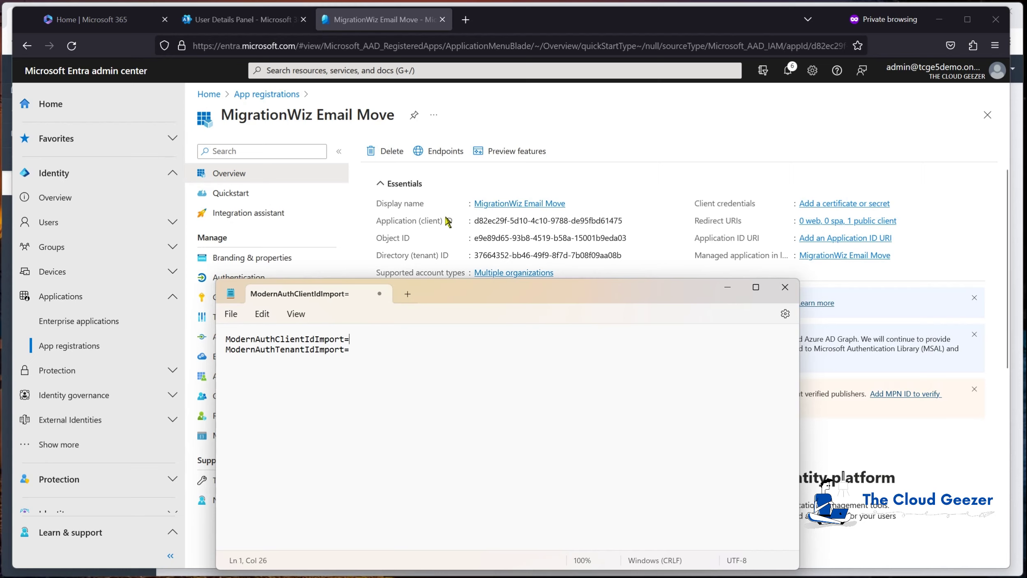
{"action": "left_click", "coordinate": [631, 222]}
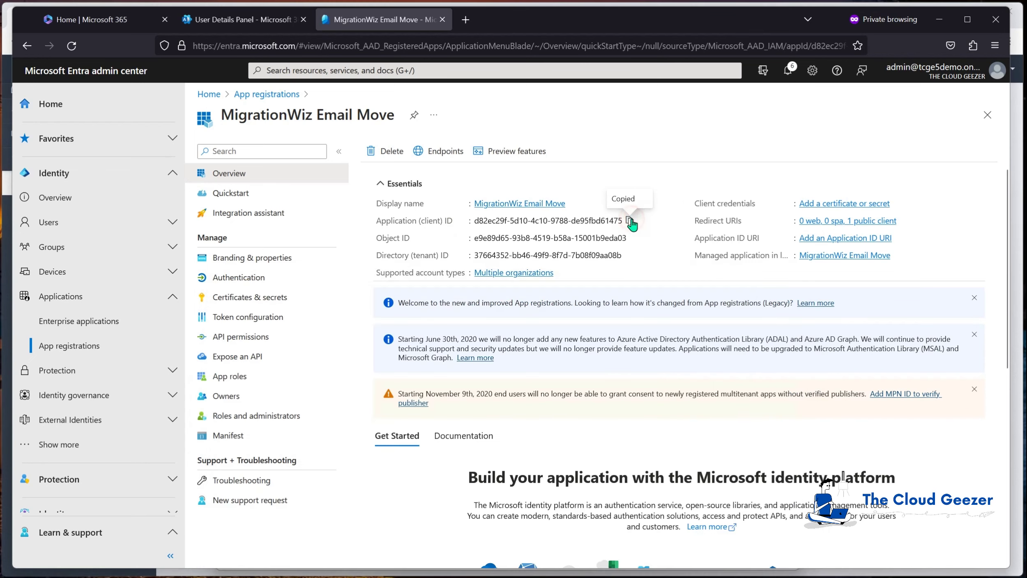
{"action": "key", "text": "alt+Tab"}
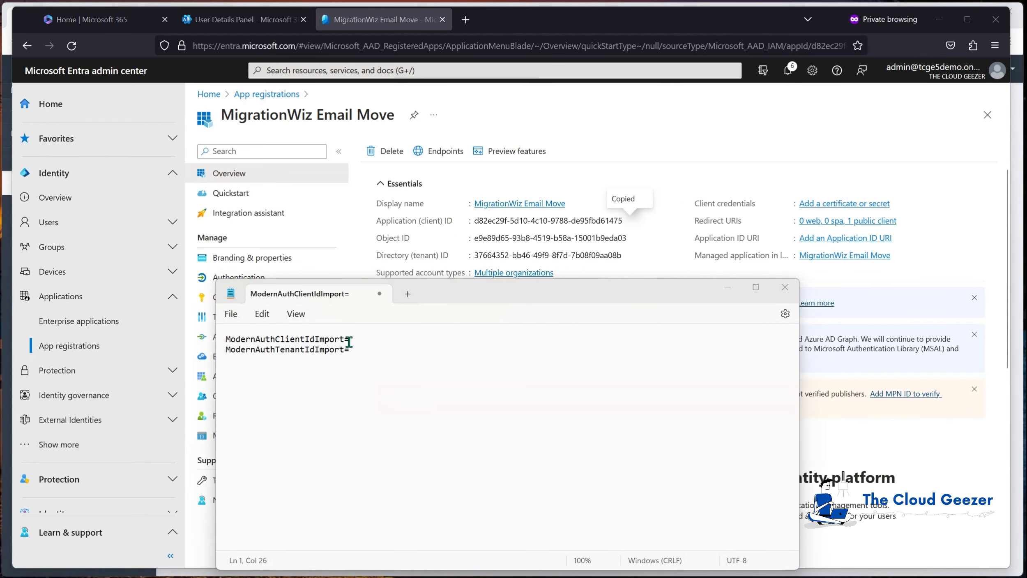
{"action": "key", "text": "ctrl+v"}
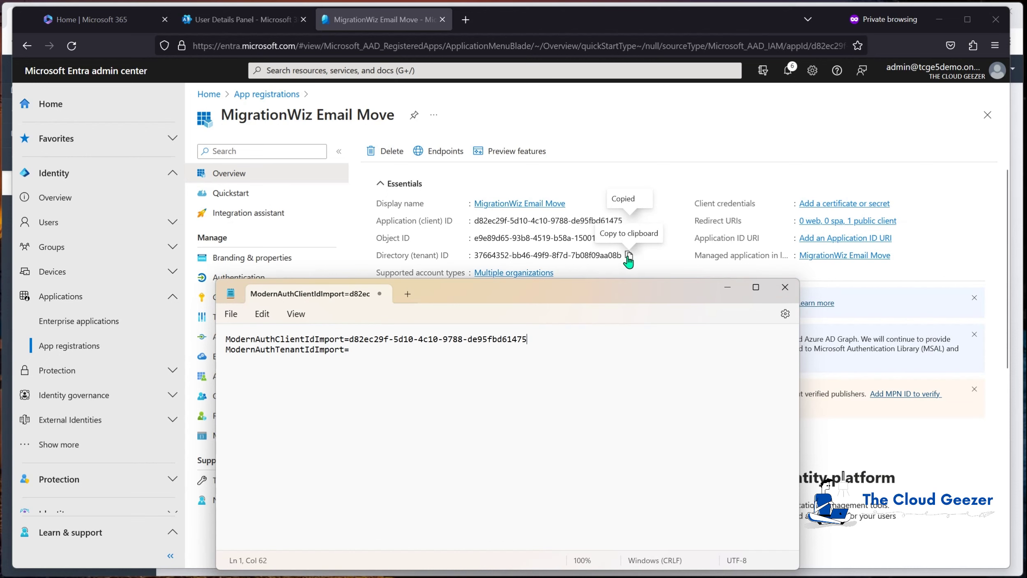
{"action": "left_click", "coordinate": [629, 256]}
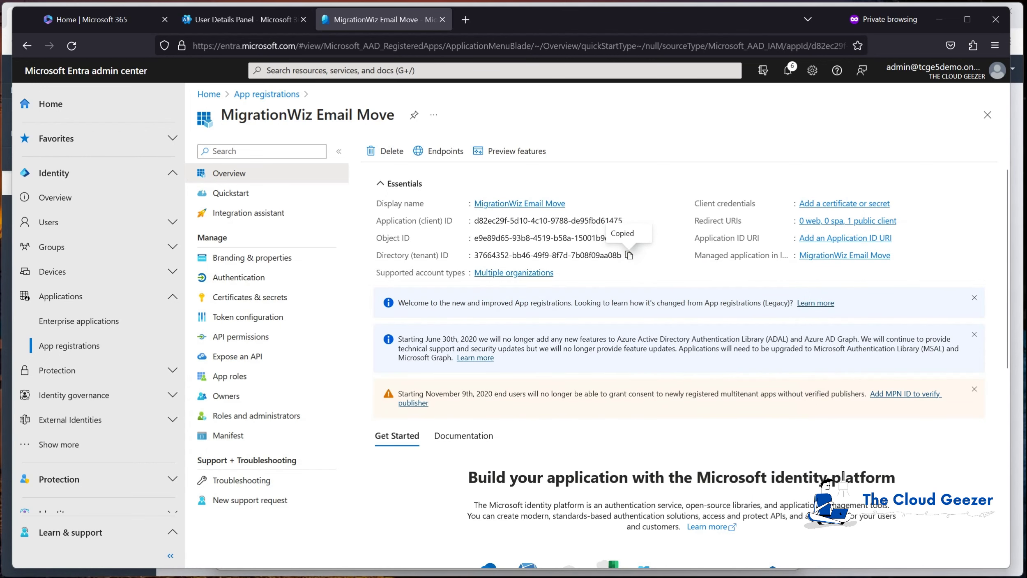
{"action": "key", "text": "alt+Tab"}
{"action": "left_click", "coordinate": [360, 350]}
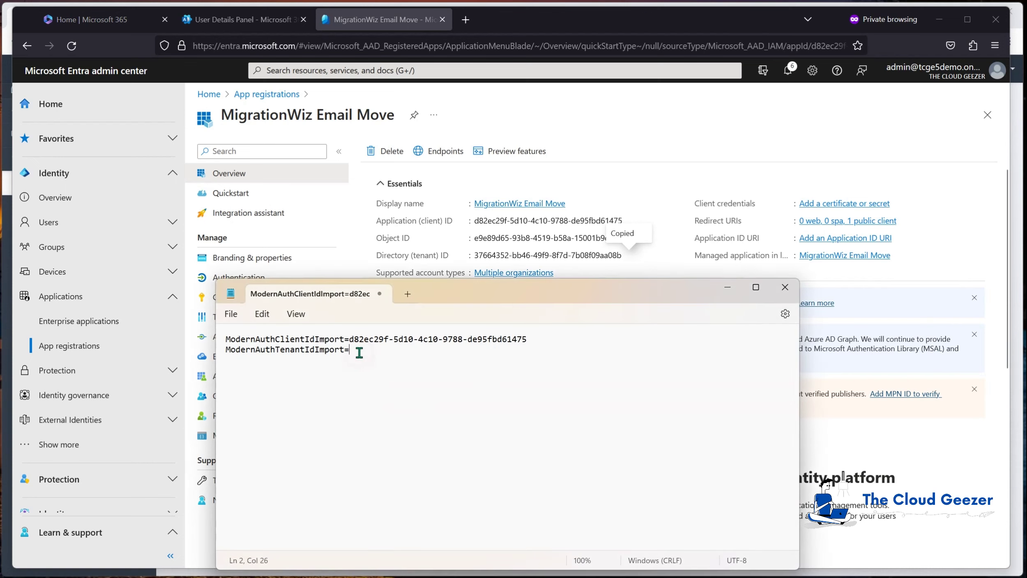
{"action": "key", "text": "ctrl+v"}
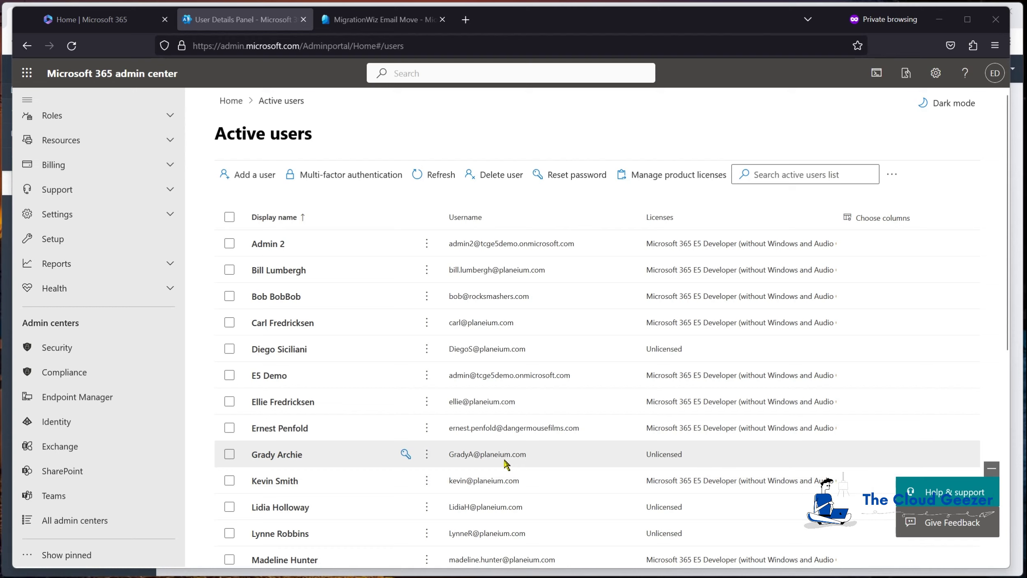
Step: Look through the active users in the Microsoft 365 admin center and view the details of the MigrationWiz security group
{"action": "scroll", "coordinate": [375, 440], "scroll_direction": "down", "scroll_amount": 7}
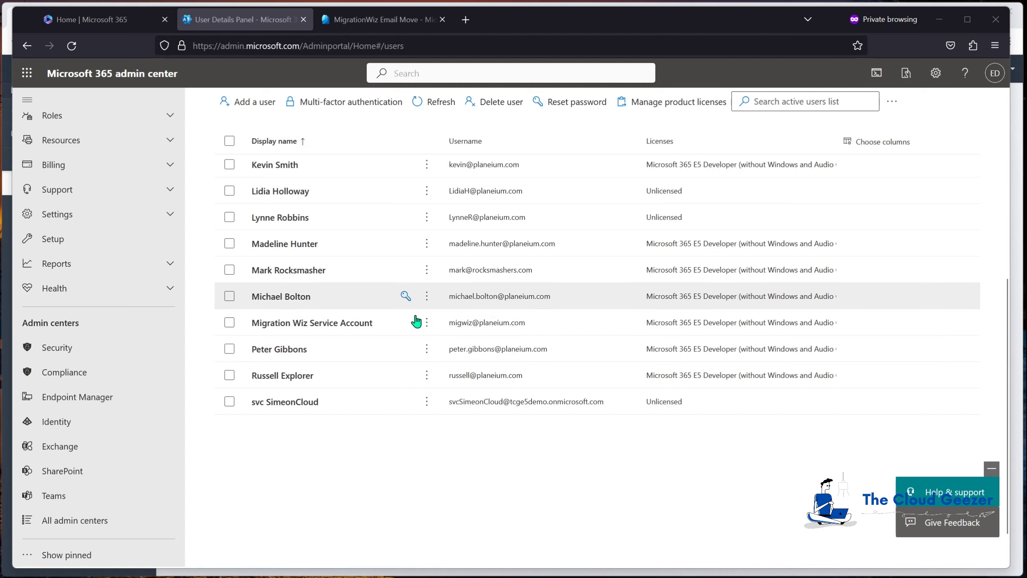
{"action": "scroll", "coordinate": [126, 197], "scroll_direction": "up", "scroll_amount": 4}
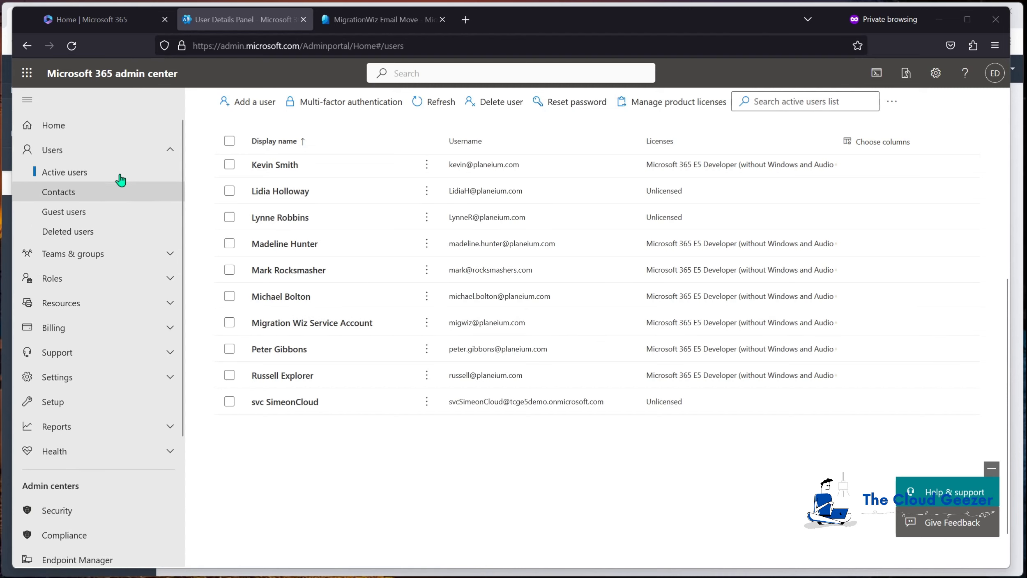
{"action": "left_click", "coordinate": [98, 255]}
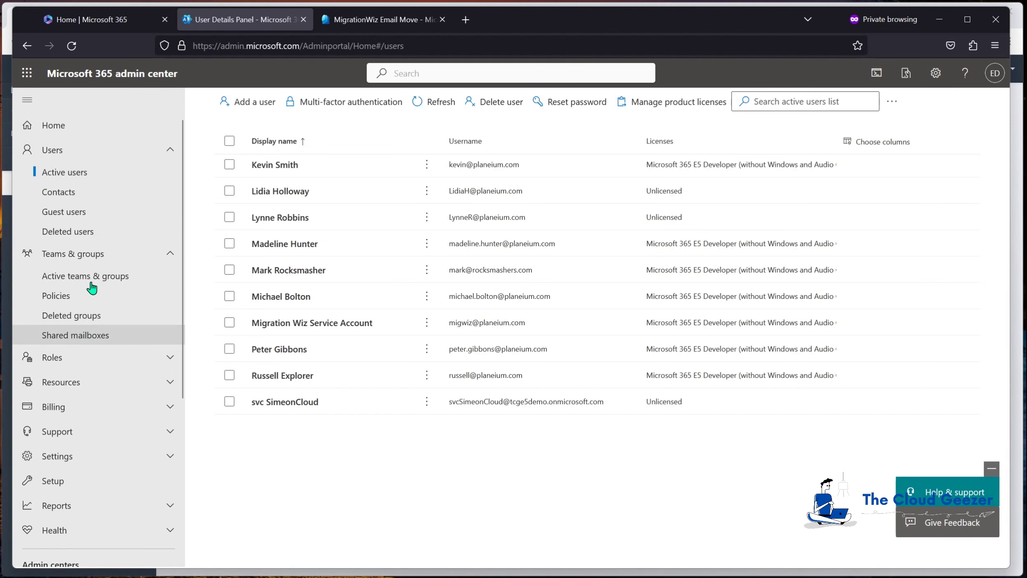
{"action": "left_click", "coordinate": [96, 274]}
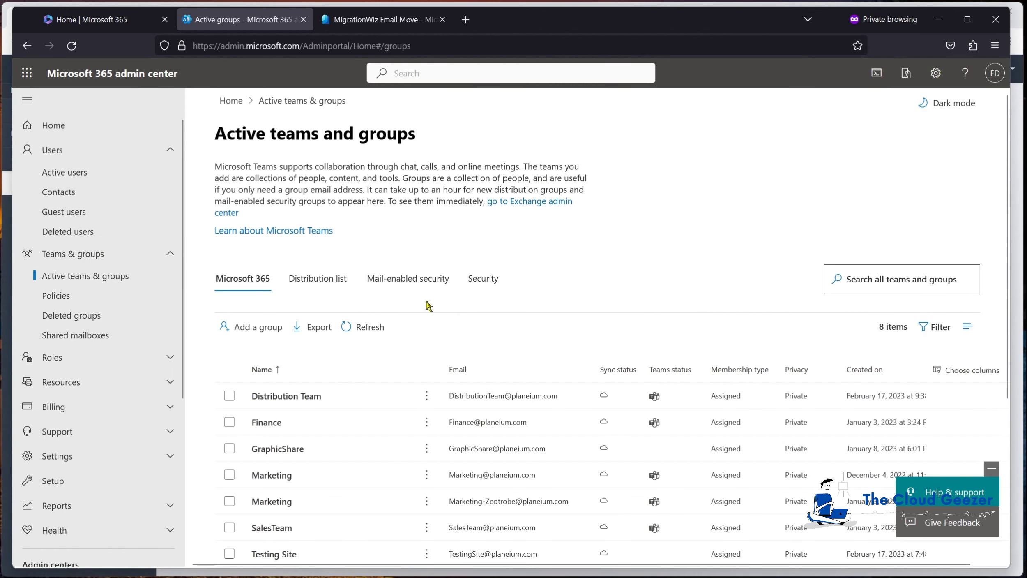
{"action": "left_click", "coordinate": [487, 281]}
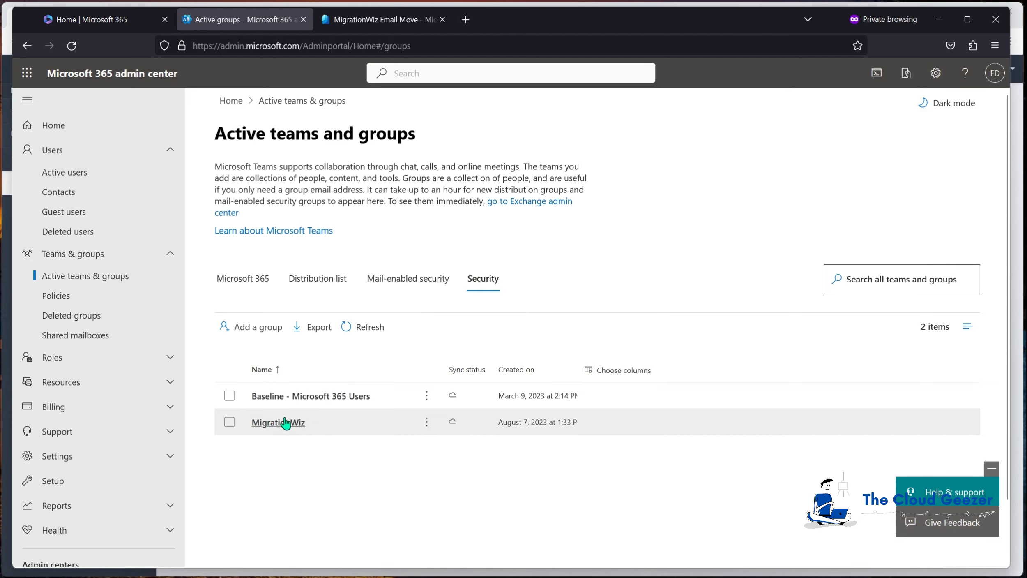
{"action": "left_click", "coordinate": [287, 423]}
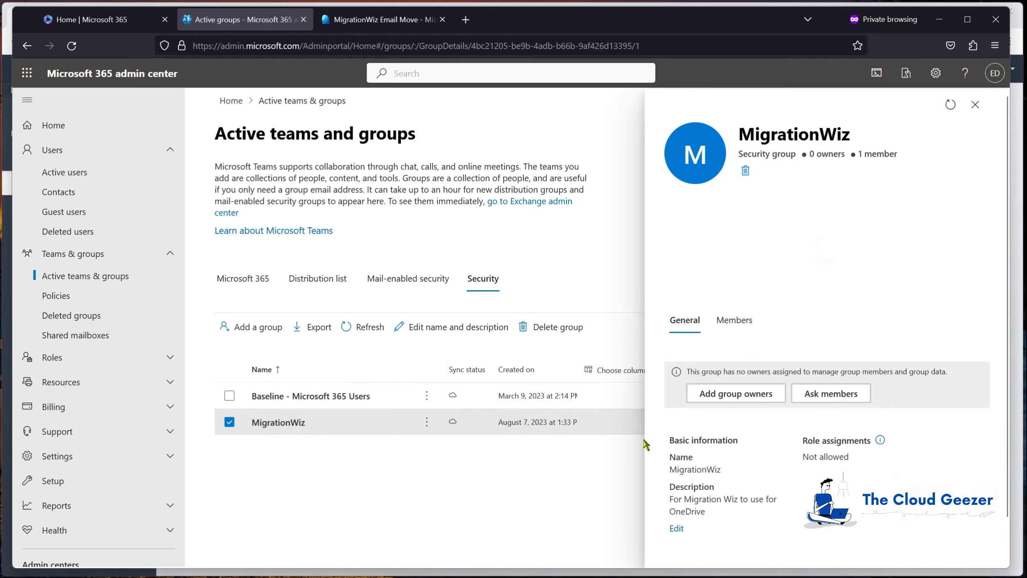
{"action": "left_click", "coordinate": [731, 217]}
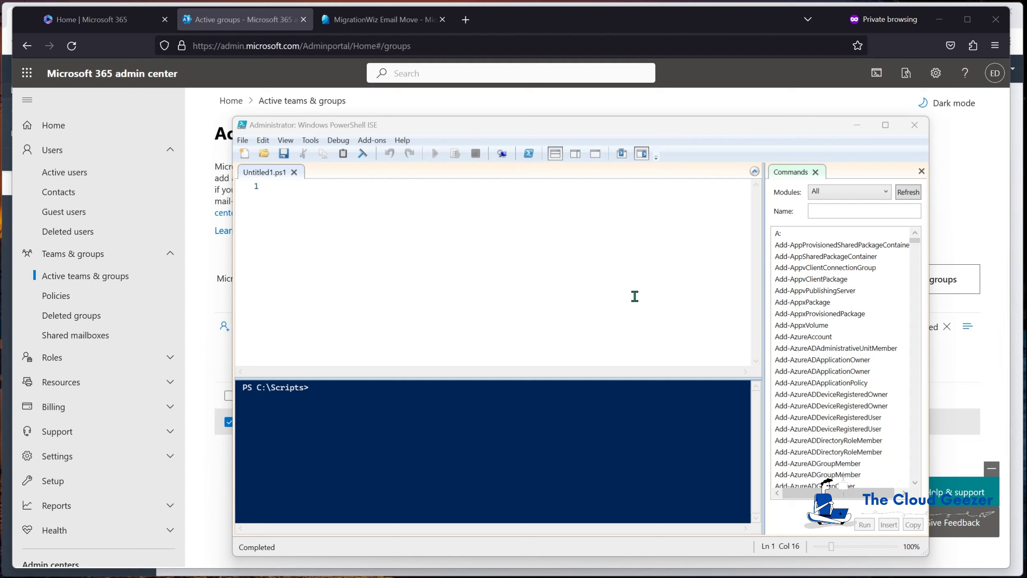
Step: Run Connect-ExchangeOnline in the Windows PowerShell ISE console and sign in to the admin account with its password
{"action": "left_click", "coordinate": [518, 398]}
{"action": "type", "text": "connect"}
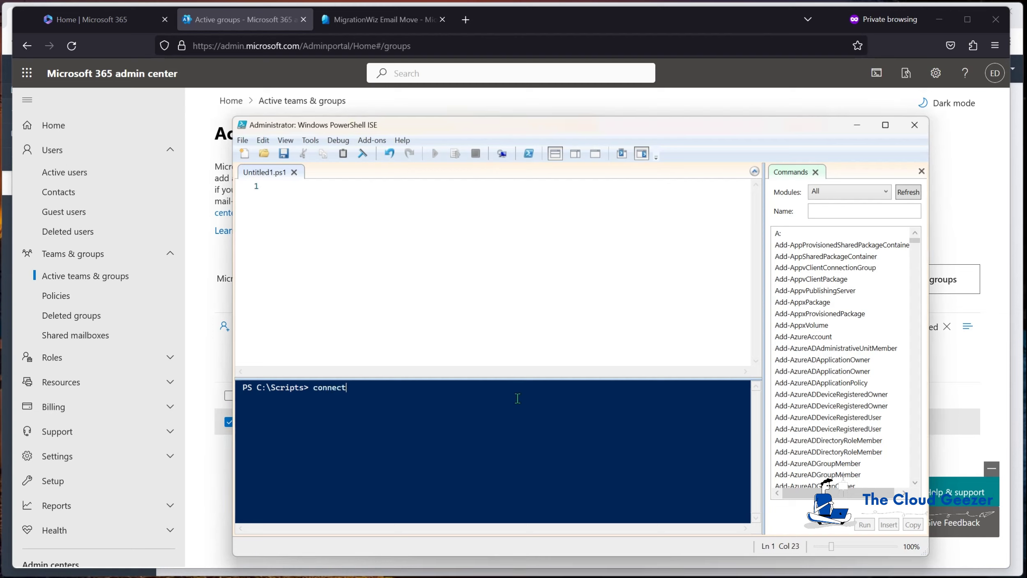
{"action": "type", "text": "-exc"}
{"action": "key", "text": "Tab"}
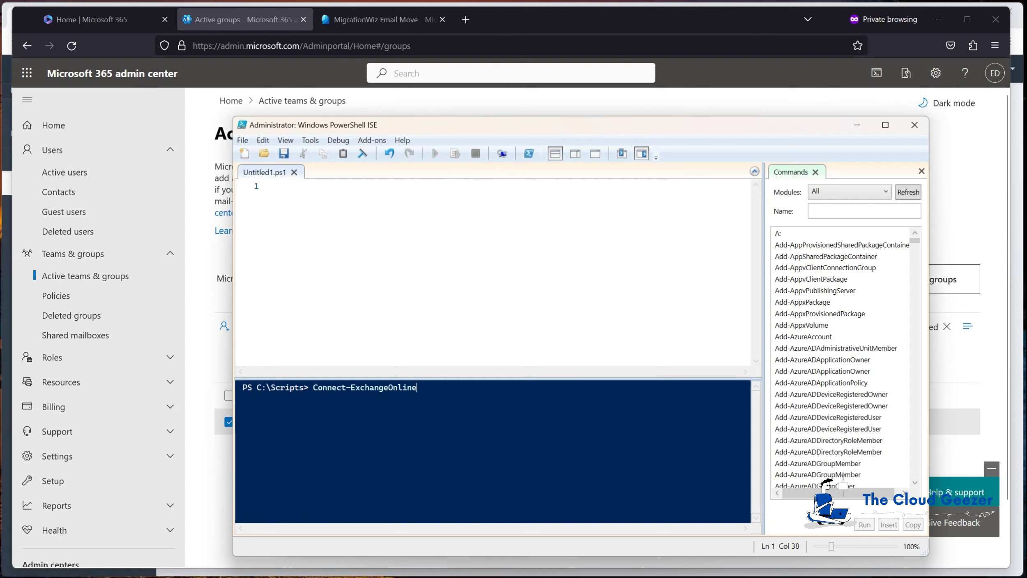
{"action": "key", "text": "Return"}
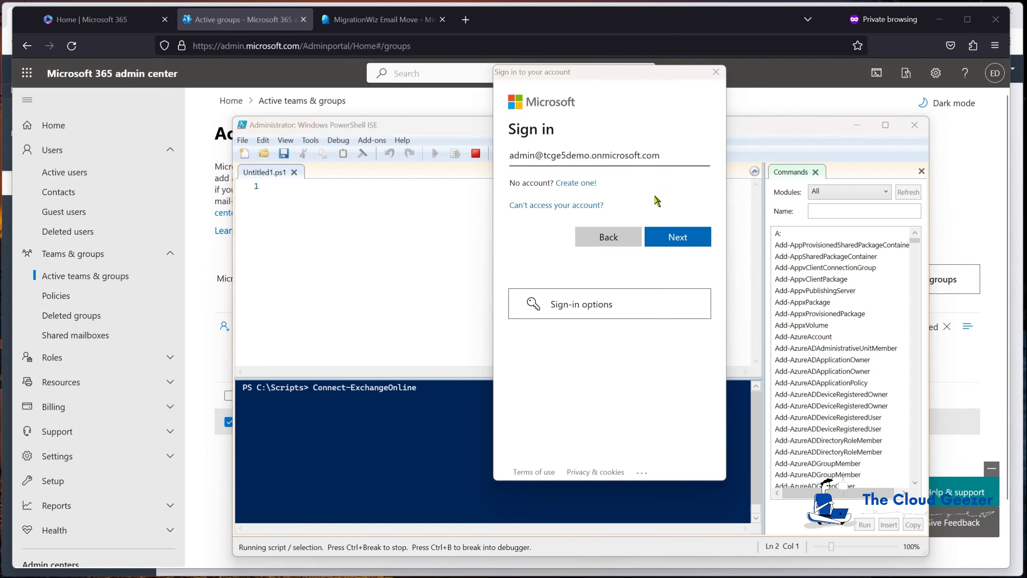
{"action": "left_click", "coordinate": [668, 244]}
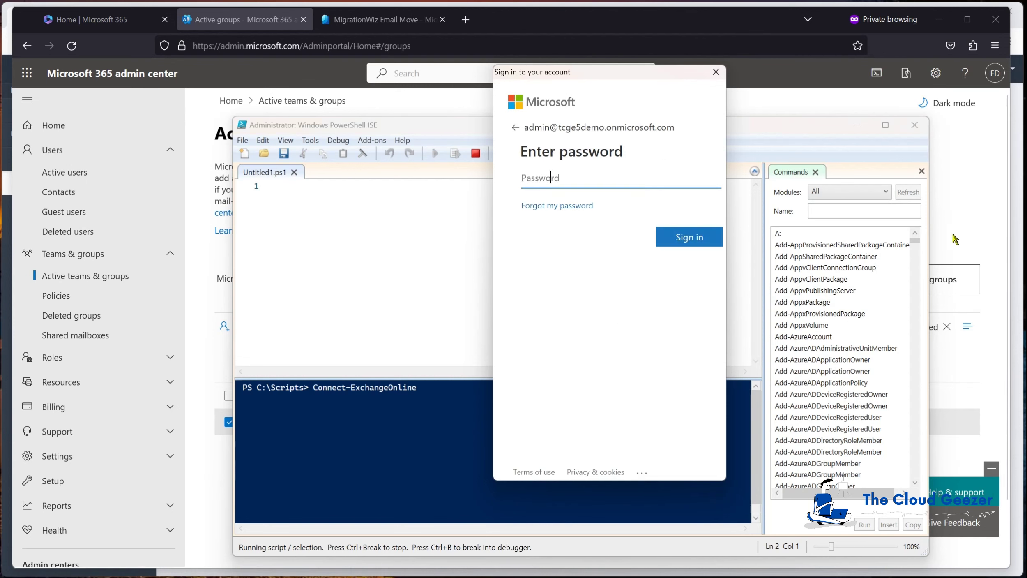
{"action": "key", "text": "ctrl+v"}
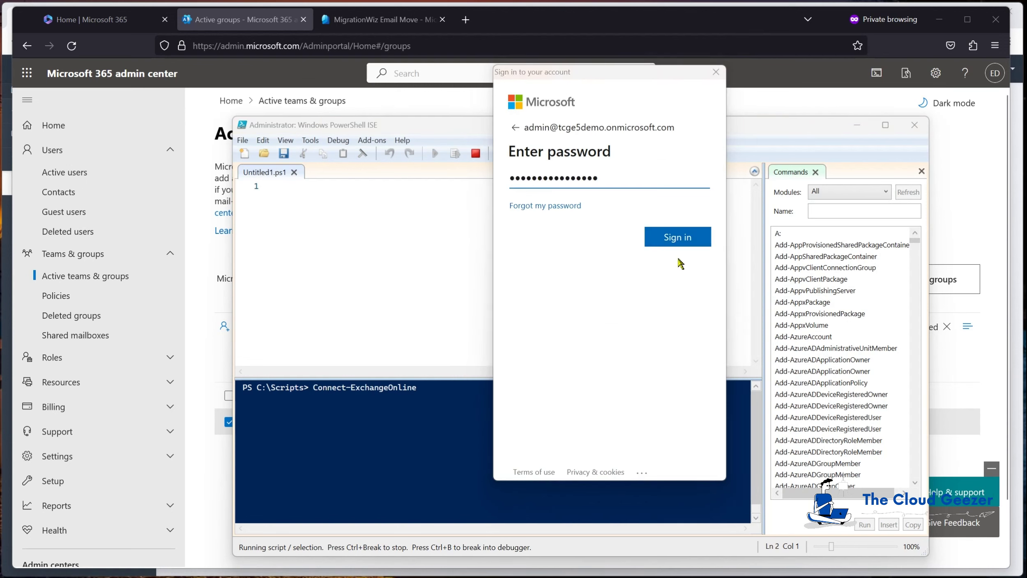
{"action": "left_click", "coordinate": [680, 245]}
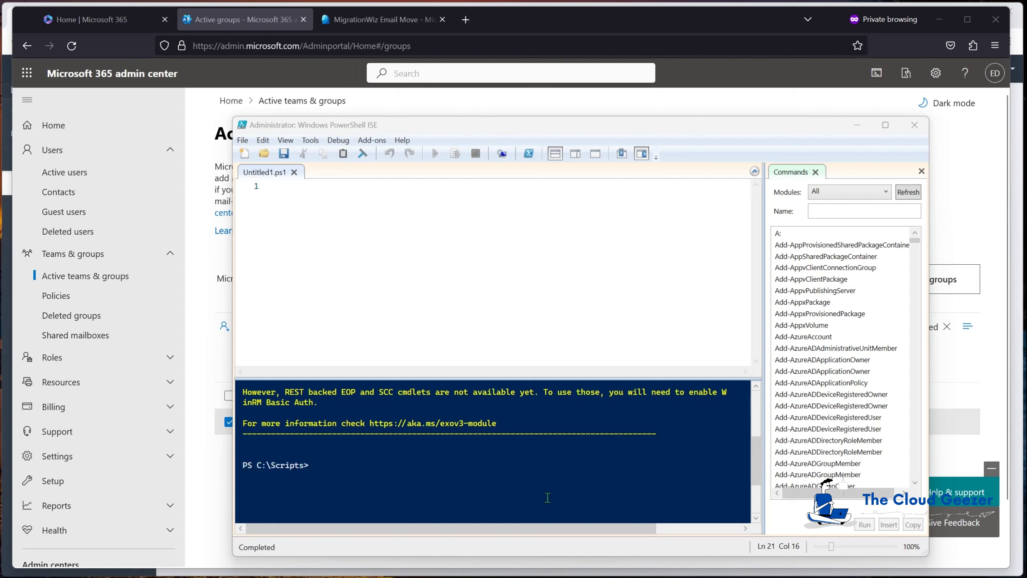
Step: Run Enable-OrganizationCustomization in the PowerShell console and check the response it returns
{"action": "left_click", "coordinate": [542, 476]}
{"action": "type", "text": "enable"}
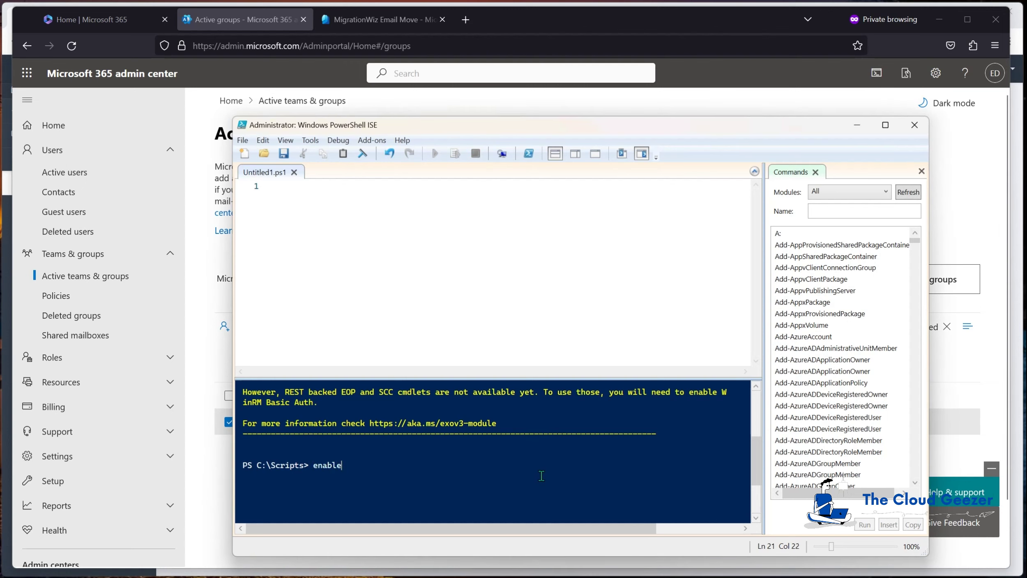
{"action": "type", "text": "-or"}
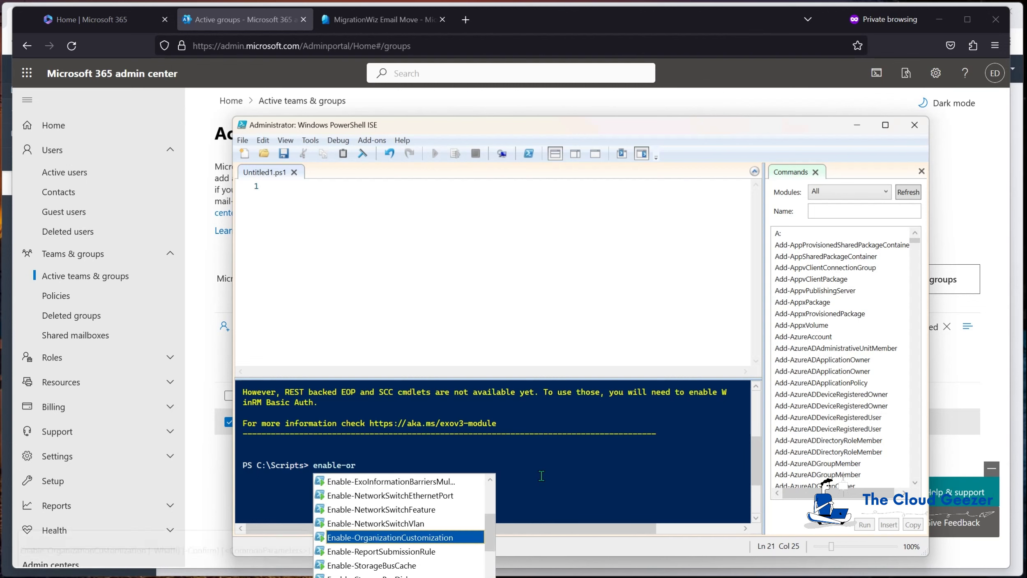
{"action": "key", "text": "Return"}
{"action": "key", "text": "Return"}
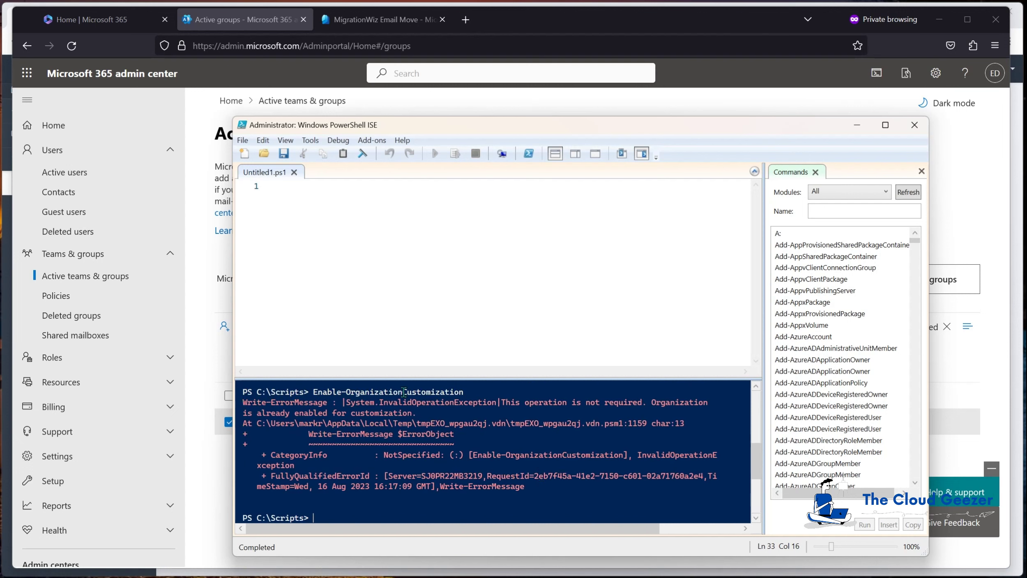
{"action": "left_click_drag", "start_coordinate": [501, 403], "coordinate": [645, 412]}
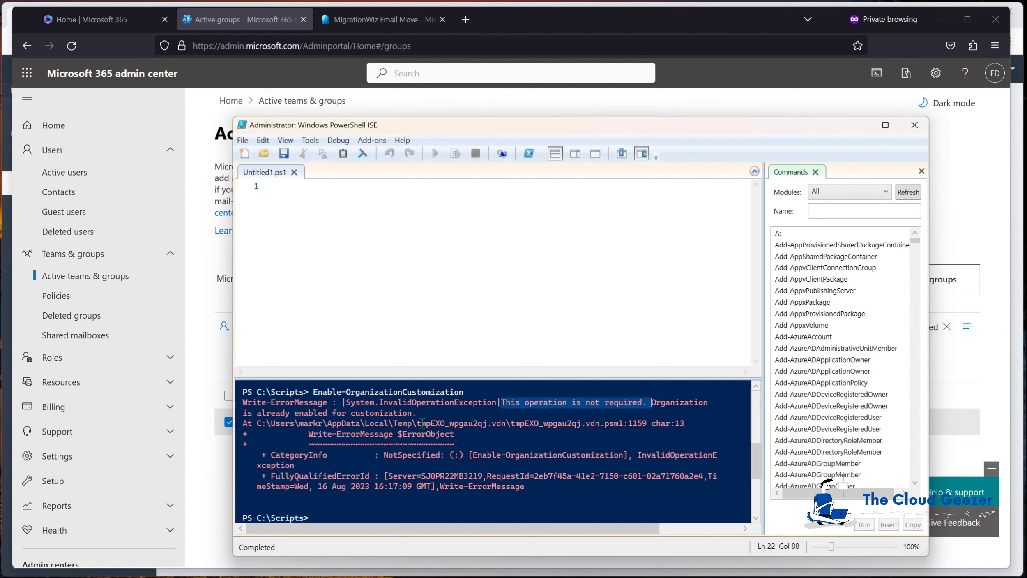
{"action": "left_click", "coordinate": [415, 413]}
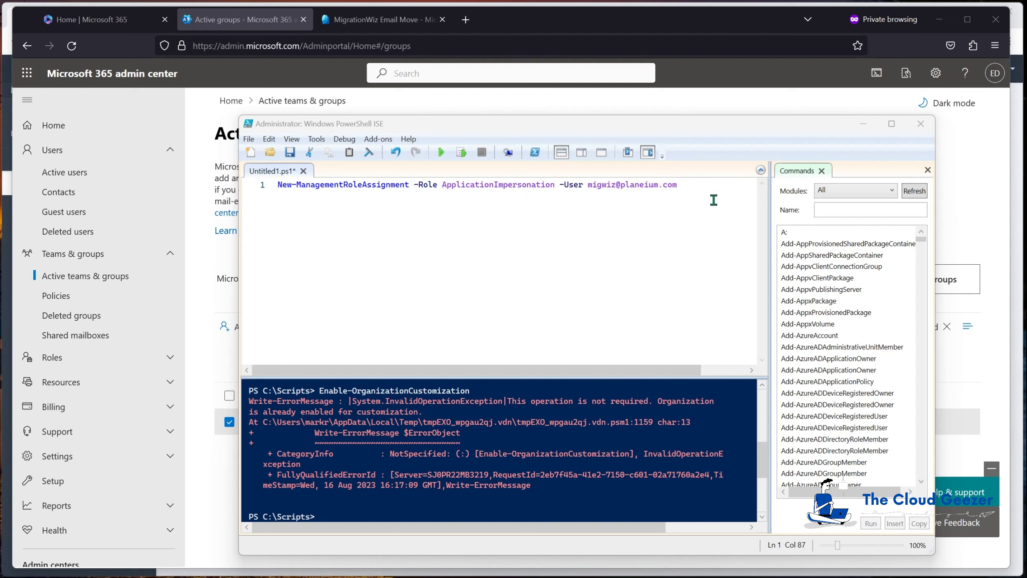
Step: Run the New-ManagementRoleAssignment script to assign the ApplicationImpersonation role to the MigrationWiz service account
{"action": "left_click", "coordinate": [698, 187]}
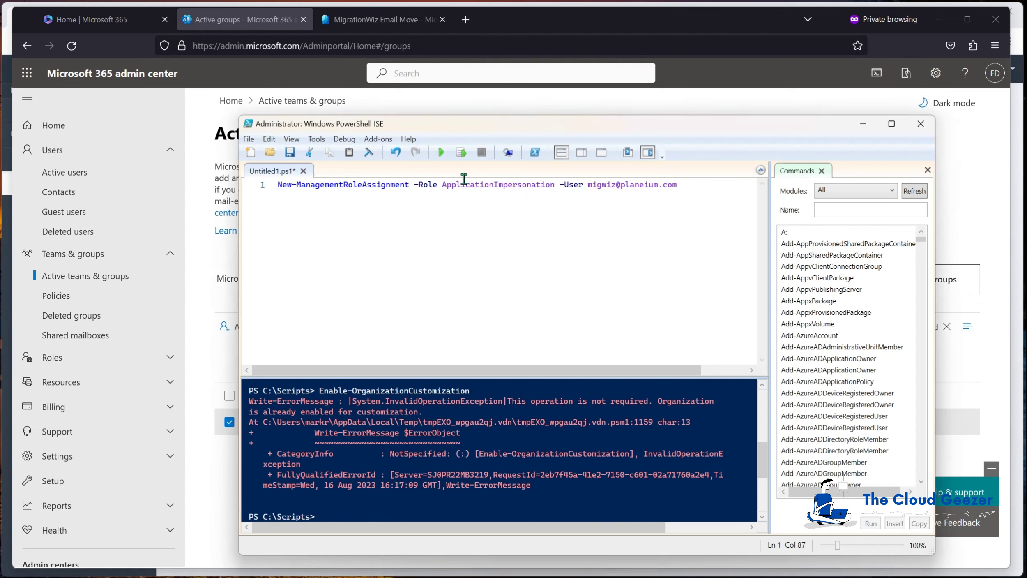
{"action": "left_click", "coordinate": [442, 154]}
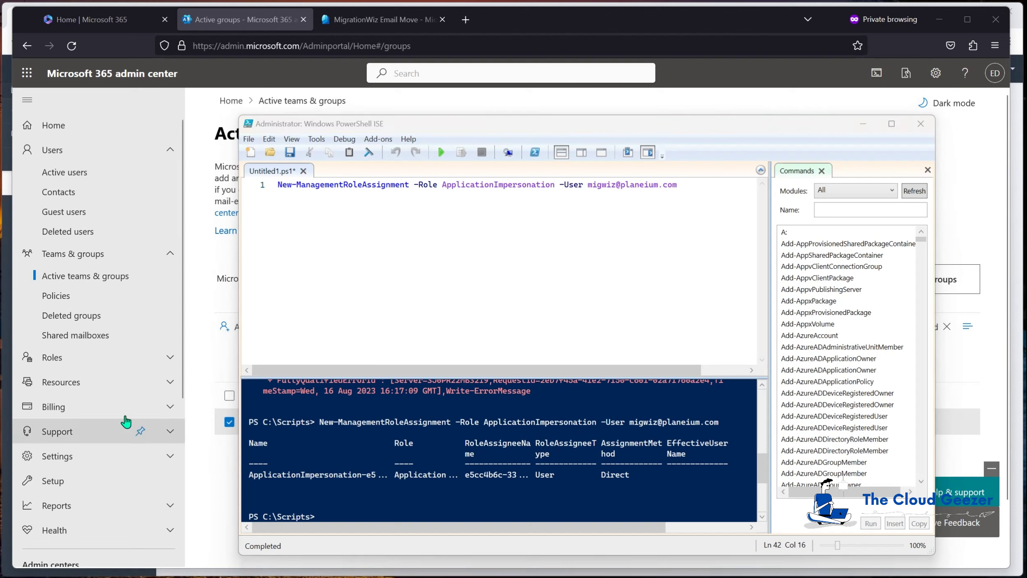
Step: In the Exchange admin center's admin roles, examine the Application Impersonation role group's assigned admins and permissions, and close its details
{"action": "scroll", "coordinate": [47, 417], "scroll_direction": "down", "scroll_amount": 6}
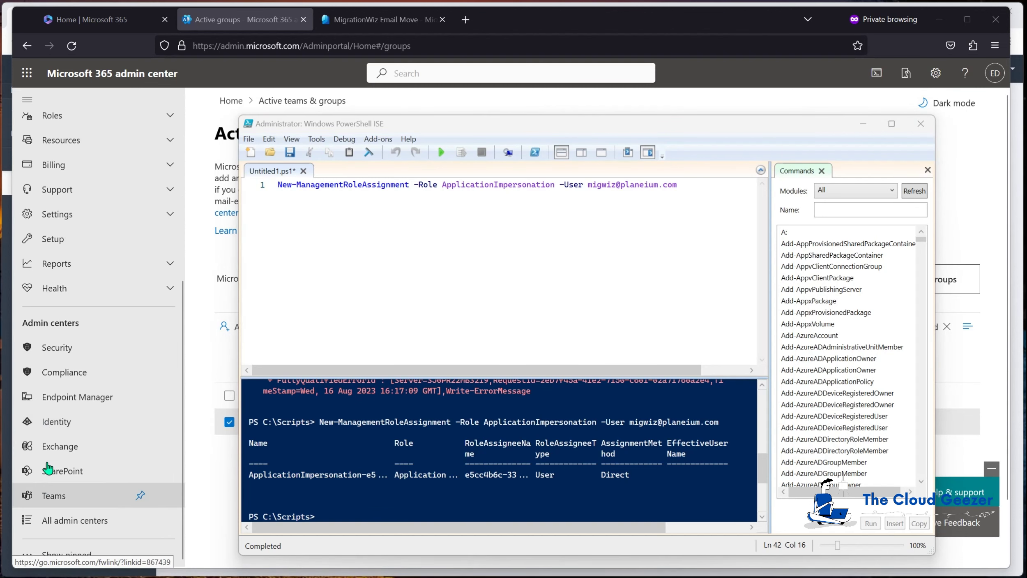
{"action": "left_click", "coordinate": [47, 447]}
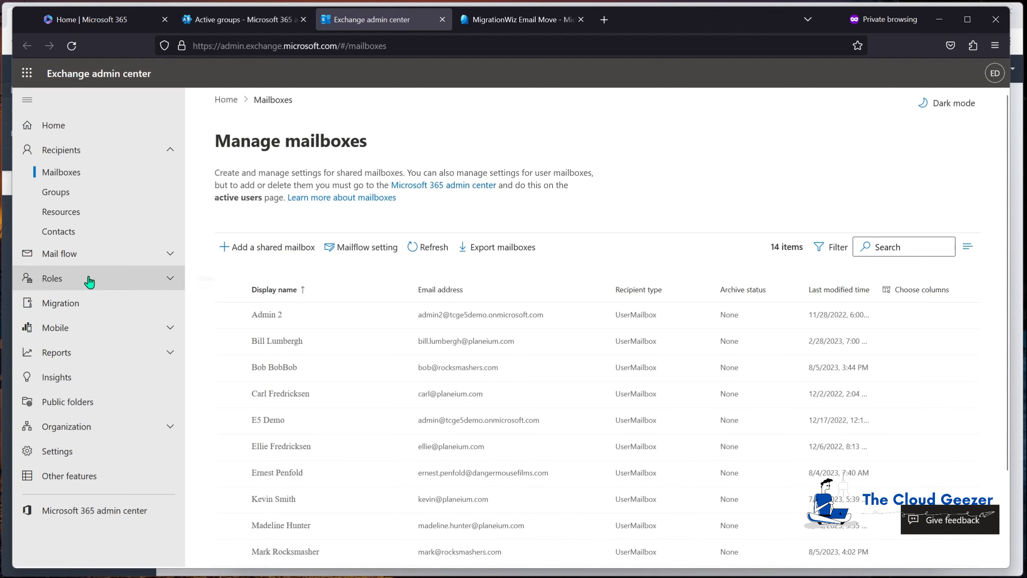
{"action": "left_click", "coordinate": [75, 278]}
{"action": "left_click", "coordinate": [70, 303]}
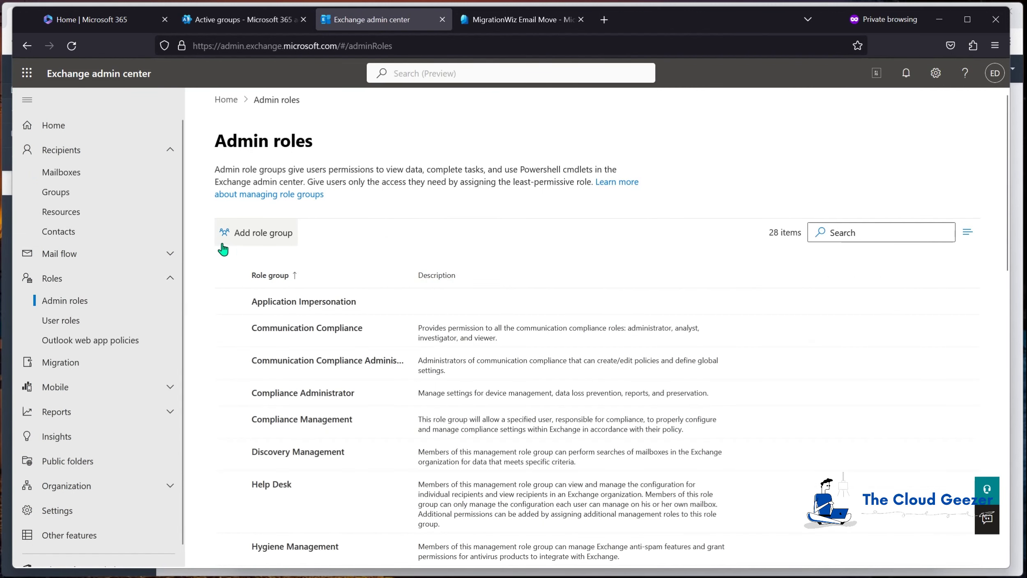
{"action": "left_click", "coordinate": [308, 303]}
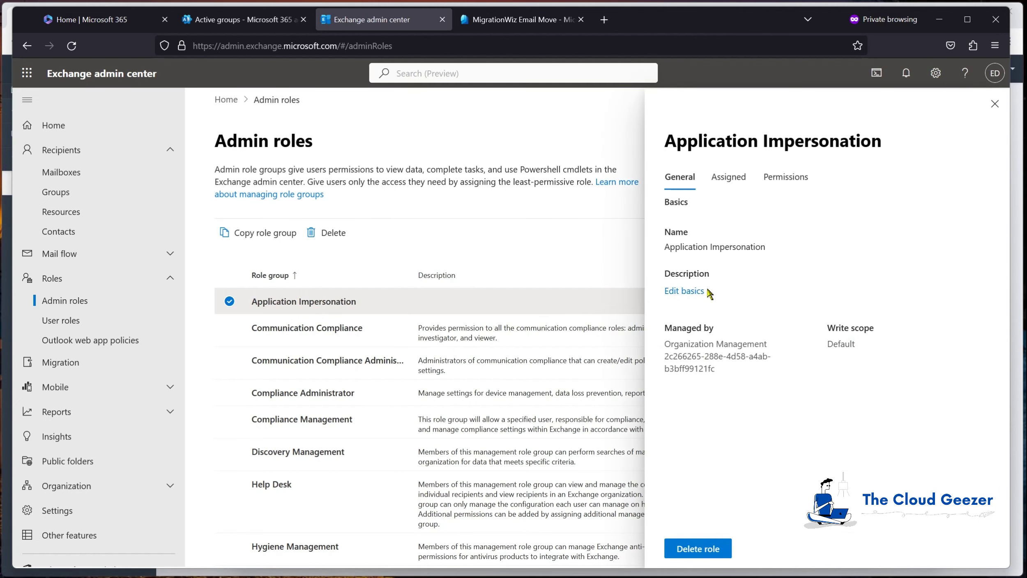
{"action": "left_click", "coordinate": [737, 185]}
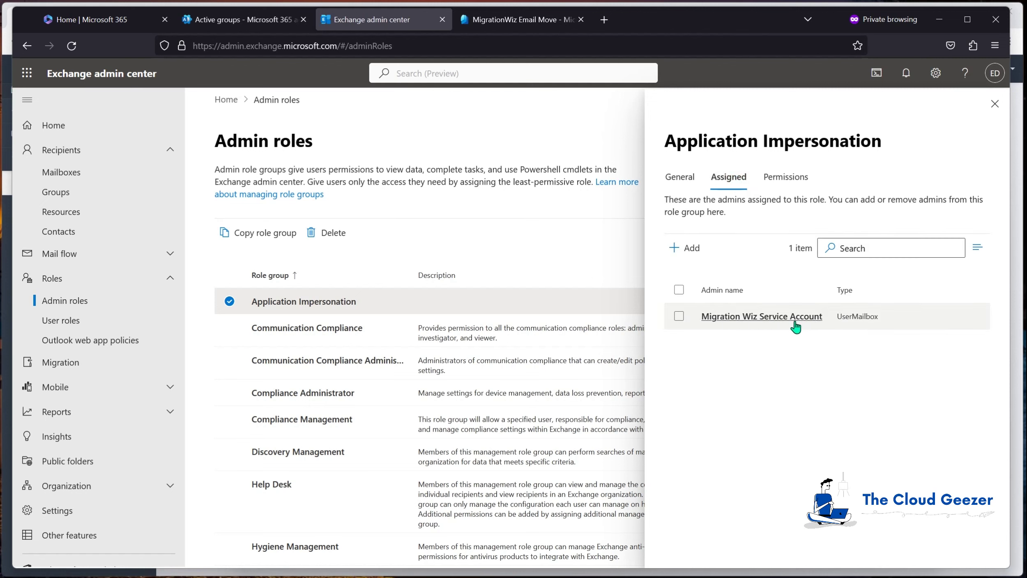
{"action": "left_click", "coordinate": [785, 181]}
{"action": "scroll", "coordinate": [757, 405], "scroll_direction": "down", "scroll_amount": 4}
{"action": "scroll", "coordinate": [756, 407], "scroll_direction": "down", "scroll_amount": 2}
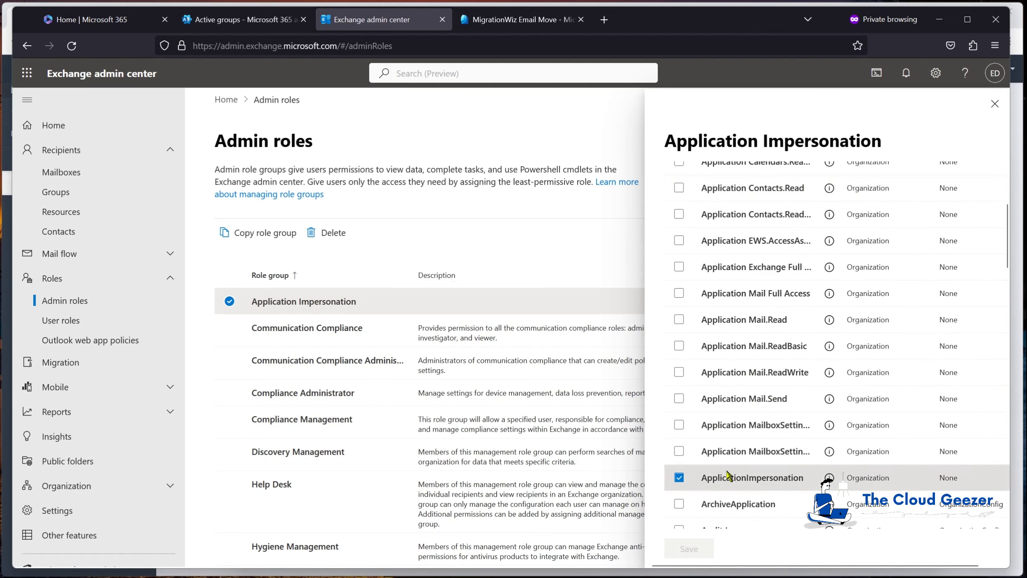
{"action": "scroll", "coordinate": [754, 478], "scroll_direction": "up", "scroll_amount": 6}
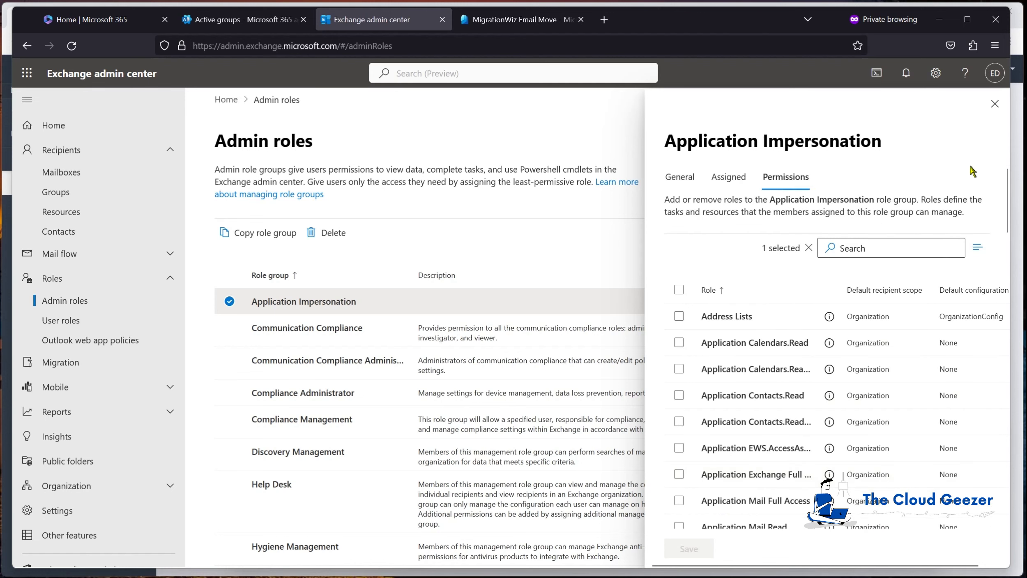
{"action": "left_click", "coordinate": [994, 103]}
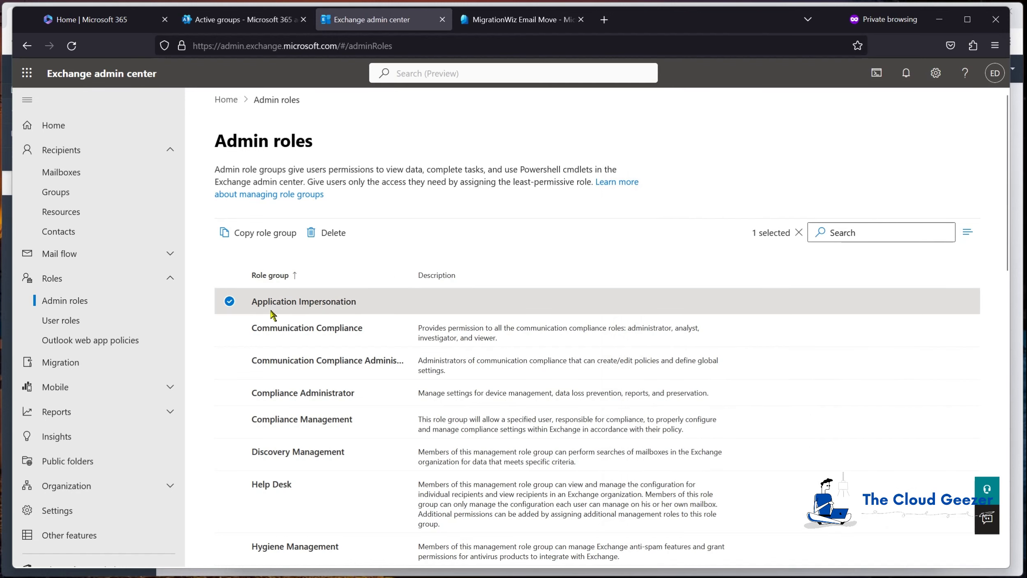
{"action": "left_click", "coordinate": [230, 302]}
{"action": "left_click", "coordinate": [244, 233]}
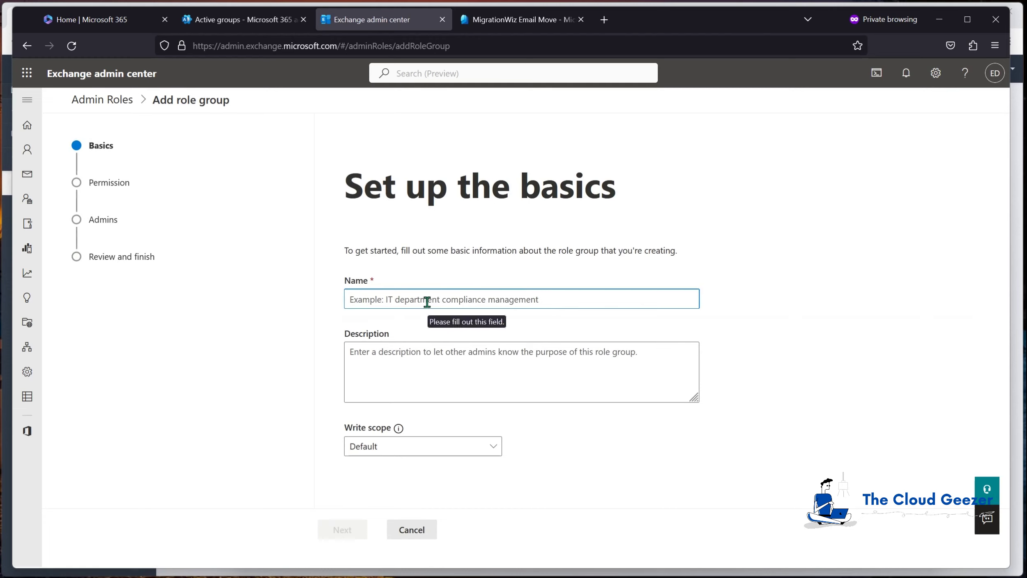
{"action": "type", "text": "App2"}
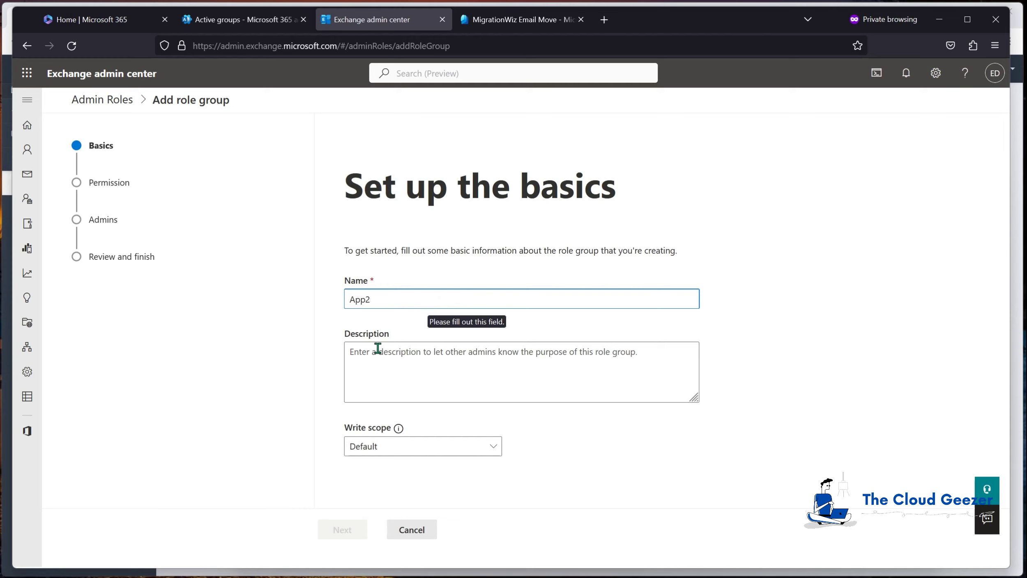
{"action": "left_click", "coordinate": [404, 354]}
{"action": "left_click", "coordinate": [351, 531]}
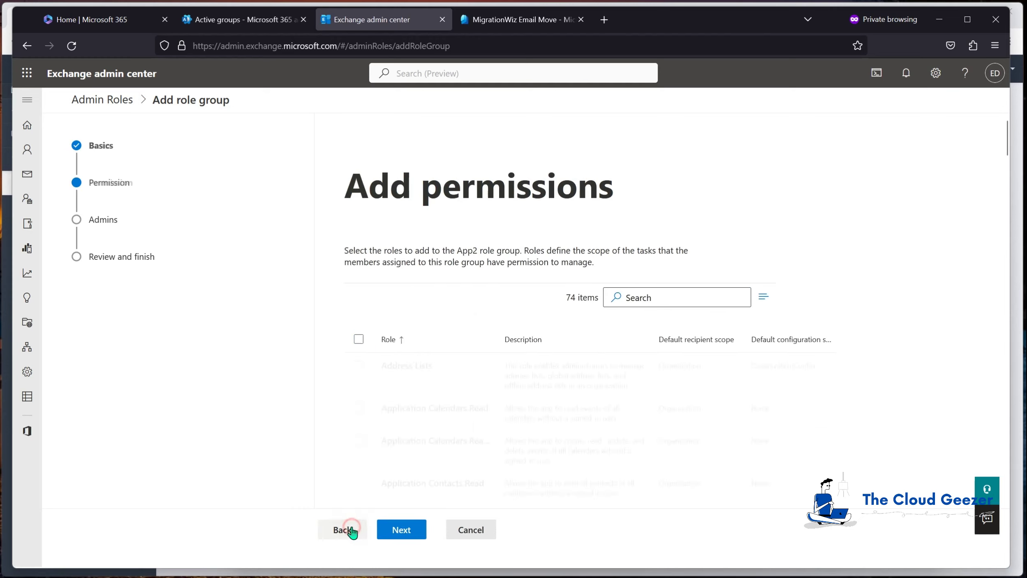
{"action": "scroll", "coordinate": [429, 400], "scroll_direction": "down", "scroll_amount": 12}
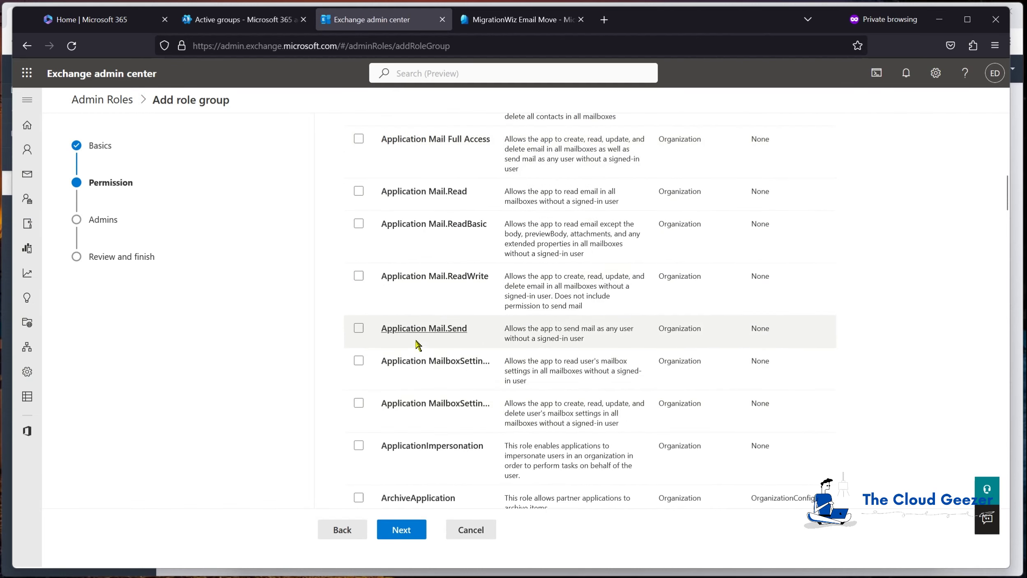
{"action": "scroll", "coordinate": [418, 341], "scroll_direction": "down", "scroll_amount": 2}
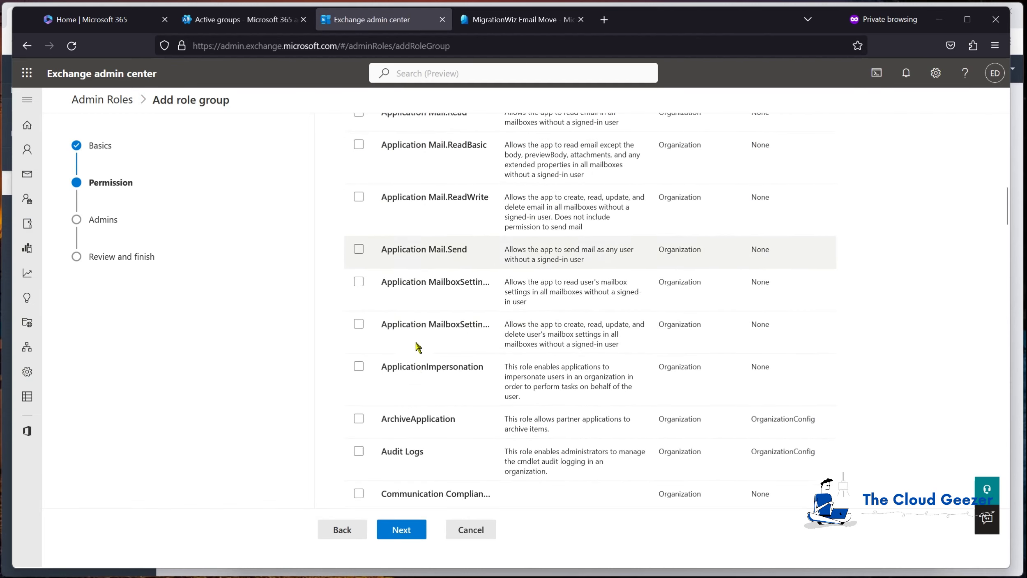
{"action": "left_click", "coordinate": [359, 367]}
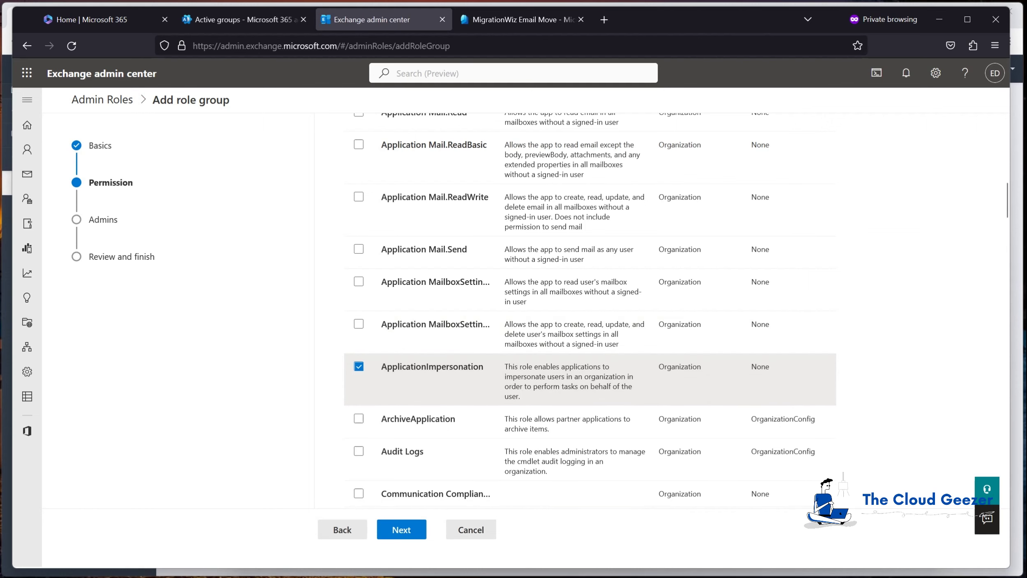
{"action": "left_click", "coordinate": [477, 531]}
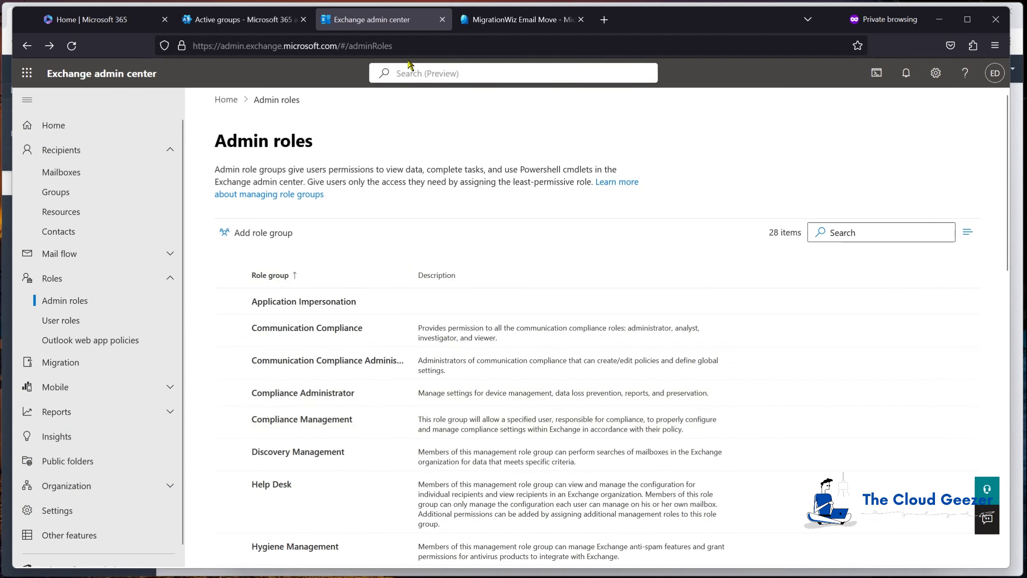
Step: In MigrationWiz, create the Microsoft 365 destination endpoint "TCG E5 Demo Target Tenant" with the service account's username and password, and save the project
{"action": "left_click", "coordinate": [519, 19]}
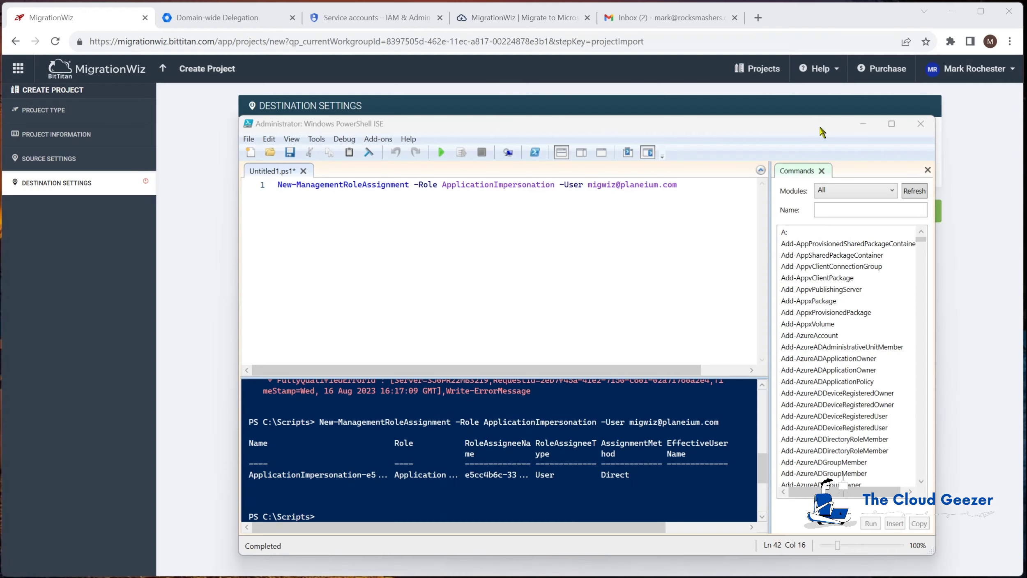
{"action": "left_click", "coordinate": [864, 125]}
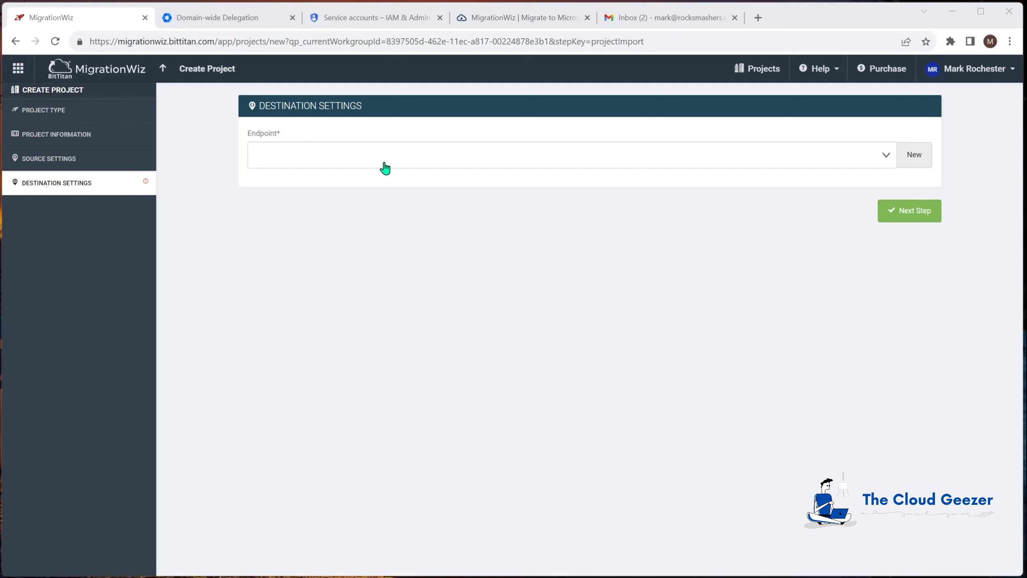
{"action": "left_click", "coordinate": [902, 161]}
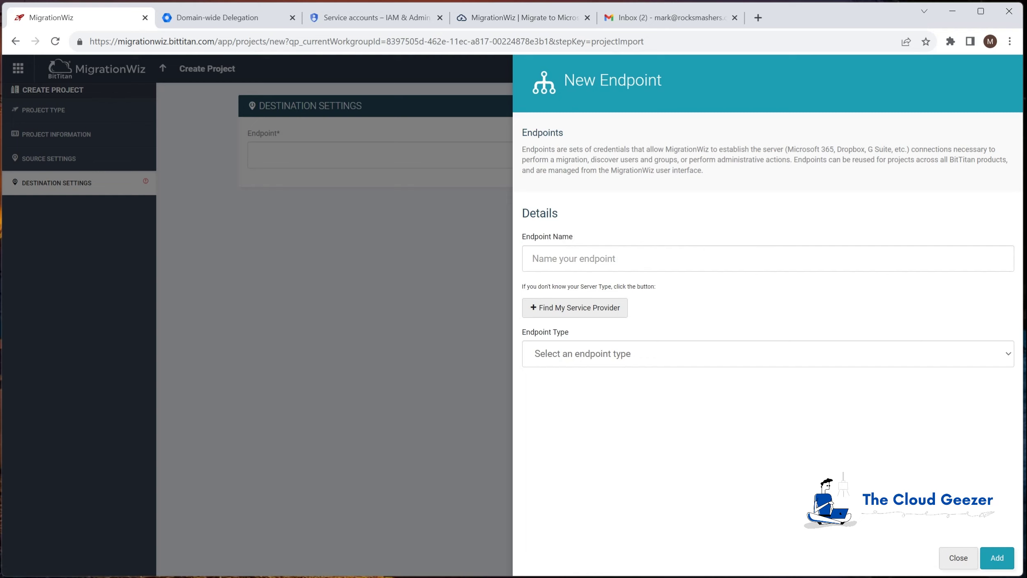
{"action": "type", "text": "TCG E5 Demo Target Tenant"}
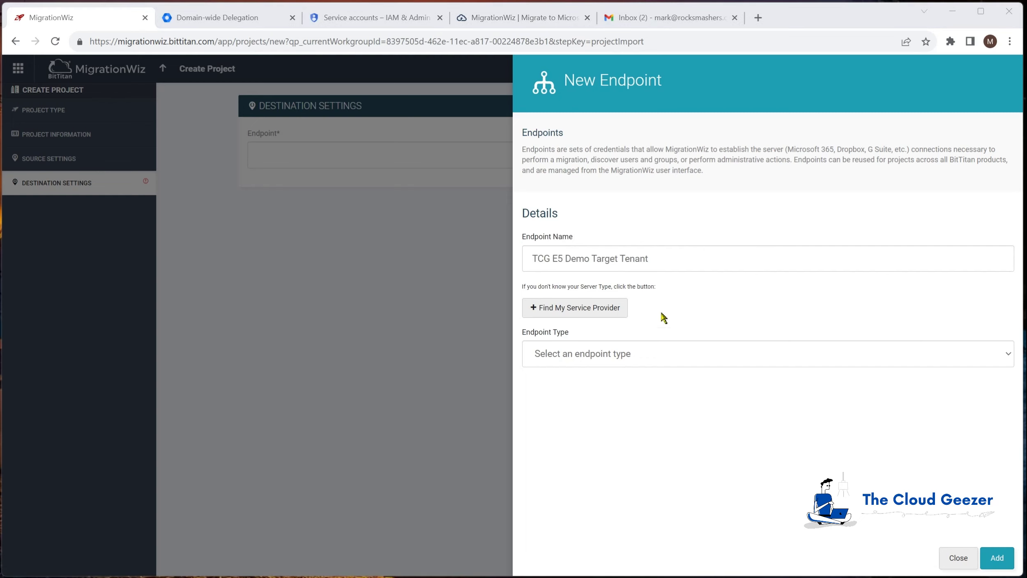
{"action": "left_click", "coordinate": [589, 355]}
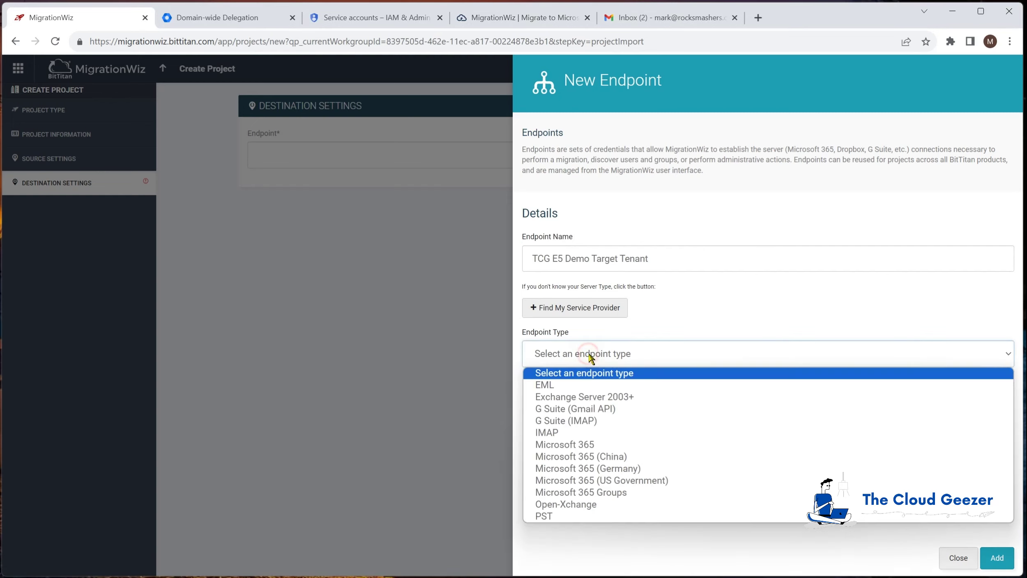
{"action": "left_click", "coordinate": [591, 447]}
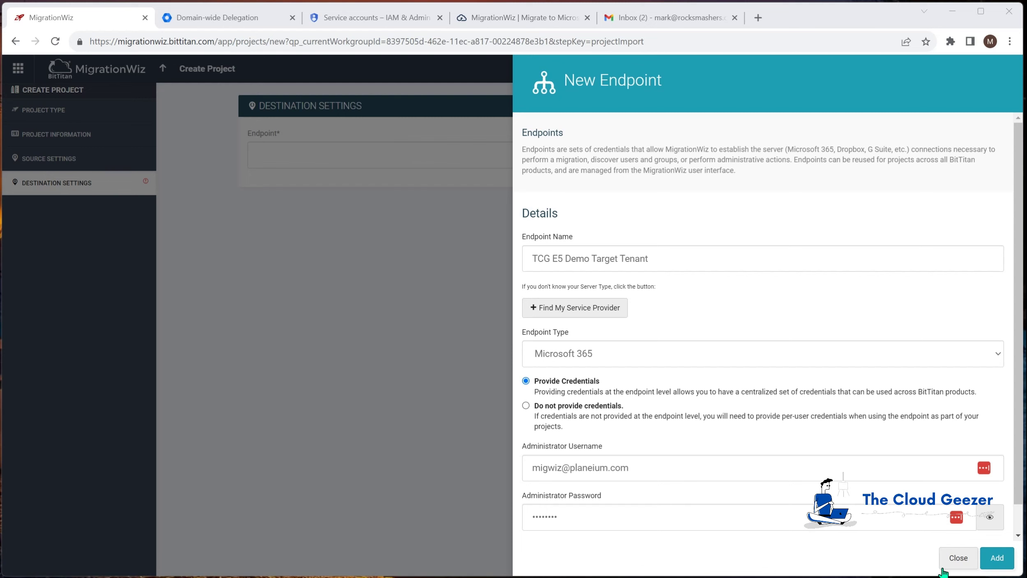
{"action": "left_click", "coordinate": [992, 562]}
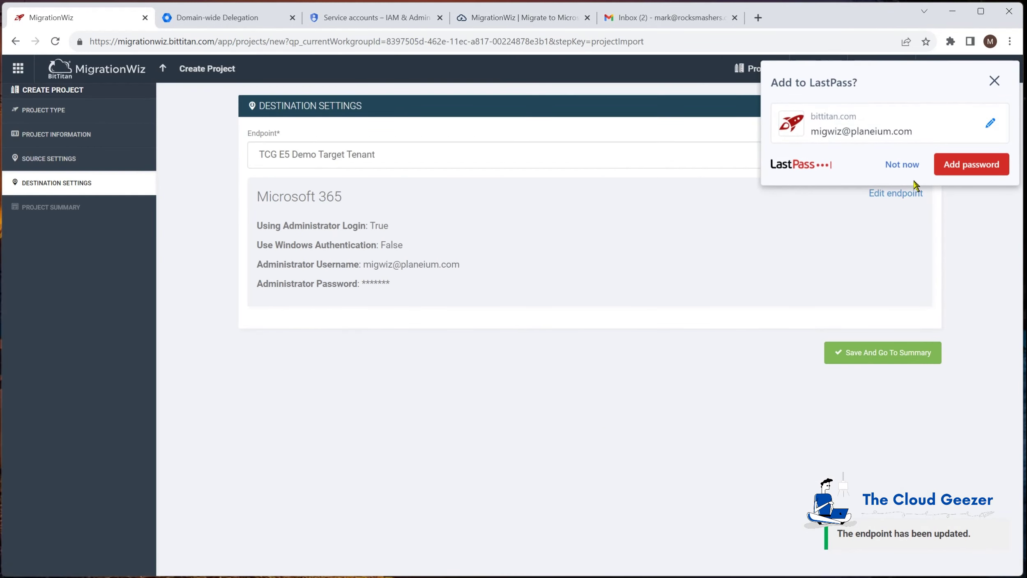
{"action": "left_click", "coordinate": [902, 164]}
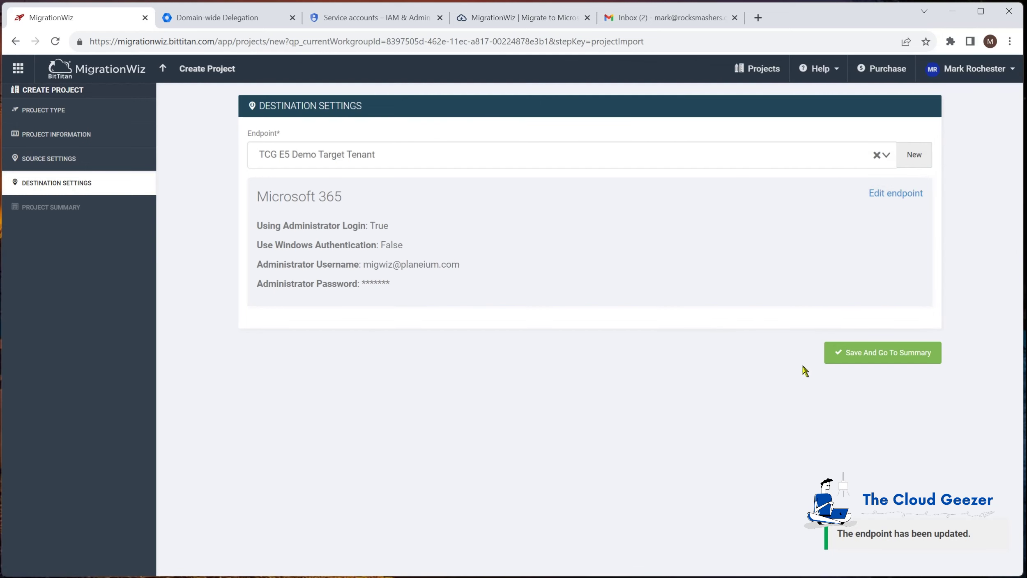
{"action": "left_click", "coordinate": [863, 354]}
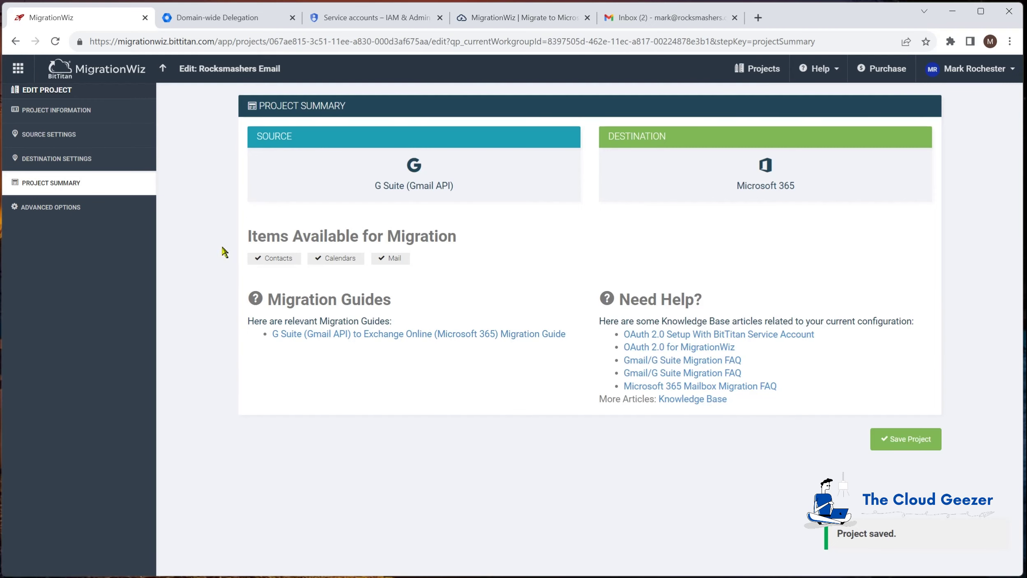
Step: In the project's advanced options, add two support option rows and copy the ModernAuthClientIdImport line from Notepad into the first
{"action": "left_click", "coordinate": [65, 208]}
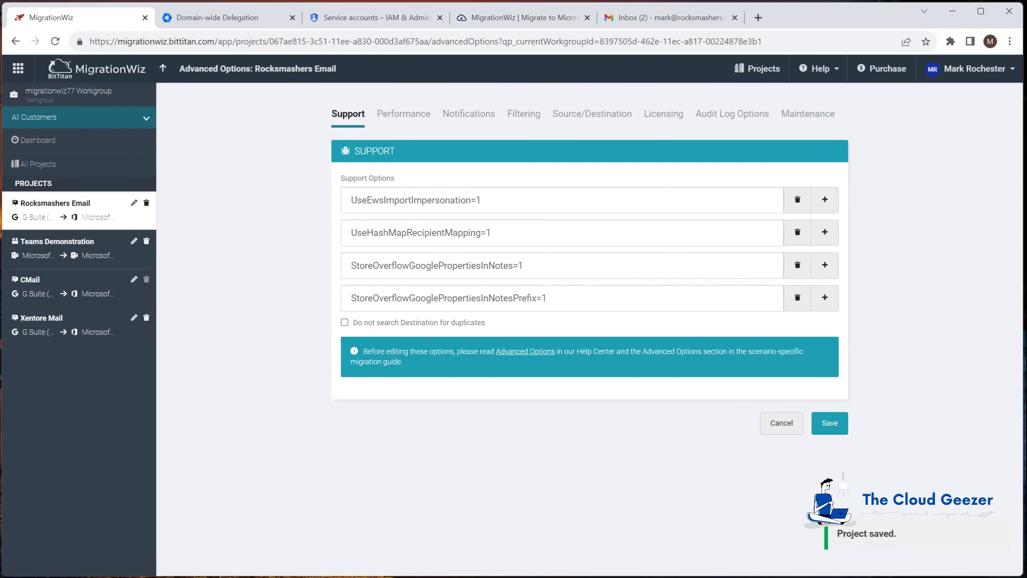
{"action": "left_click", "coordinate": [826, 298]}
{"action": "left_click", "coordinate": [825, 330]}
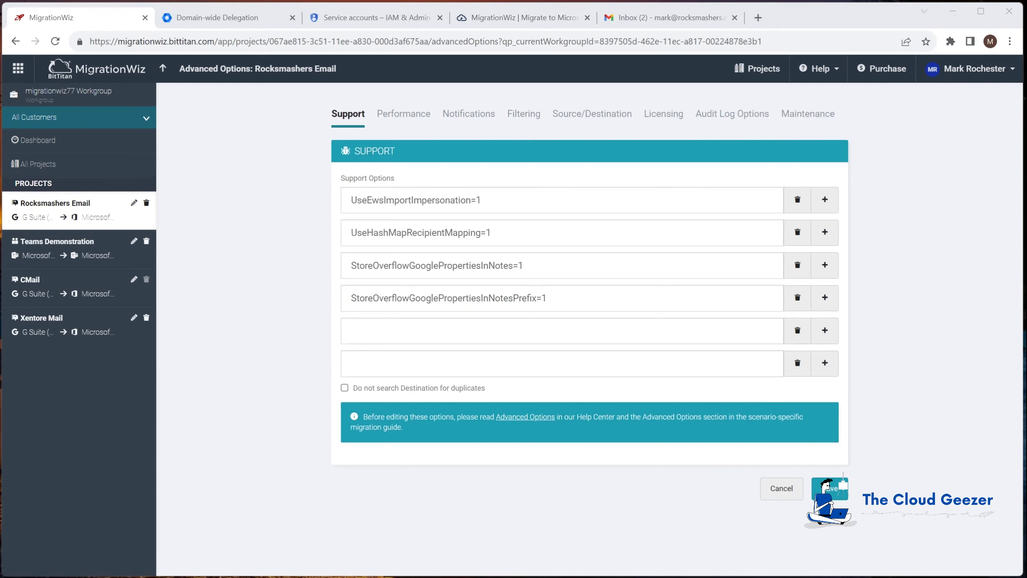
{"action": "left_click_drag", "start_coordinate": [268, 305], "coordinate": [284, 288]}
{"action": "left_click_drag", "start_coordinate": [332, 325], "coordinate": [23, 324]}
{"action": "key", "text": "ctrl+c"}
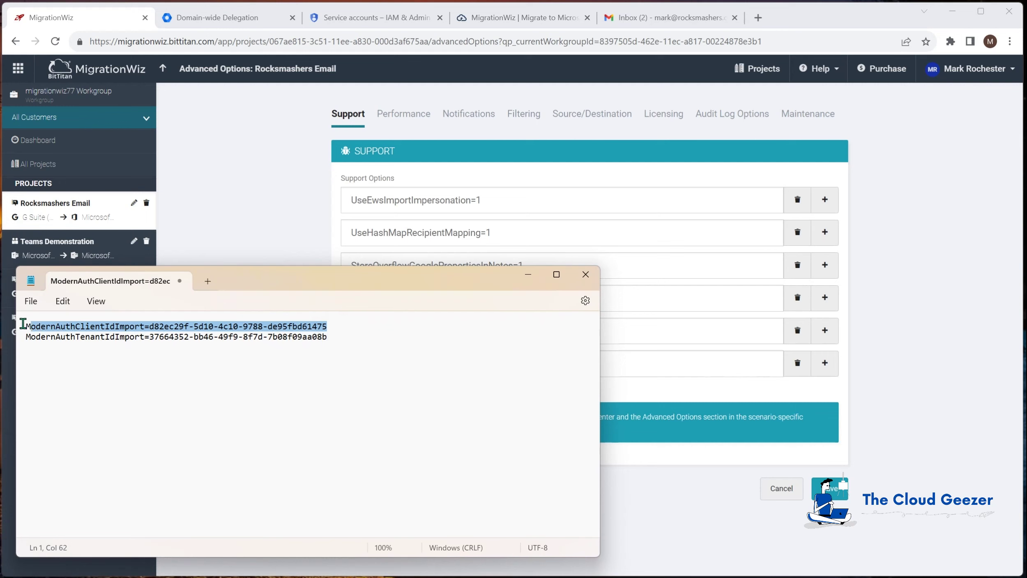
{"action": "left_click", "coordinate": [621, 339]}
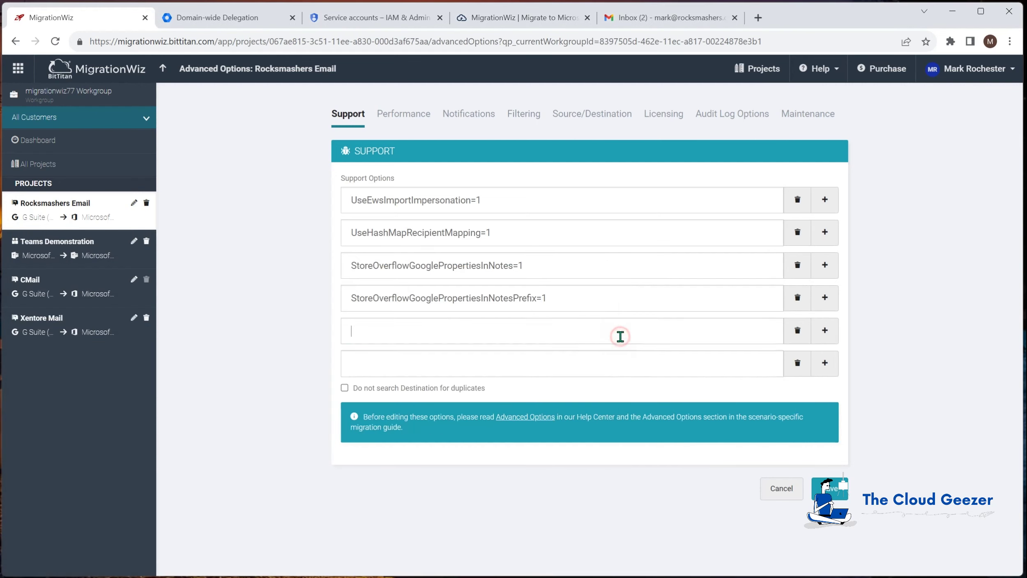
{"action": "key", "text": "ctrl+v"}
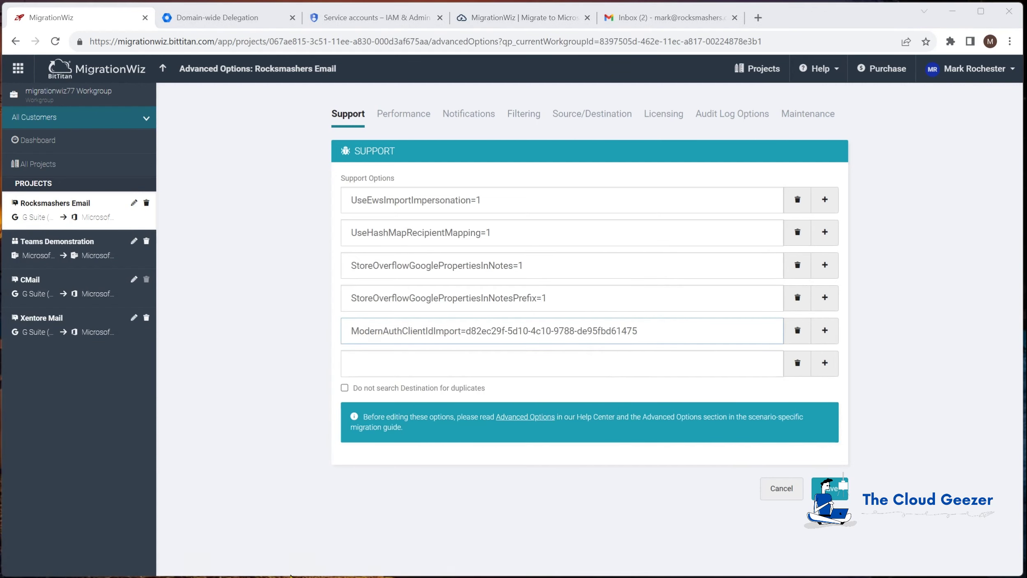
Step: Copy the ModernAuthTenantIdImport line from Notepad into the remaining empty support option
{"action": "key", "text": "alt+Tab"}
{"action": "double_click", "coordinate": [329, 338]}
{"action": "left_click_drag", "start_coordinate": [50, 337], "coordinate": [12, 339]}
{"action": "key", "text": "ctrl+c"}
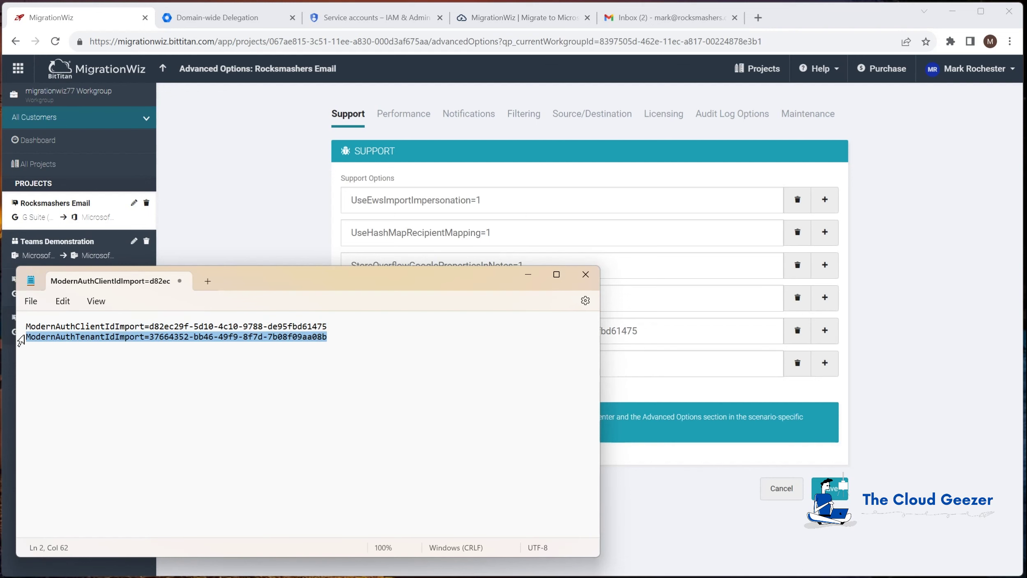
{"action": "left_click", "coordinate": [678, 370]}
{"action": "key", "text": "ctrl+v"}
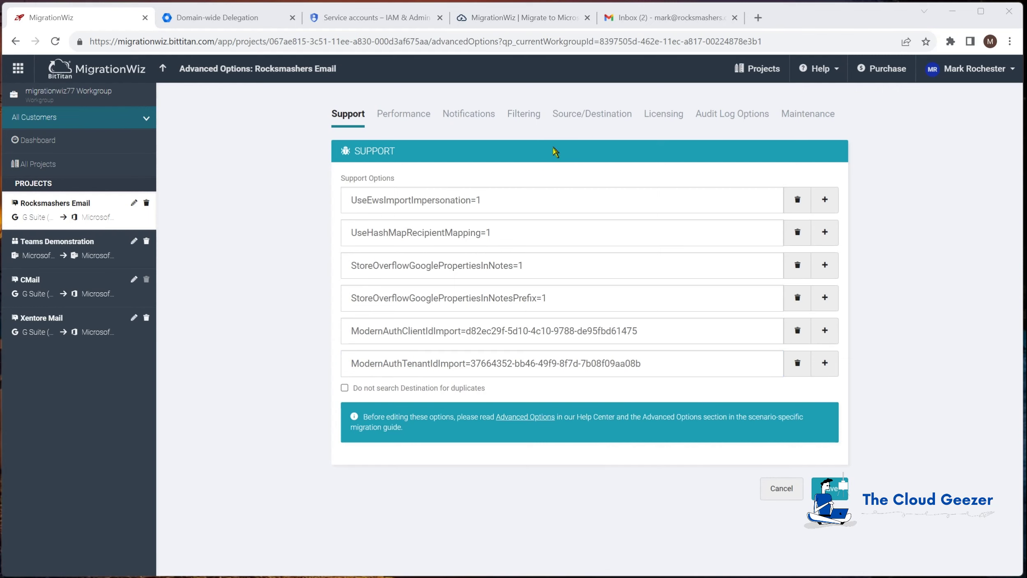
Step: Review the advanced source and destination settings, then save the project options and the project
{"action": "left_click", "coordinate": [595, 116]}
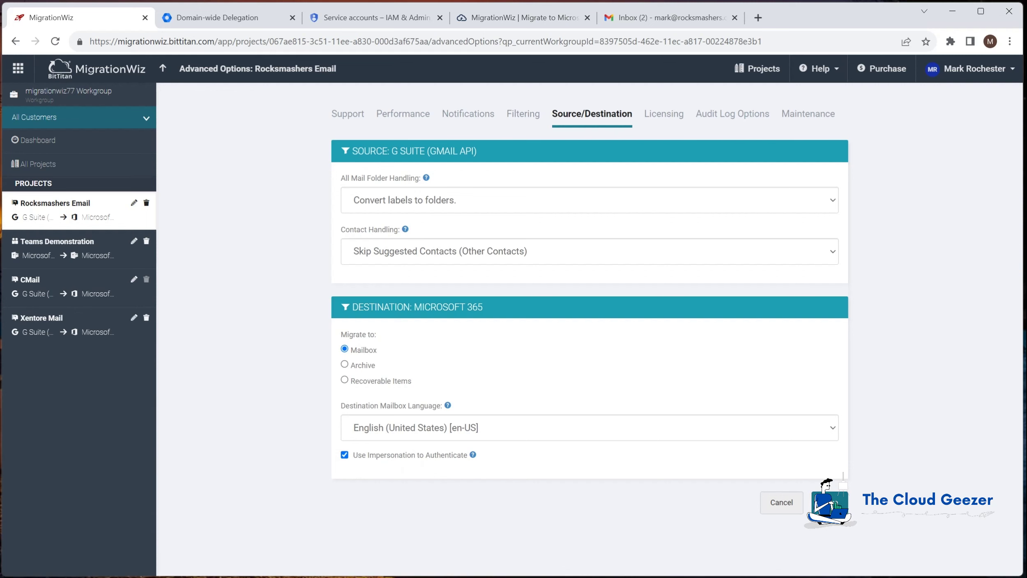
{"action": "left_click", "coordinate": [837, 503]}
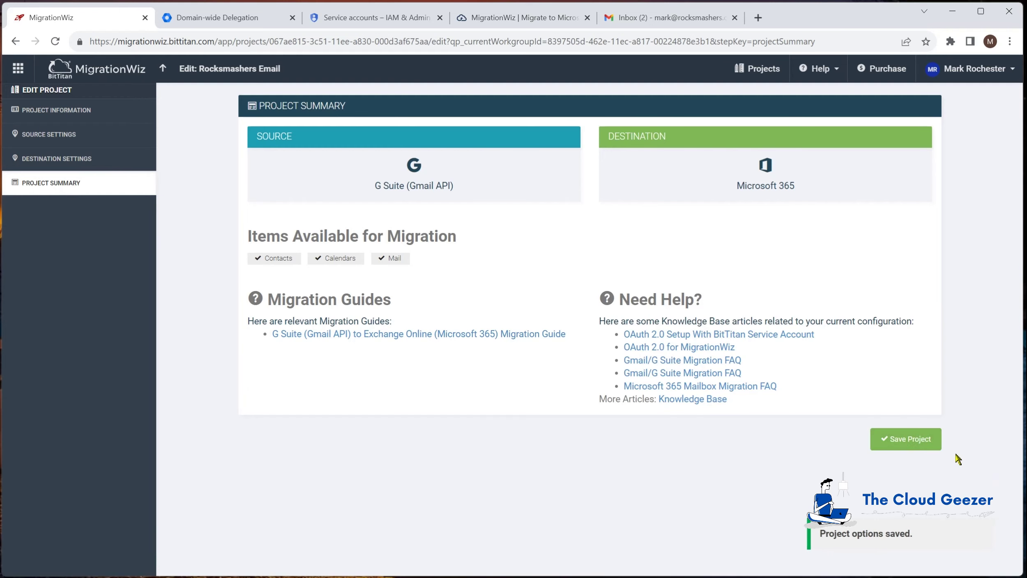
{"action": "left_click", "coordinate": [872, 442]}
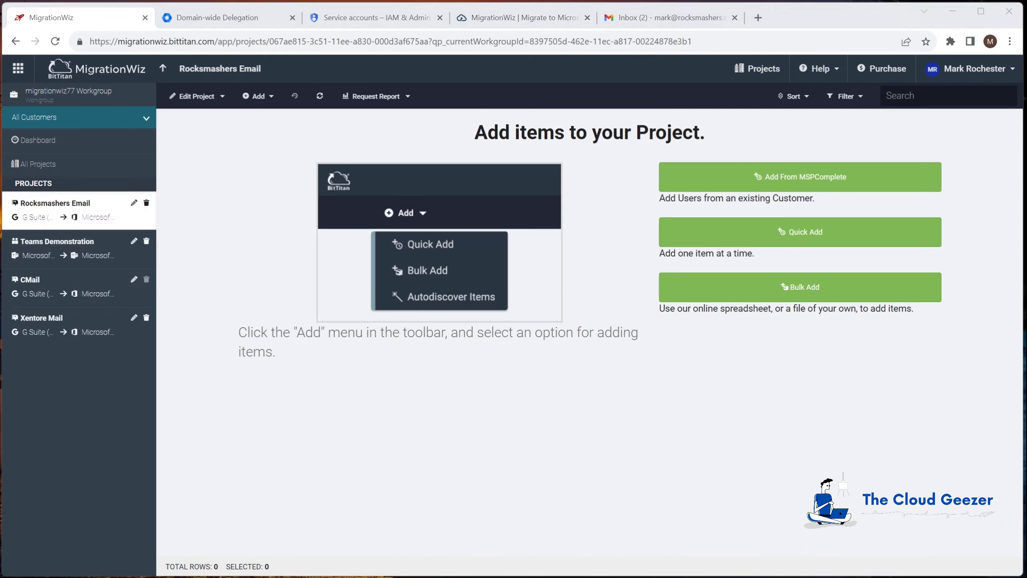
Step: Quick-add the user's mailbox with the same source and destination email address, and apply a User Migration Bundle license to it
{"action": "left_click", "coordinate": [738, 234]}
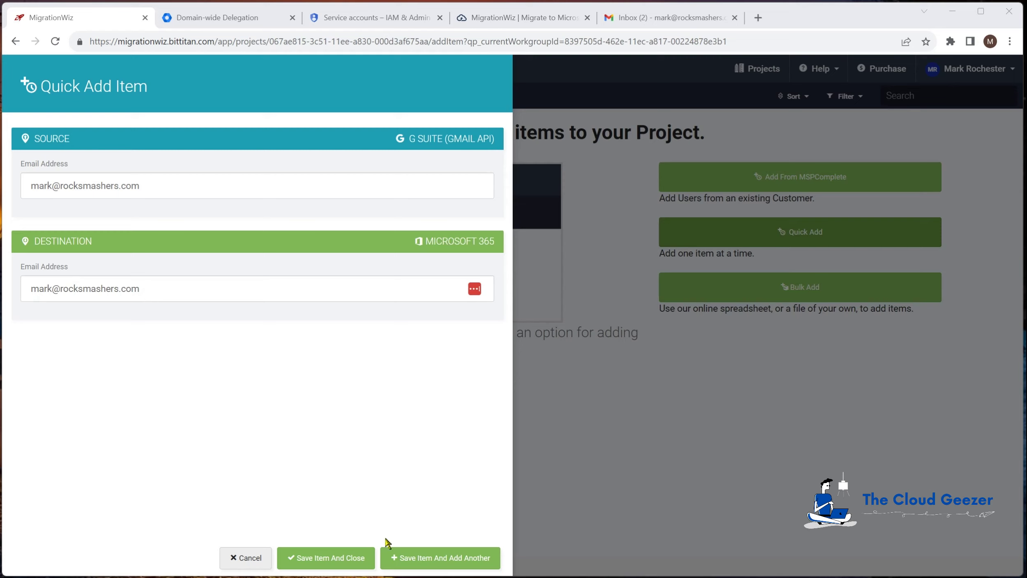
{"action": "left_click", "coordinate": [344, 558]}
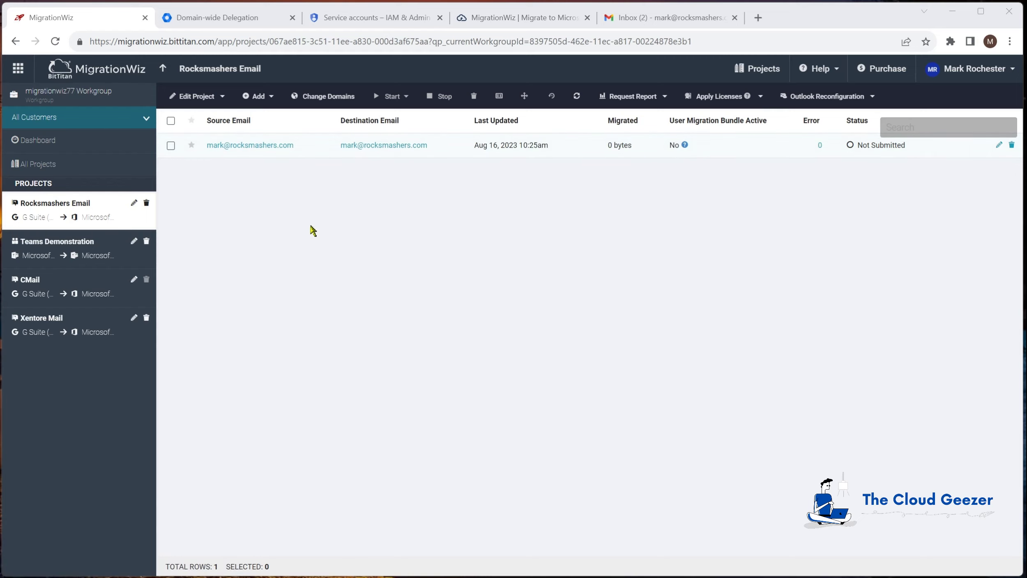
{"action": "left_click", "coordinate": [171, 146]}
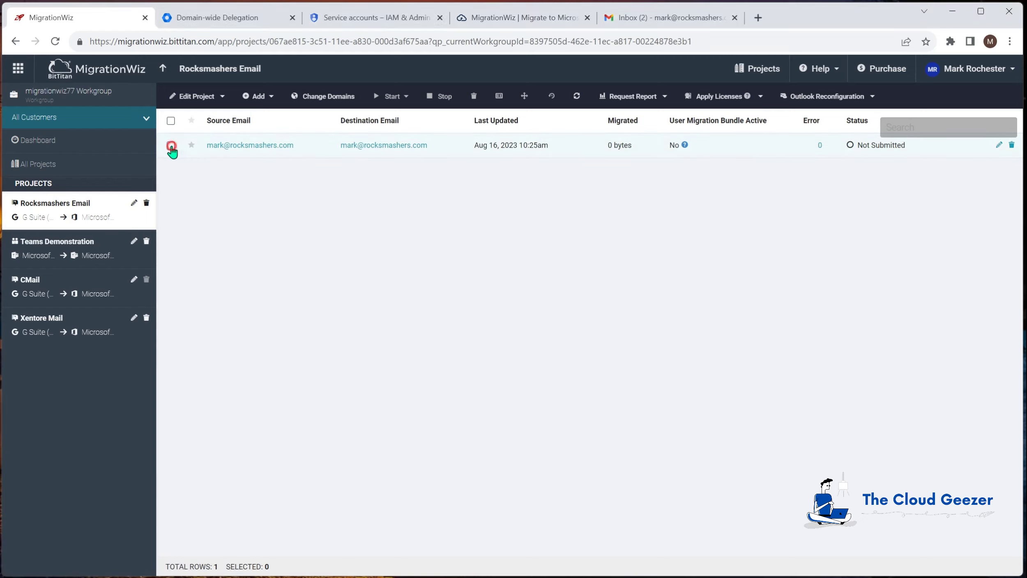
{"action": "left_click", "coordinate": [733, 98]}
{"action": "left_click", "coordinate": [735, 122]}
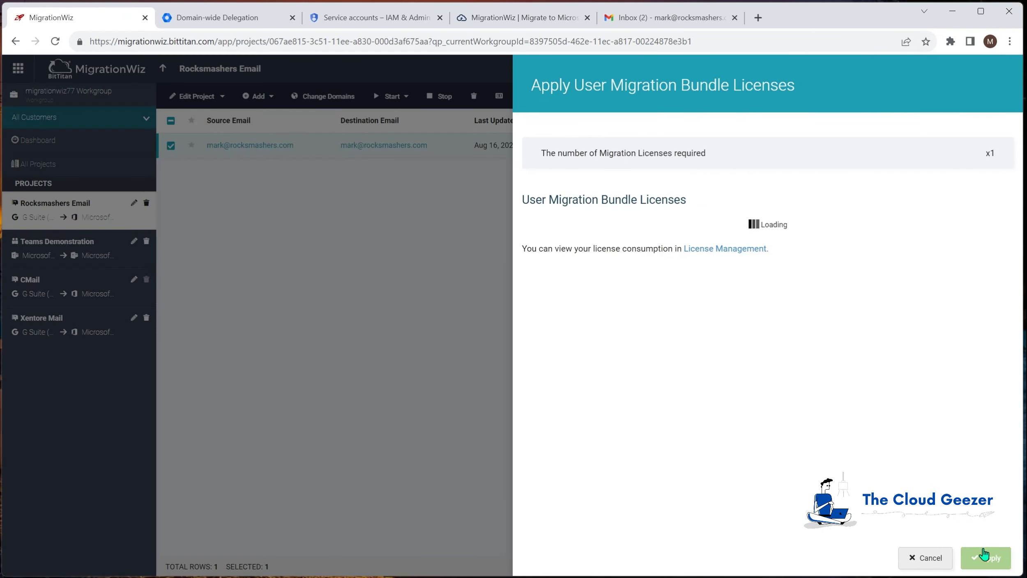
{"action": "left_click", "coordinate": [986, 557]}
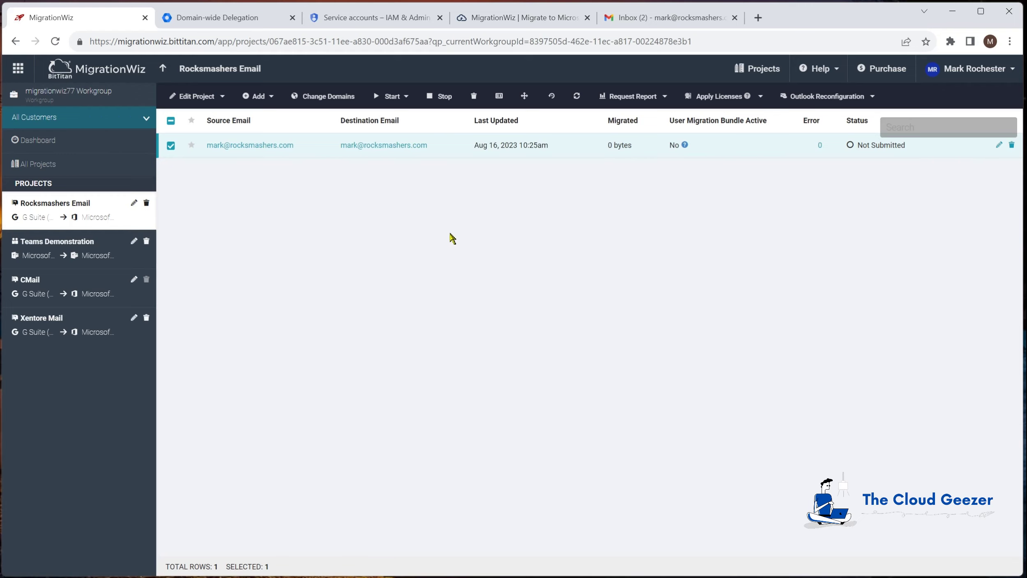
Step: Run Verify Credentials on the selected mailbox item
{"action": "left_click", "coordinate": [390, 97]}
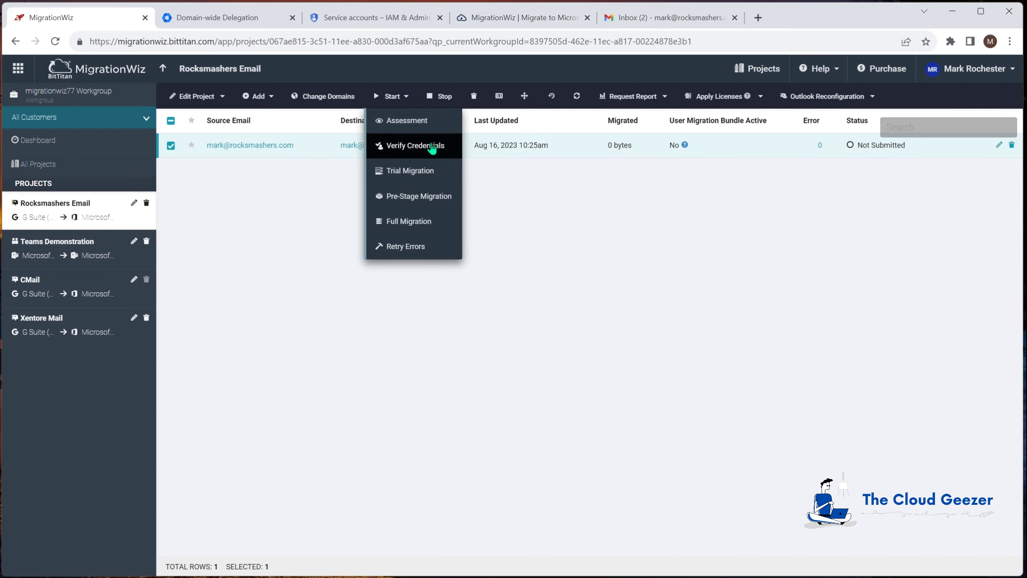
{"action": "left_click", "coordinate": [432, 144]}
{"action": "left_click", "coordinate": [544, 130]}
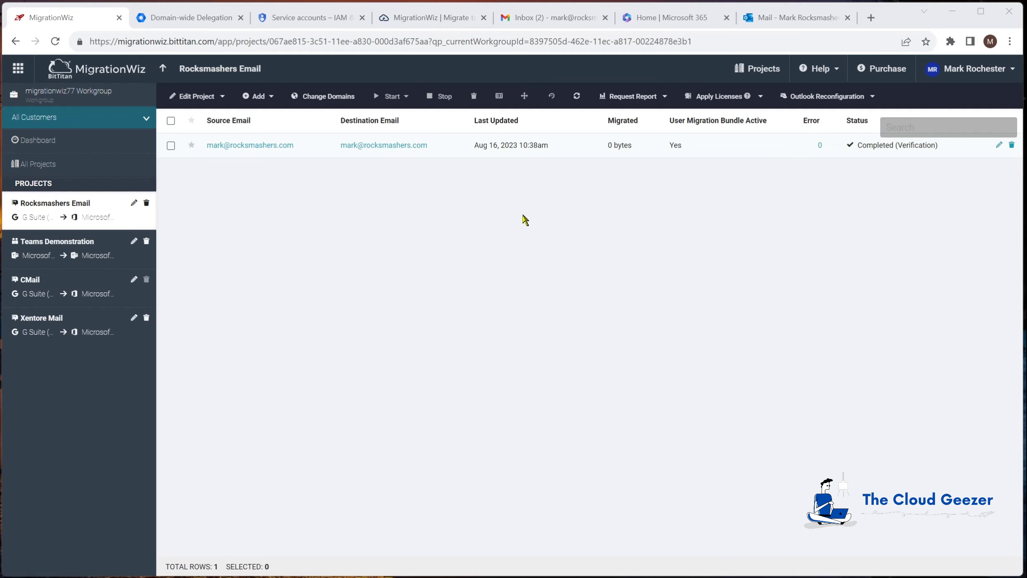
Step: Select the mailbox item in the Rocksmashers Email project
{"action": "left_click", "coordinate": [171, 146]}
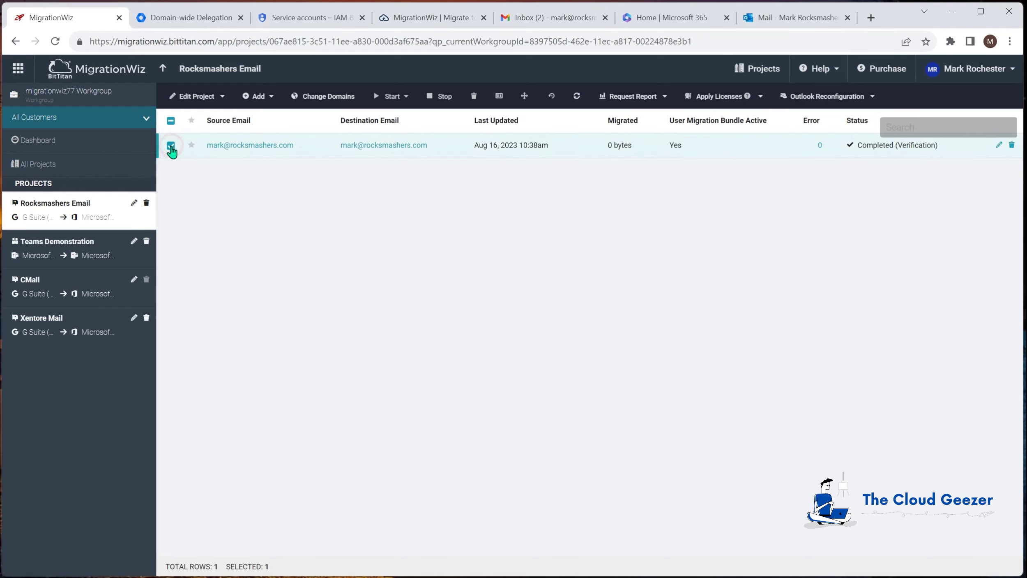
{"action": "left_click", "coordinate": [391, 96]}
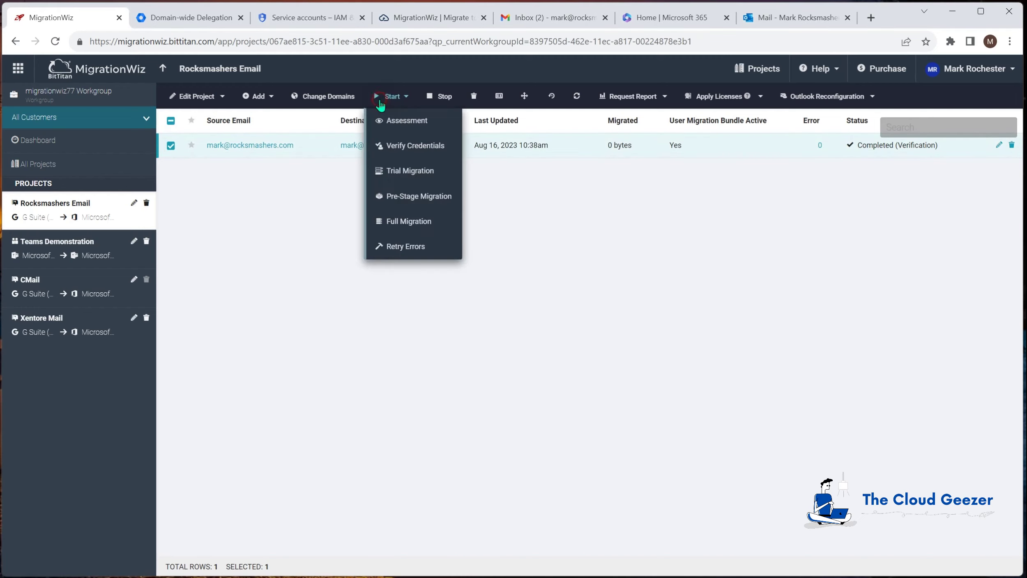
{"action": "left_click", "coordinate": [417, 197]}
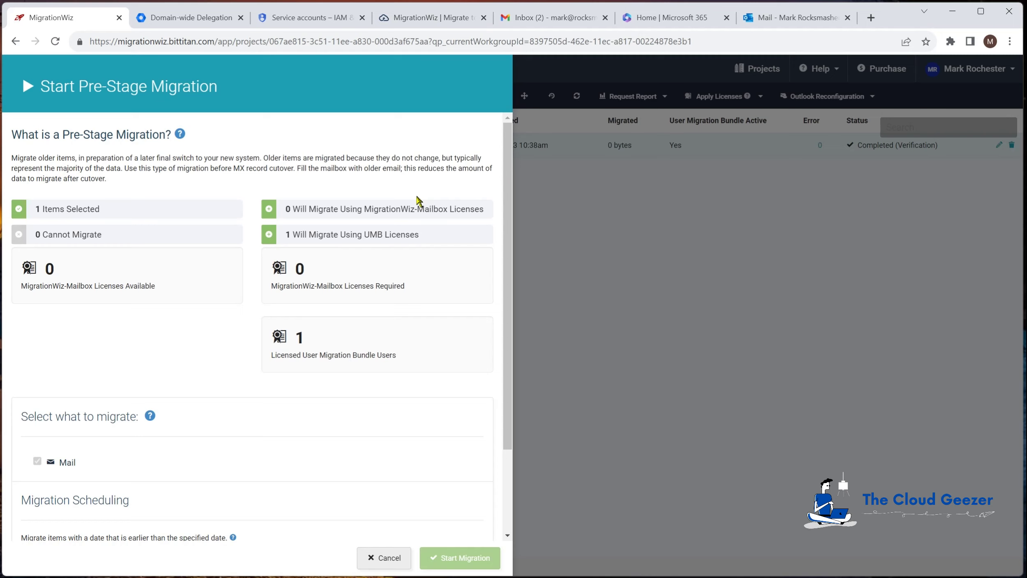
{"action": "scroll", "coordinate": [495, 224], "scroll_direction": "down", "scroll_amount": 3}
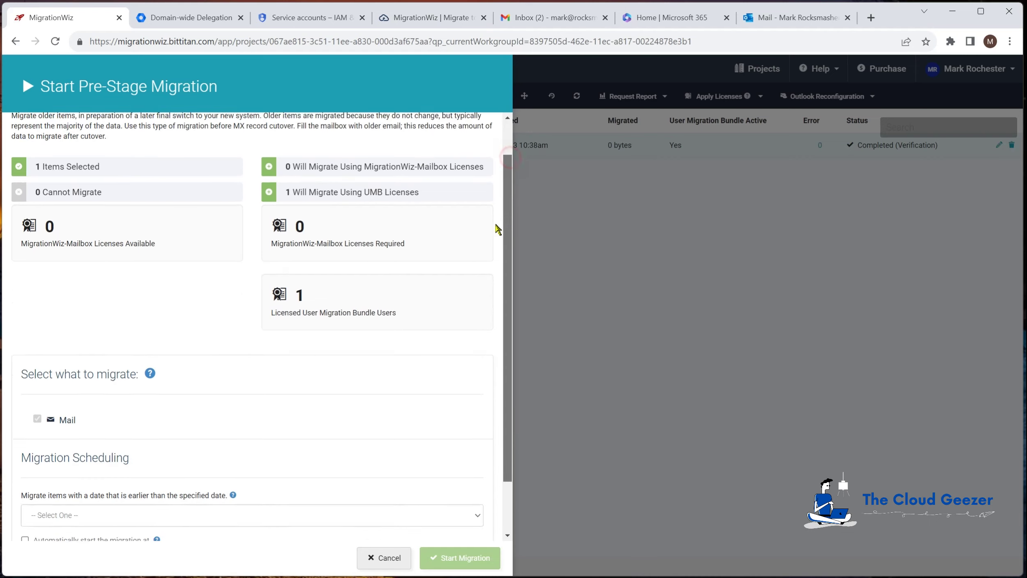
{"action": "left_click", "coordinate": [255, 451]}
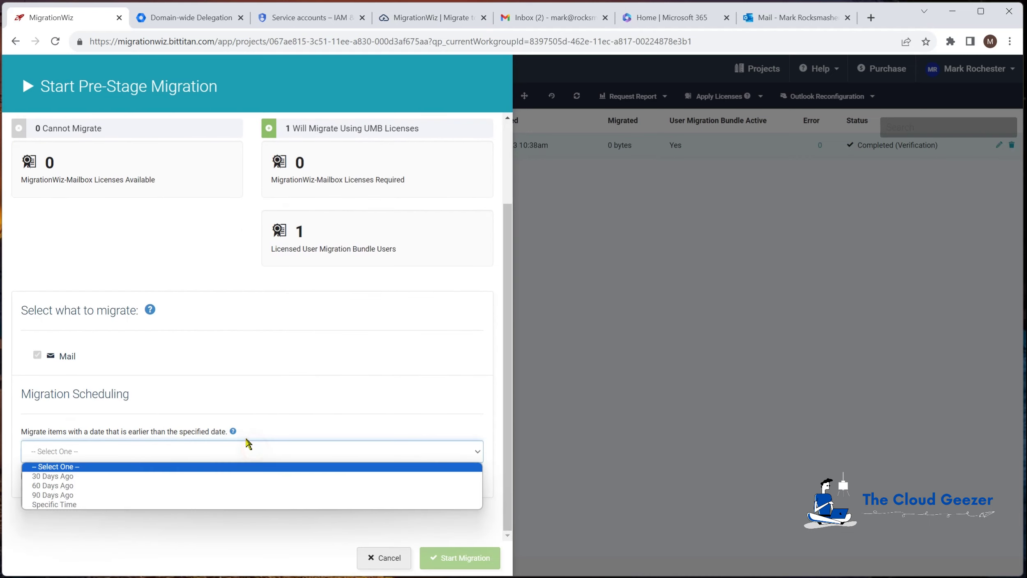
{"action": "left_click", "coordinate": [215, 476]}
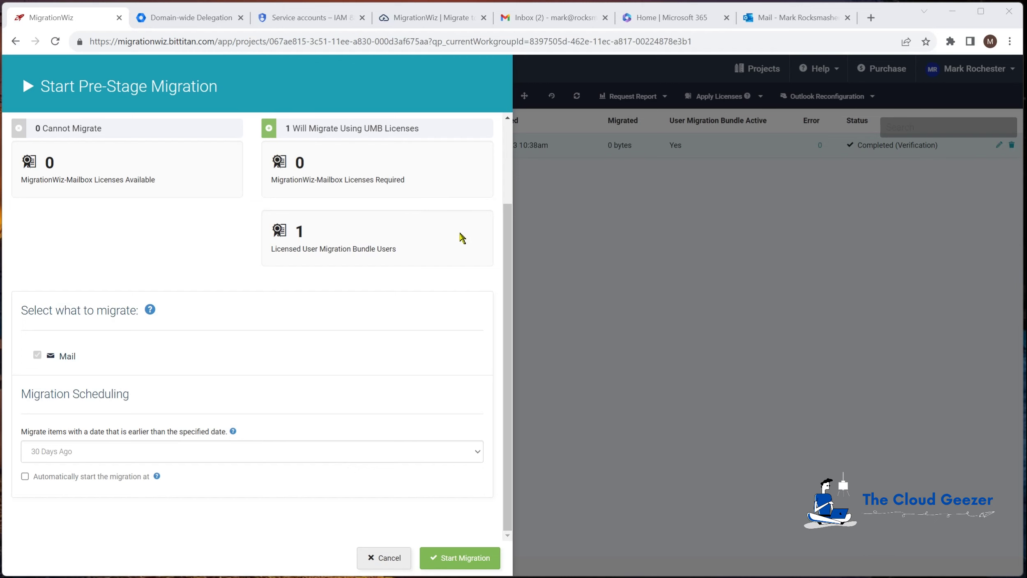
{"action": "left_click", "coordinate": [404, 553]}
Step: Start a Full Migration of the selected mailbox item, covering contacts, mail and calendars
{"action": "left_click", "coordinate": [402, 97]}
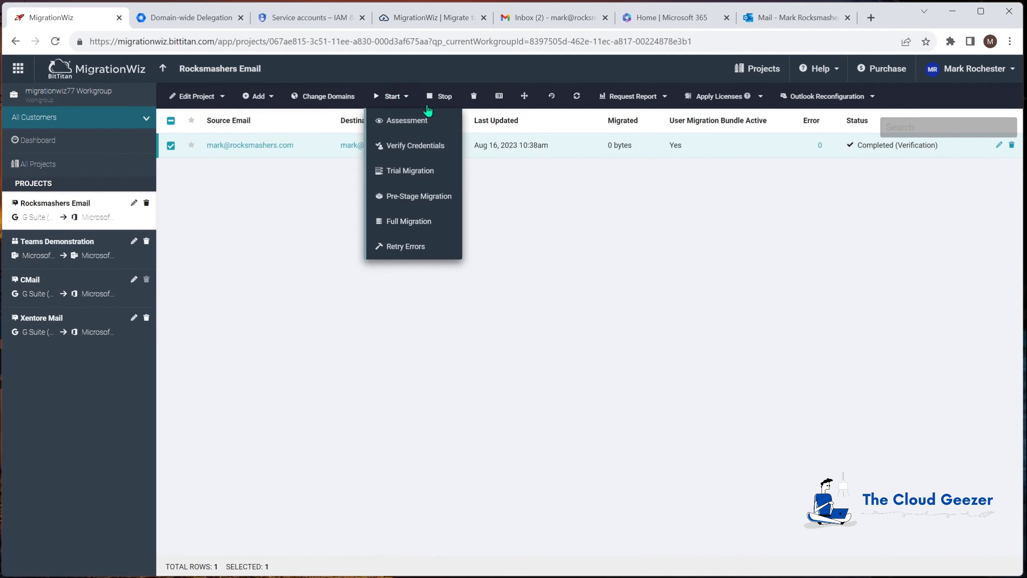
{"action": "left_click", "coordinate": [430, 222]}
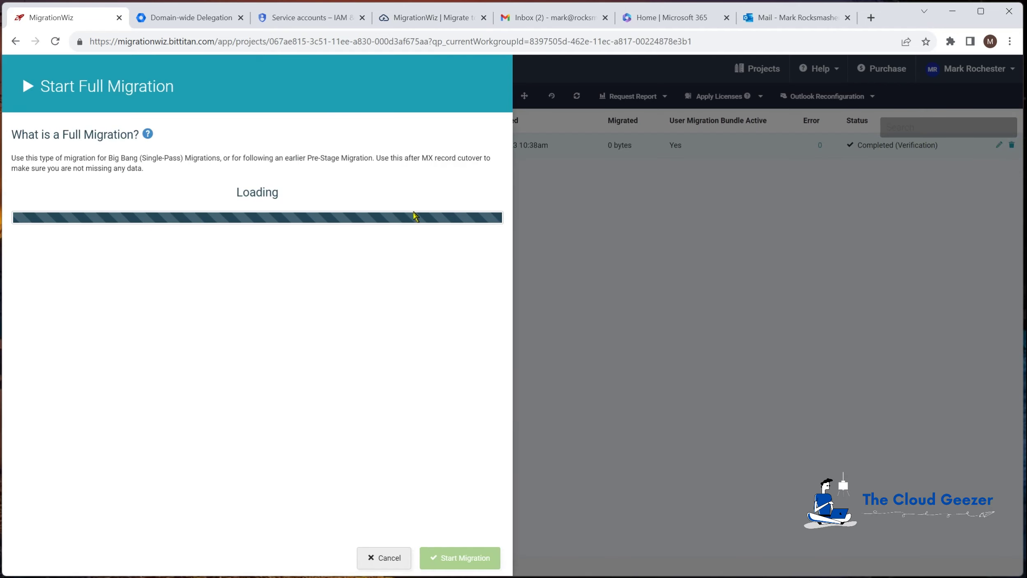
{"action": "scroll", "coordinate": [248, 364], "scroll_direction": "down", "scroll_amount": 2}
{"action": "scroll", "coordinate": [248, 364], "scroll_direction": "down", "scroll_amount": 1}
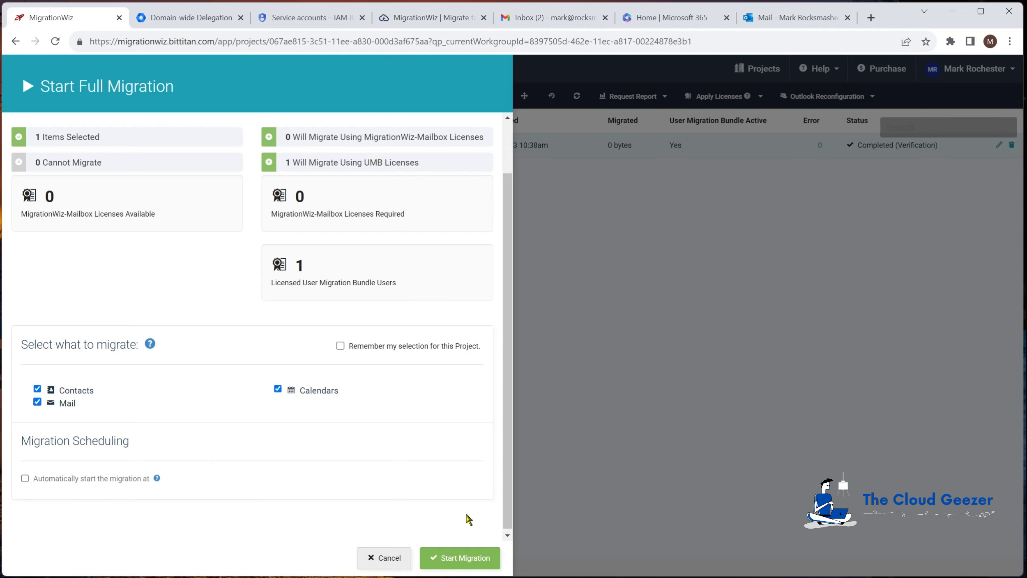
{"action": "left_click", "coordinate": [471, 560]}
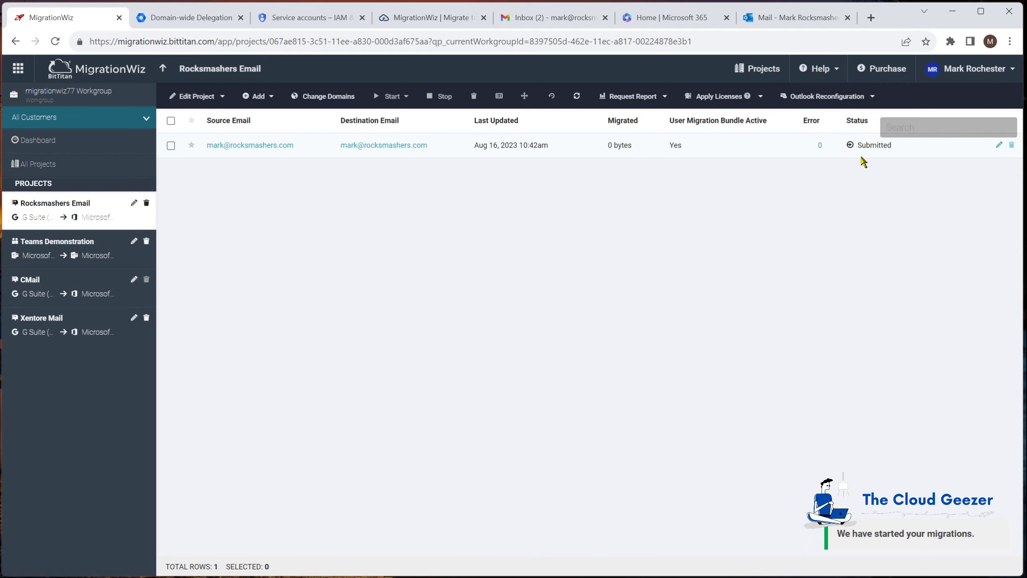
Step: Switch to Outlook on the web and check the migrated mail, calendar events and contacts in the destination mailbox
{"action": "left_click", "coordinate": [791, 17]}
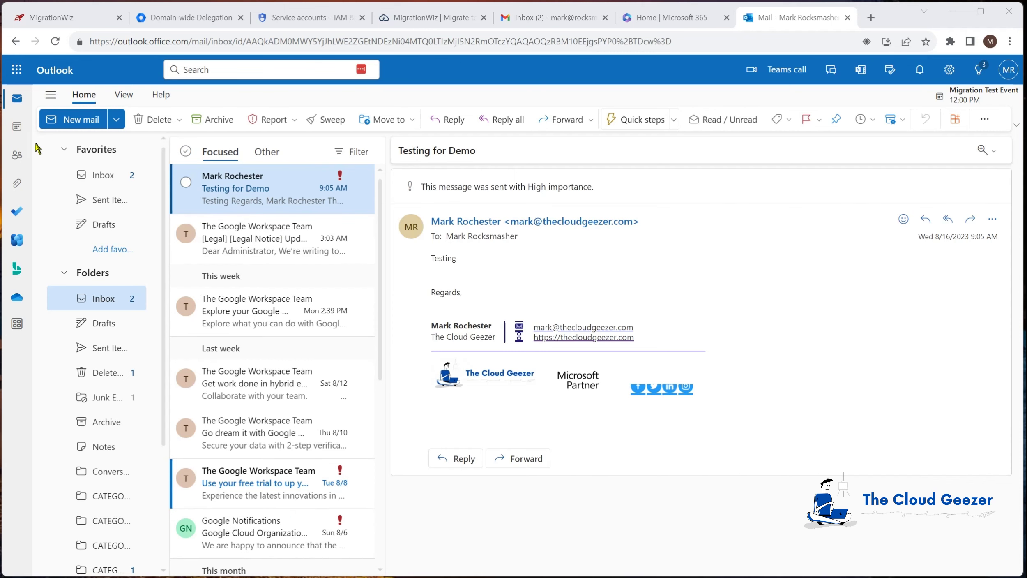
{"action": "left_click", "coordinate": [17, 126]}
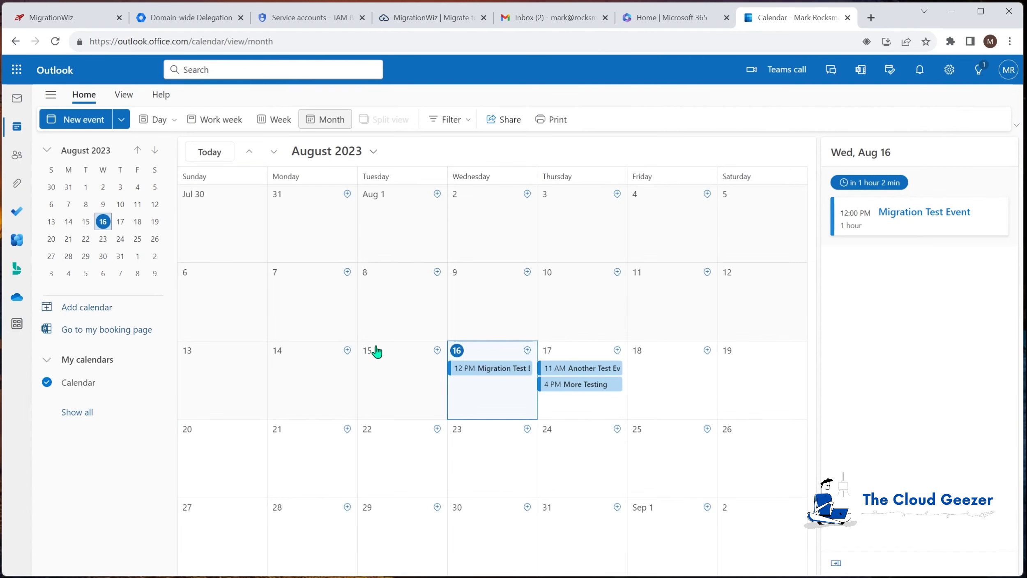
{"action": "left_click", "coordinate": [17, 155]}
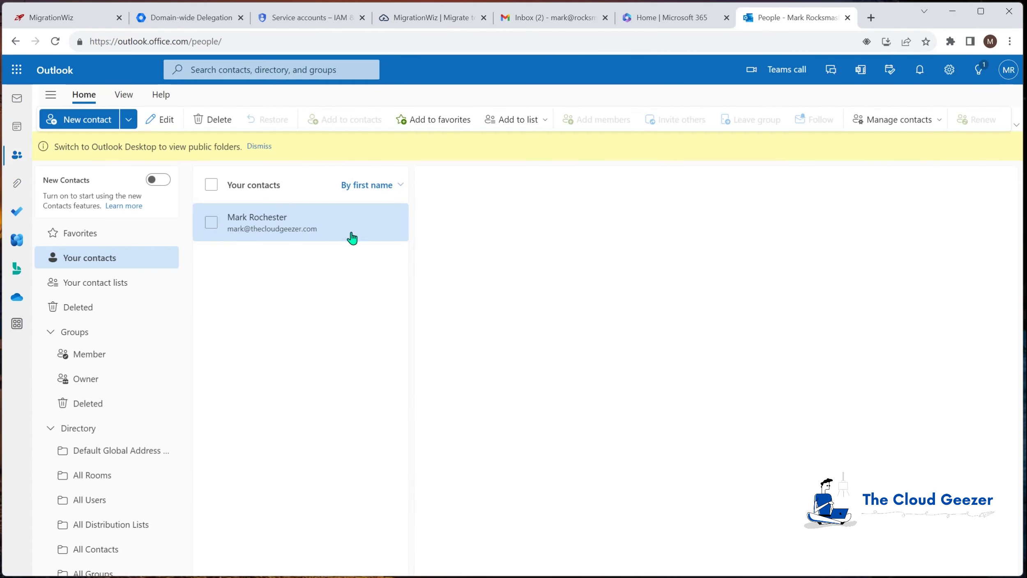
{"action": "left_click", "coordinate": [17, 99]}
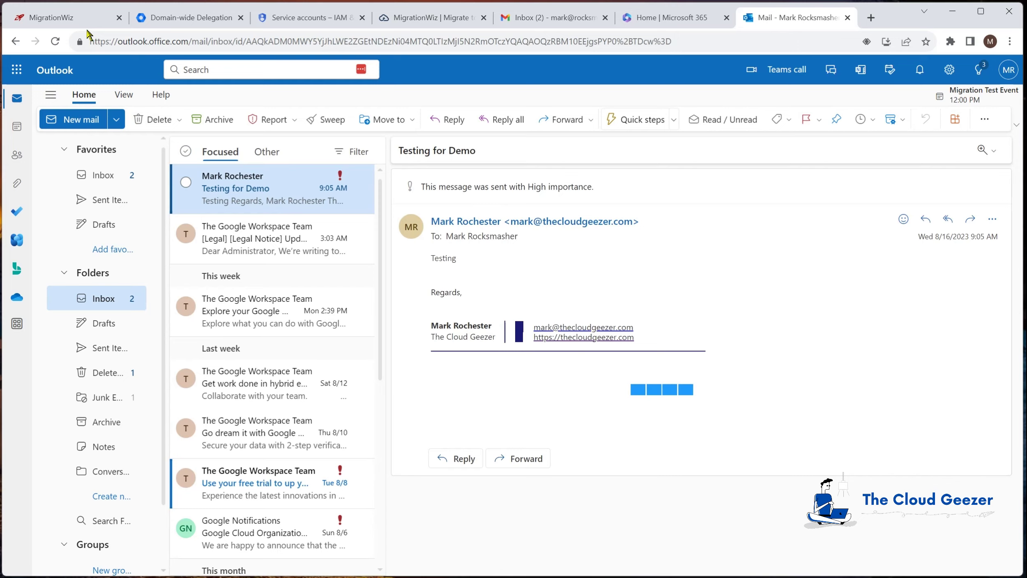
Step: Switch back to MigrationWiz, examine the mailbox item's folder summary and migrated items, and return to the project
{"action": "left_click", "coordinate": [70, 17]}
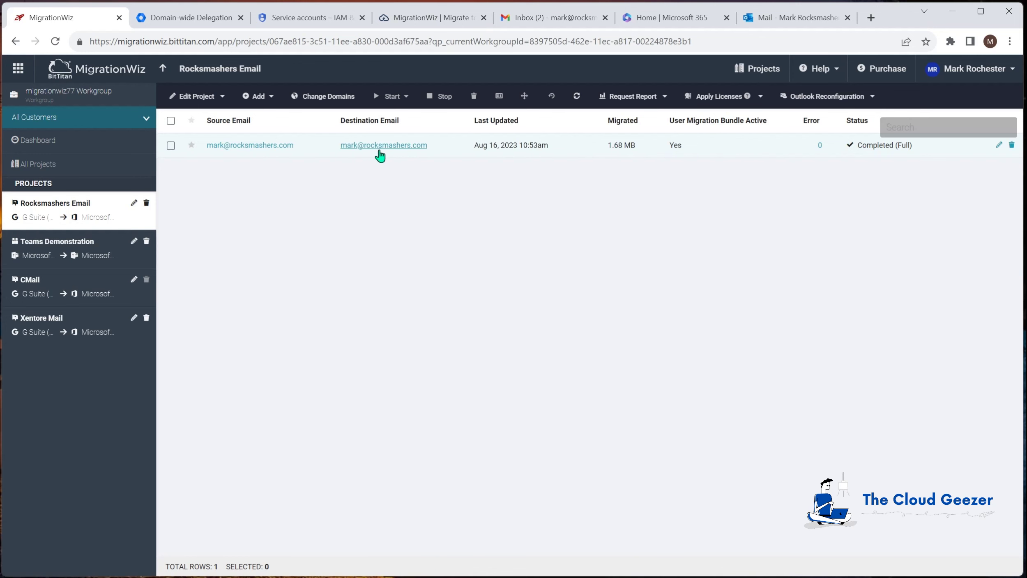
{"action": "left_click", "coordinate": [257, 145]}
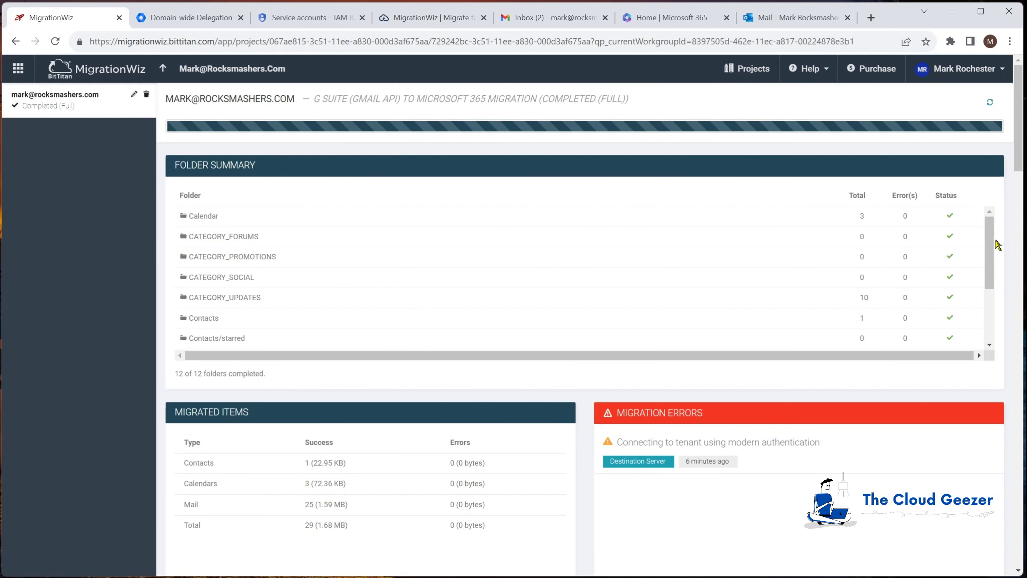
{"action": "left_click_drag", "start_coordinate": [992, 224], "coordinate": [995, 292]}
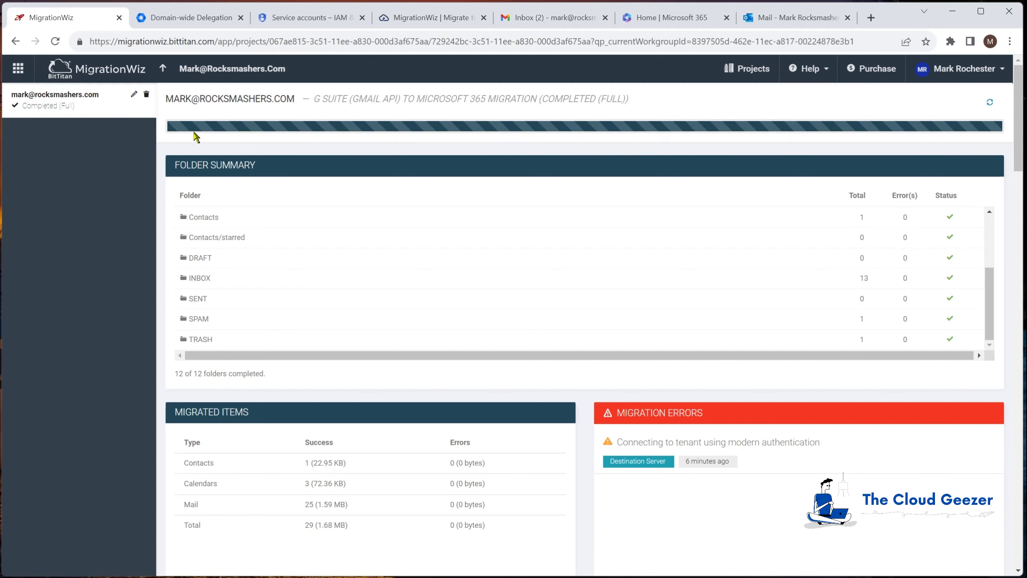
{"action": "left_click", "coordinate": [164, 70]}
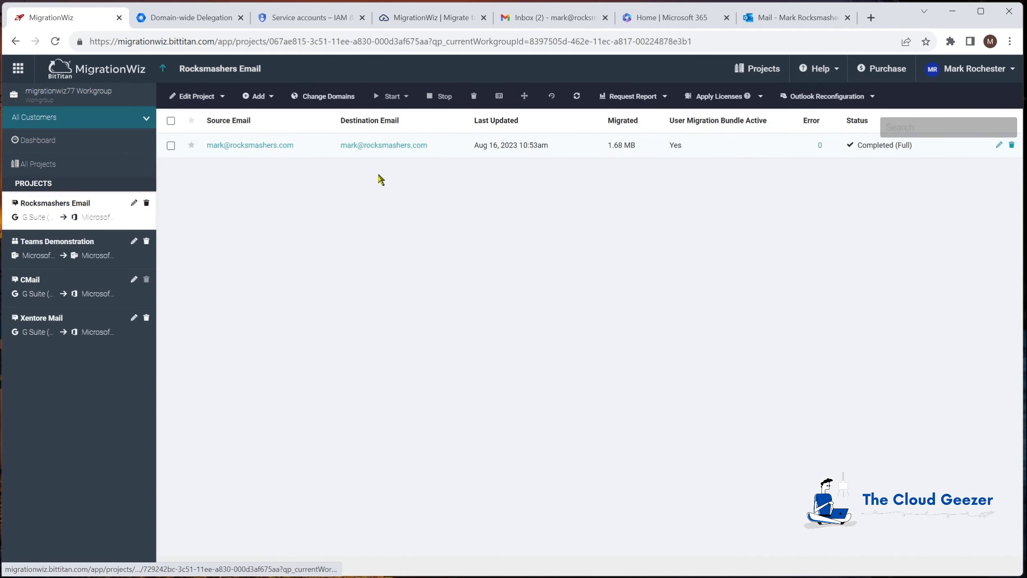